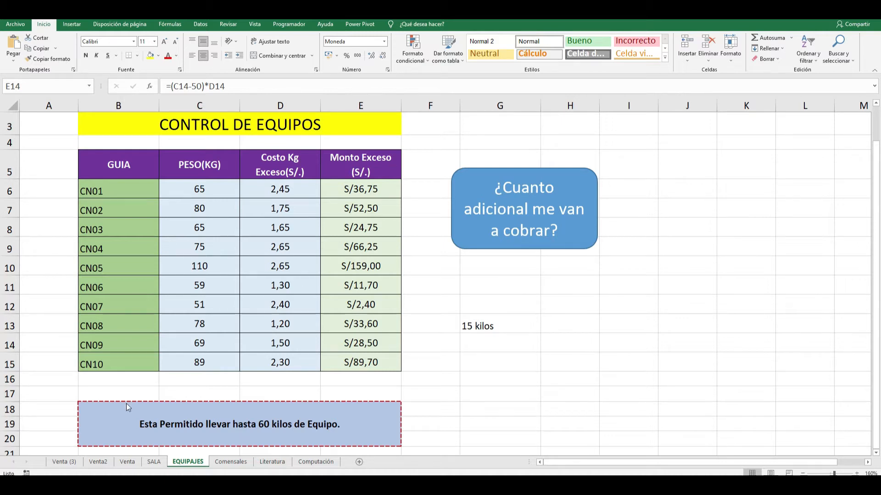
left_click(846, 486)
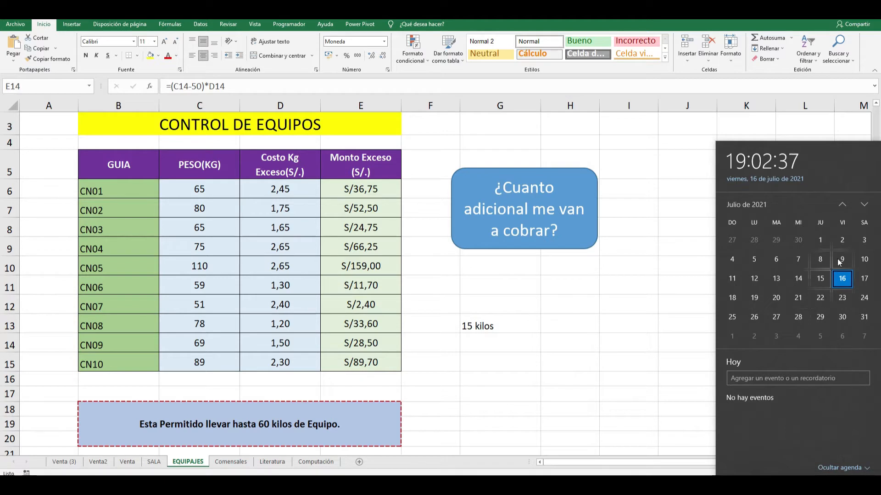
left_click(535, 116)
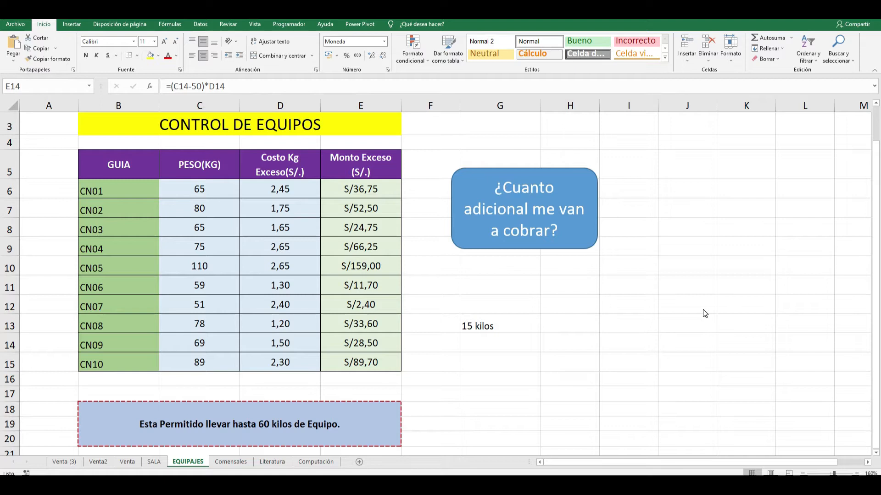
left_click(429, 393)
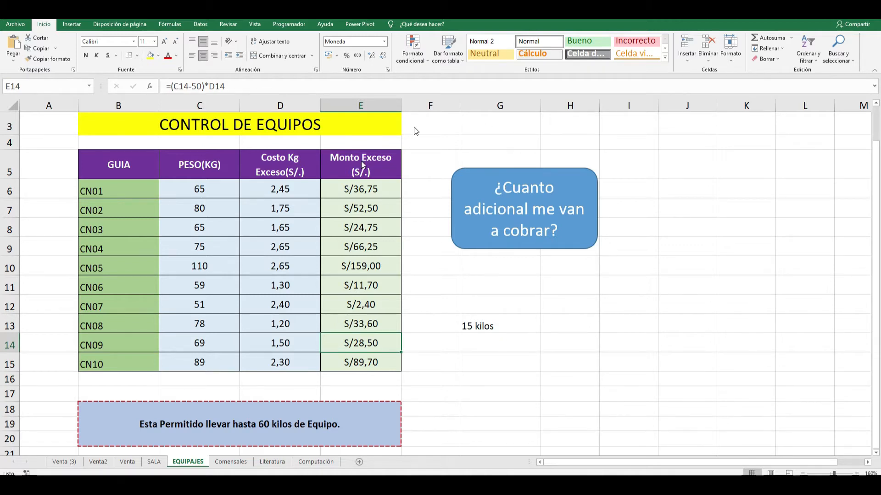
left_click(537, 110)
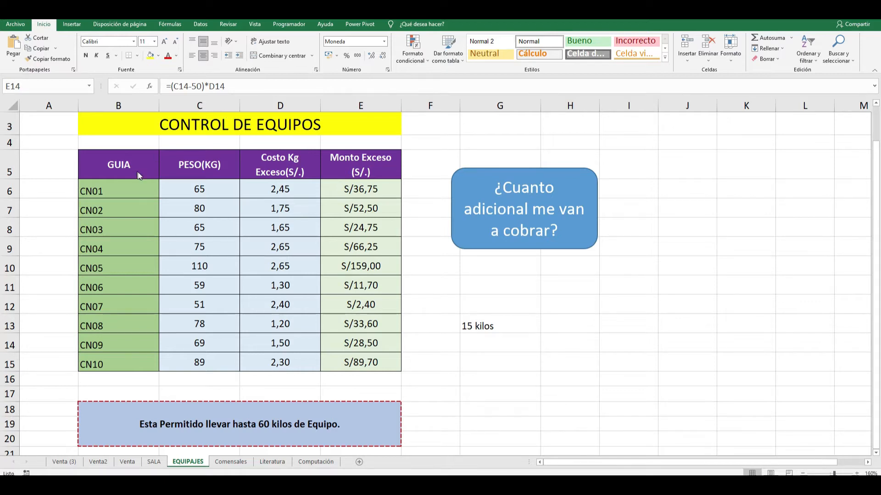
key("Escape")
left_click(436, 288)
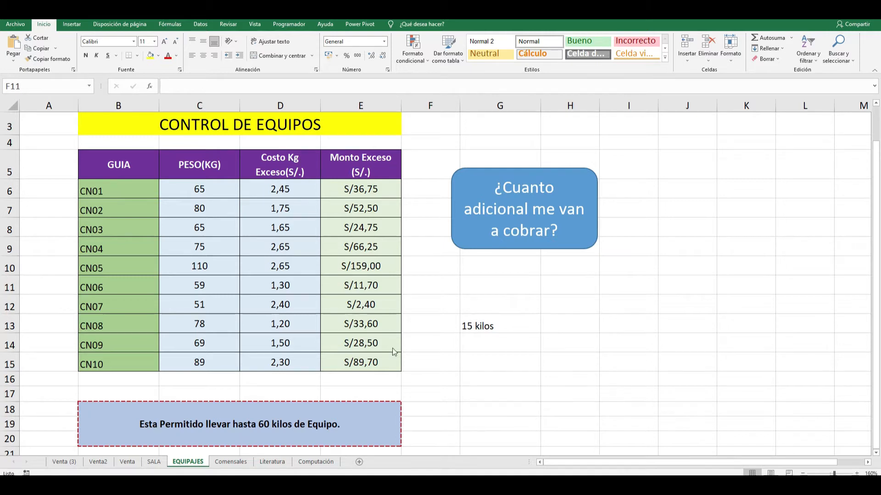
Clear the existing Monto Exceso results from cells E6:E15.
left_click(358, 212)
left_click_drag(360, 189, 377, 355)
key("Delete")
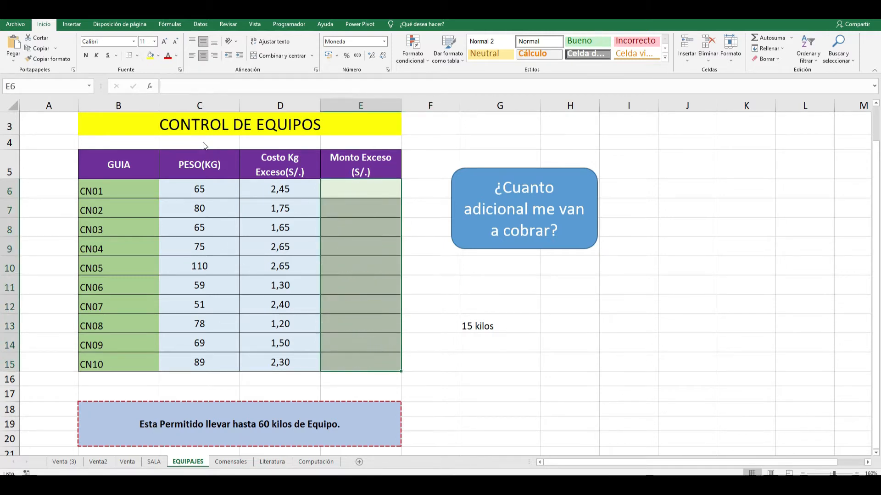
left_click(536, 107)
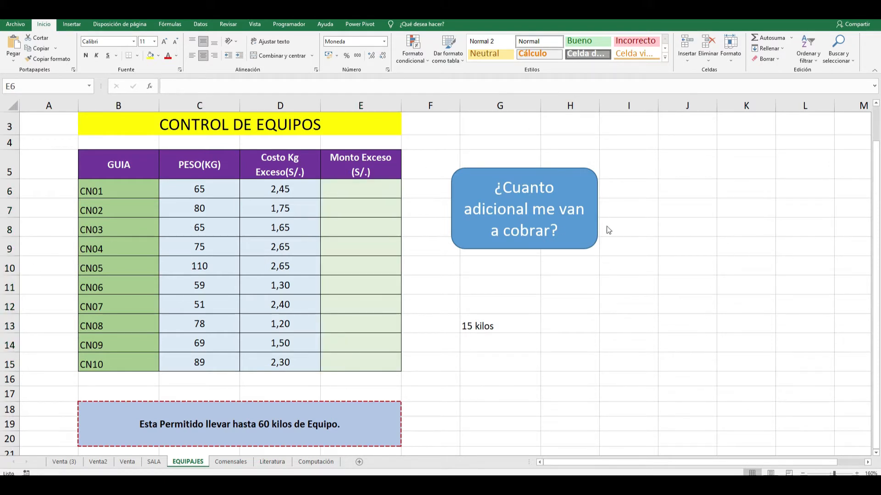
left_click(331, 225)
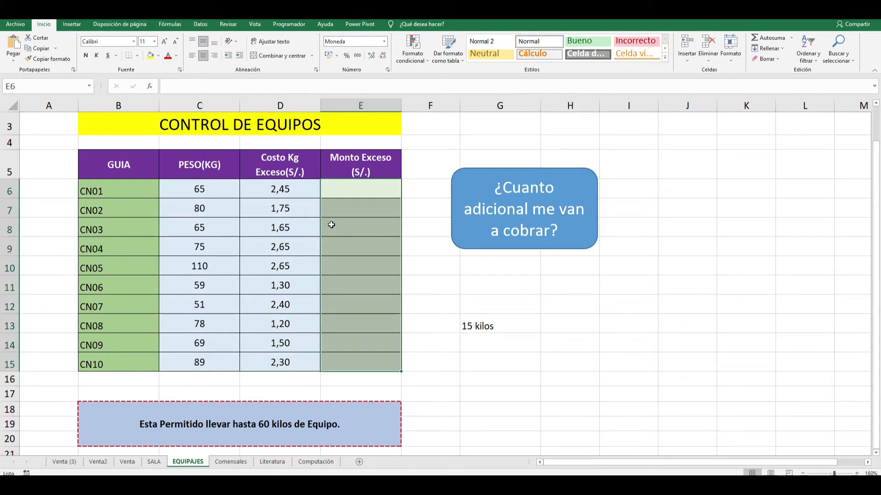
left_click(346, 270)
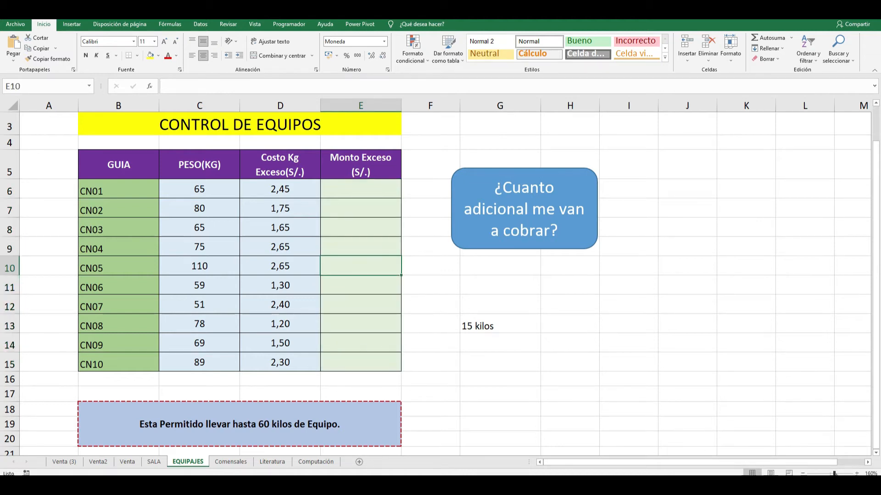
Clear the PESO(KG) and Costo Kg Exceso values in C7:D15, keeping only the CN01 row filled in.
left_click_drag(834, 473, 837, 473)
scroll(573, 350, "up", 1)
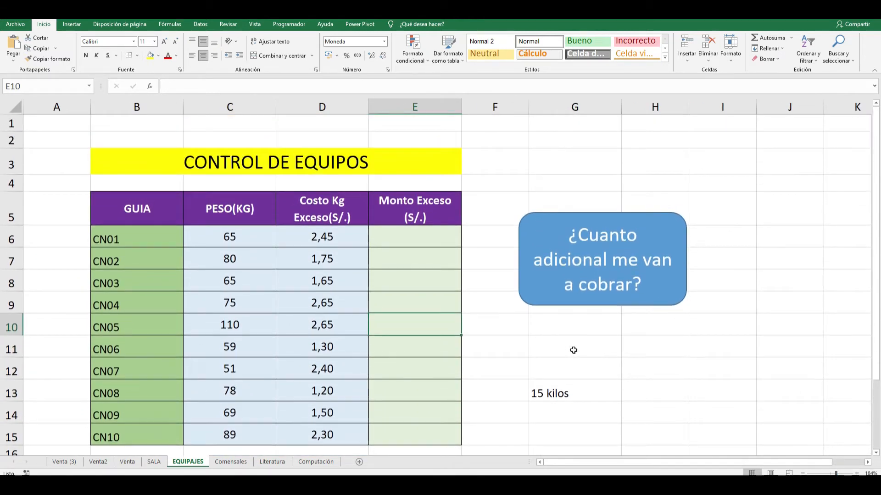
scroll(574, 351, "down", 2)
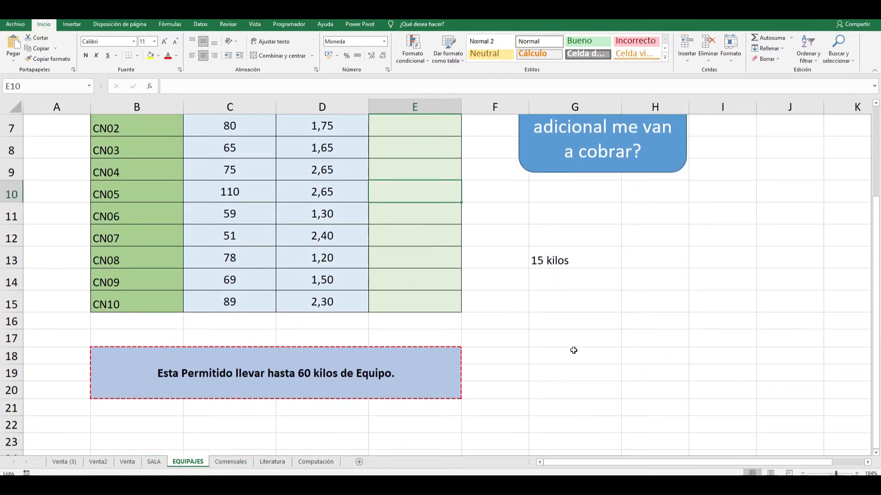
left_click(537, 119)
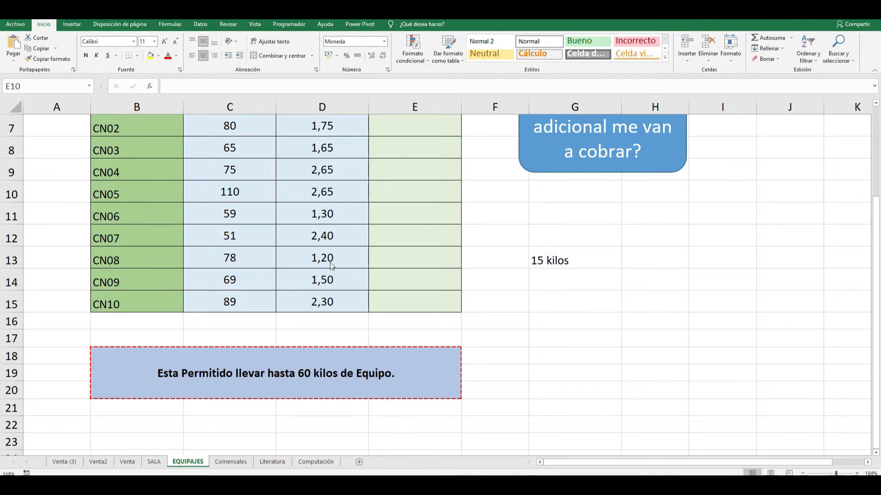
scroll(301, 257, "up", 1)
scroll(300, 255, "down", 1)
scroll(341, 370, "up", 2)
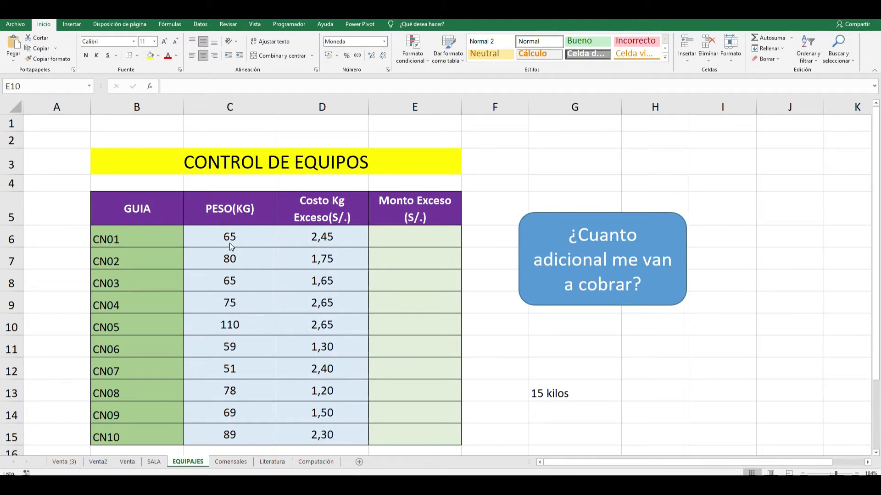
left_click_drag(232, 258, 327, 424)
key("Delete")
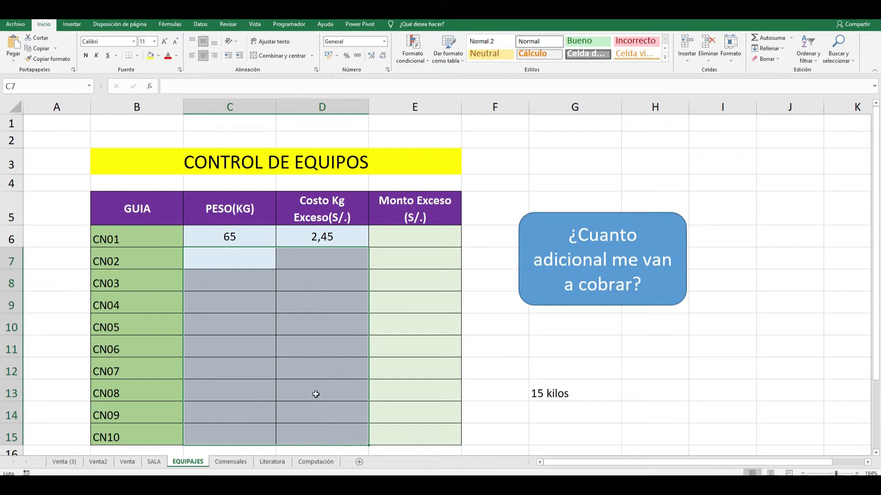
left_click(305, 327)
Delete the "15 kilos" note in cell G13.
scroll(314, 342, "down", 1)
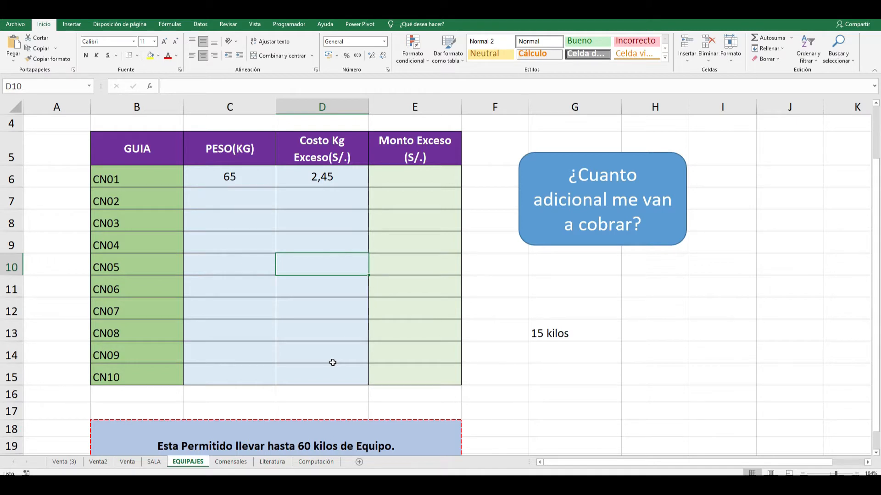
left_click(582, 333)
key("Delete")
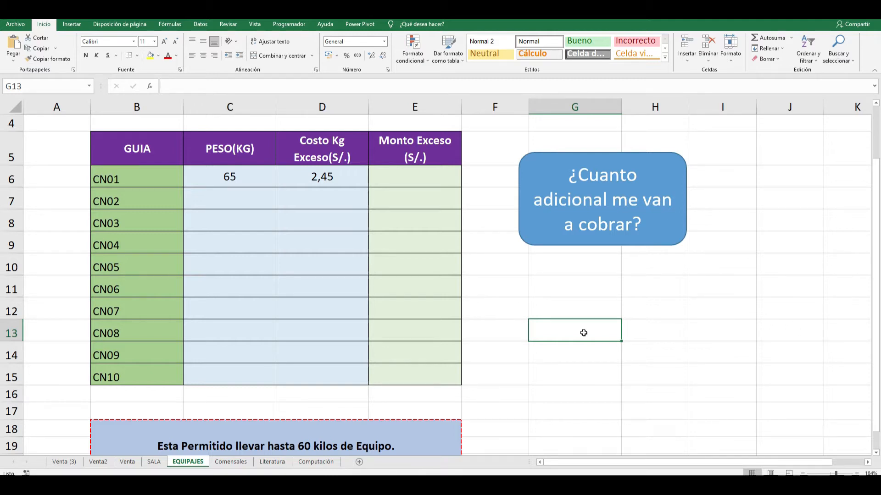
Begin an entry in the CN01 Monto Exceso cell E6 and switch the keyboard layout to English (United States).
left_click(420, 174)
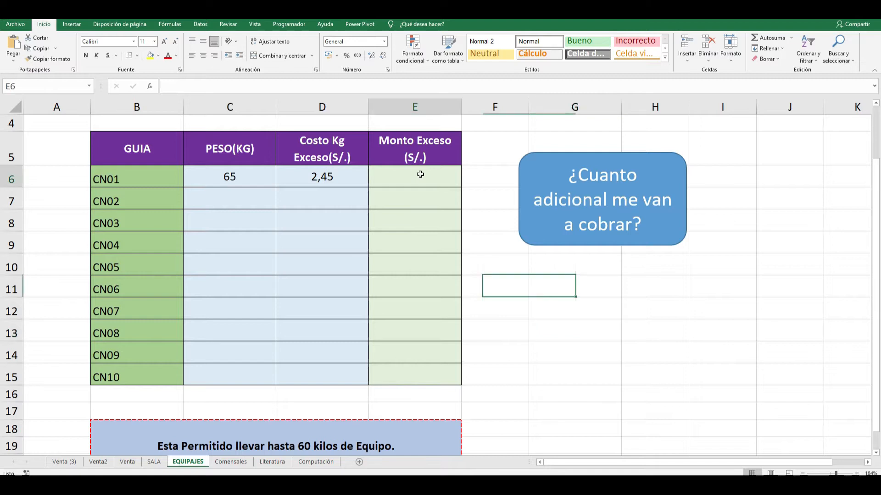
type("¿")
key("BackSpace")
left_click(820, 485)
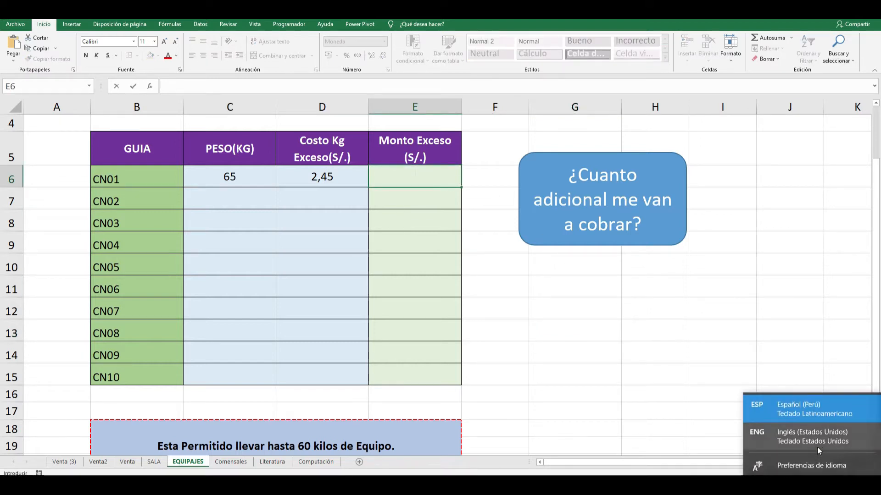
left_click(814, 434)
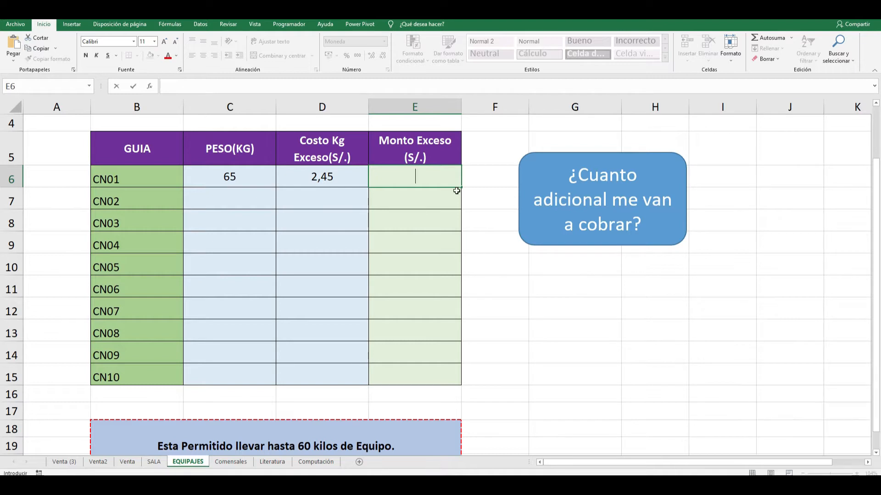
Start a formula in E6 with the parenthesised excess weight, =(C6-60).
type("=")
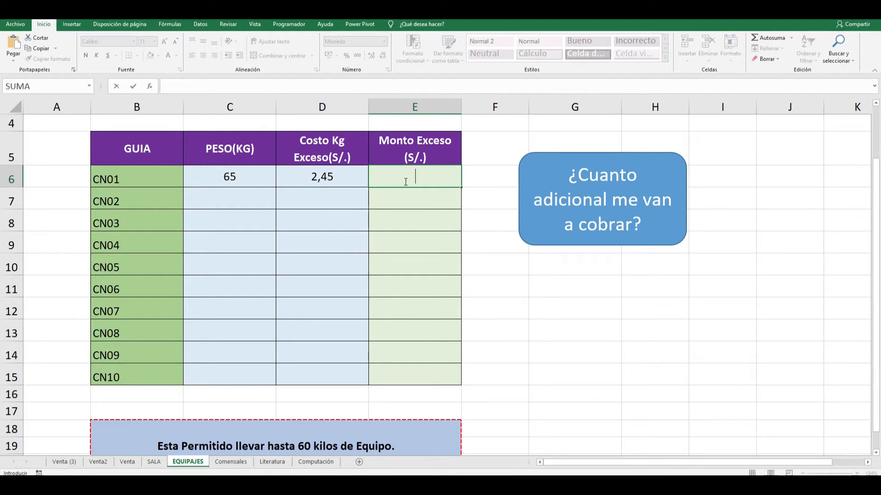
type("(")
left_click(244, 182)
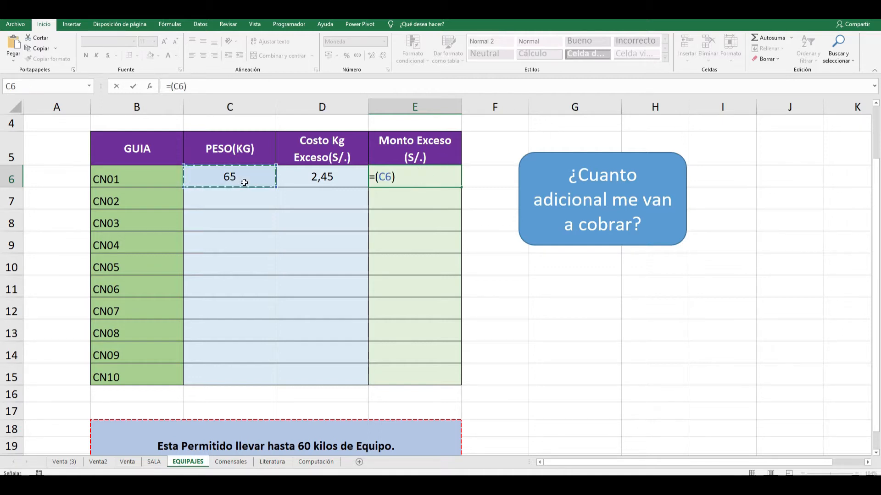
type("-5")
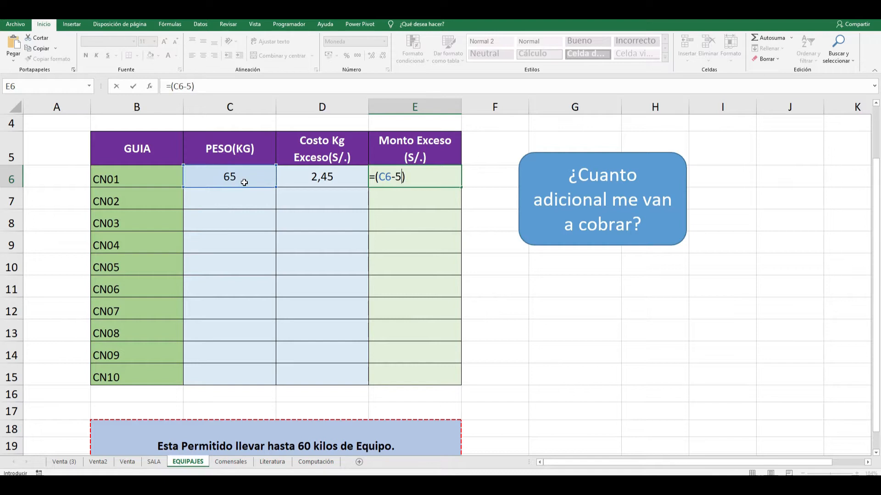
type("6")
key("BackSpace")
type("0")
Multiply the parenthesised excess in E6 by the cost per kilo in D6, completing the formula =(C6-60)*D6.
left_click(419, 177)
type("$")
key("BackSpace")
key("BackSpace")
type("$")
key("BackSpace")
type("&")
key("BackSpace")
type("%")
key("BackSpace")
type("*5")
key("BackSpace")
left_click(338, 174)
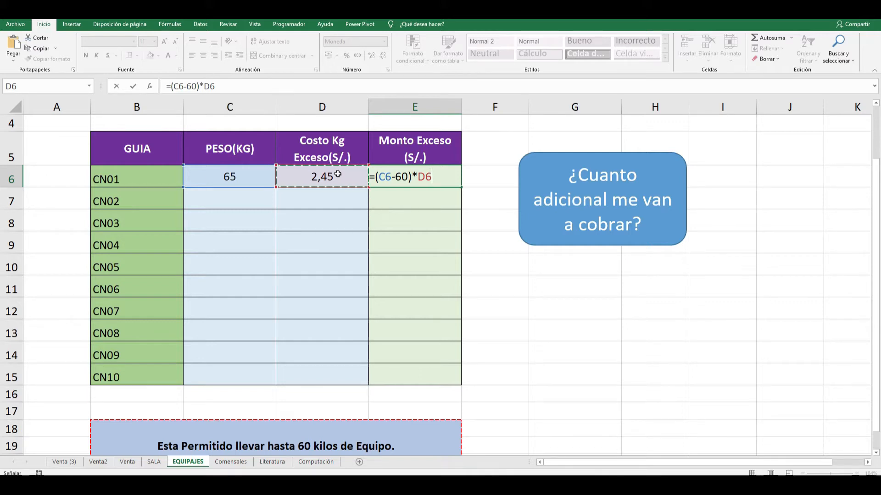
key("Return")
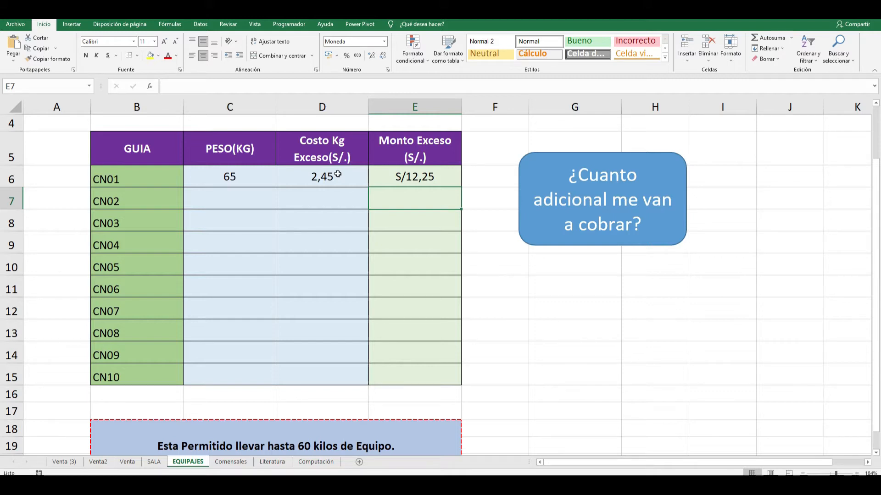
double_click(442, 178)
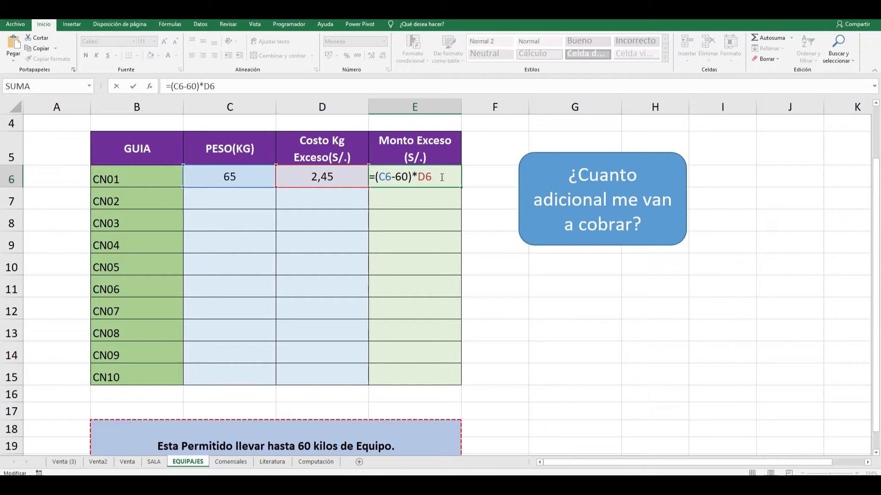
key("Return")
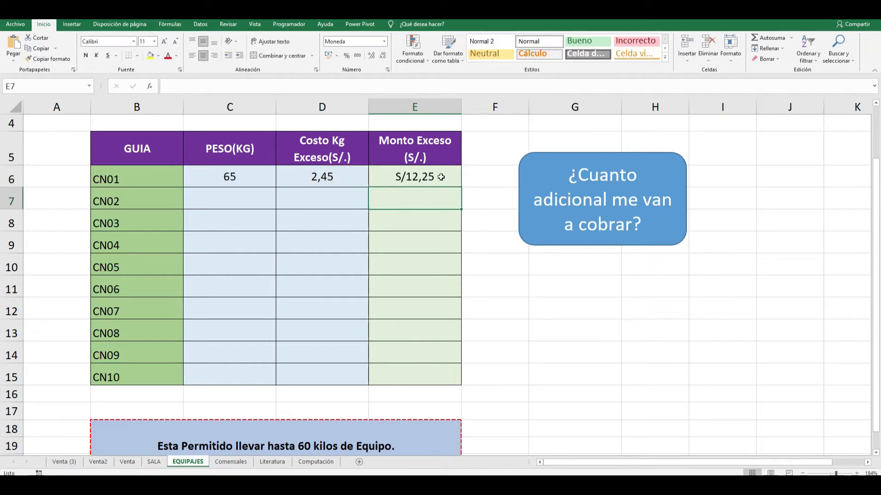
Increase the height of row 4, between the title and the table headers, to about three times its size.
scroll(410, 186, "up", 1)
left_click(344, 185)
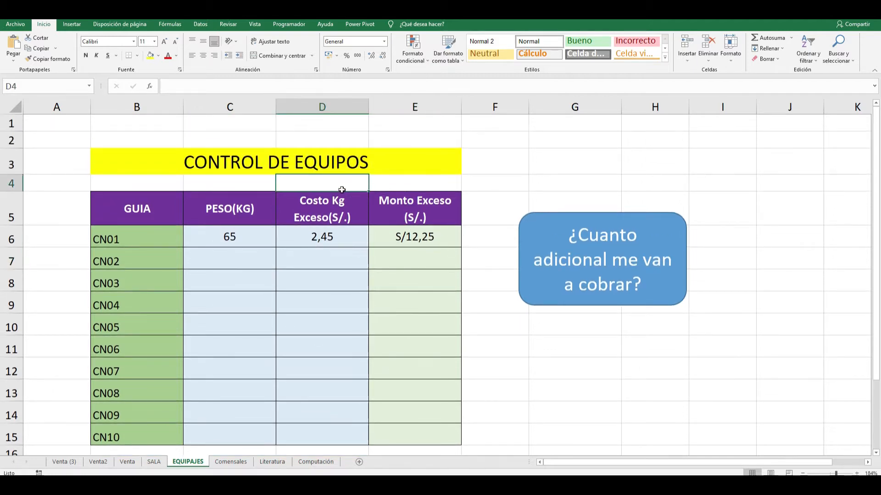
left_click_drag(343, 191, 343, 208)
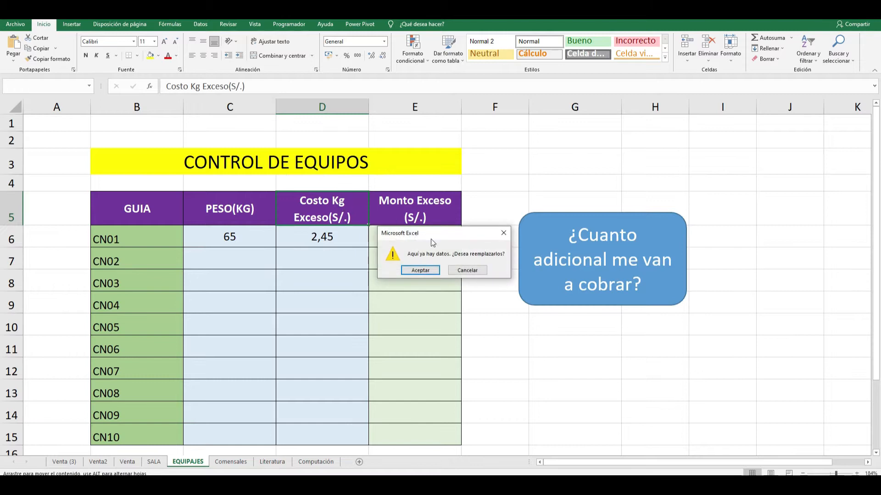
key("Escape")
left_click_drag(13, 192, 14, 233)
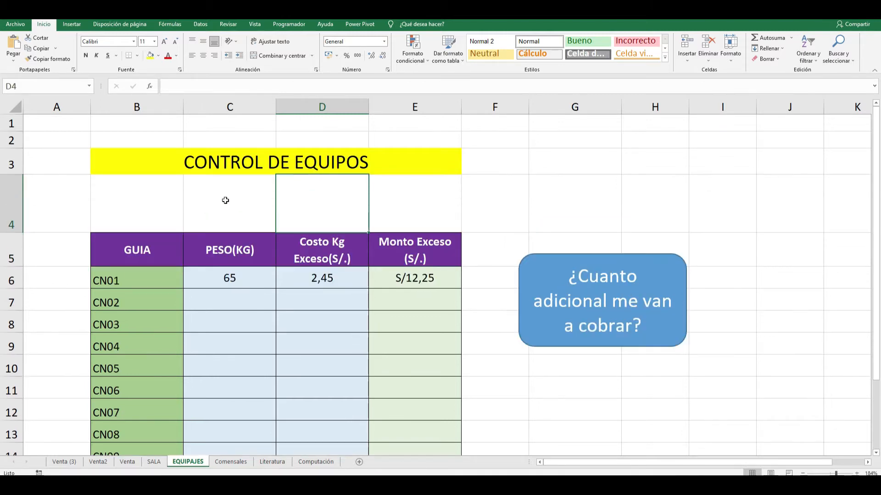
Enter the label PESO PERMITIDO in cell D4 and centre it horizontally and vertically.
type("PE")
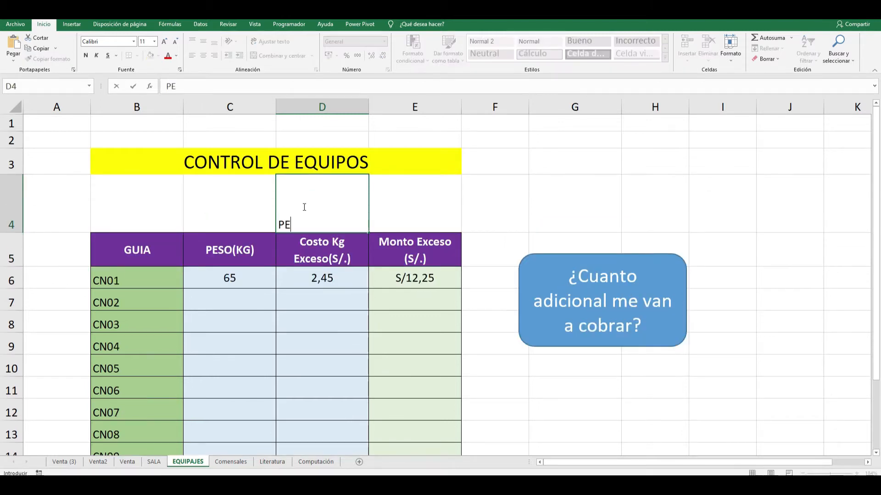
type("SO PERMITIDO")
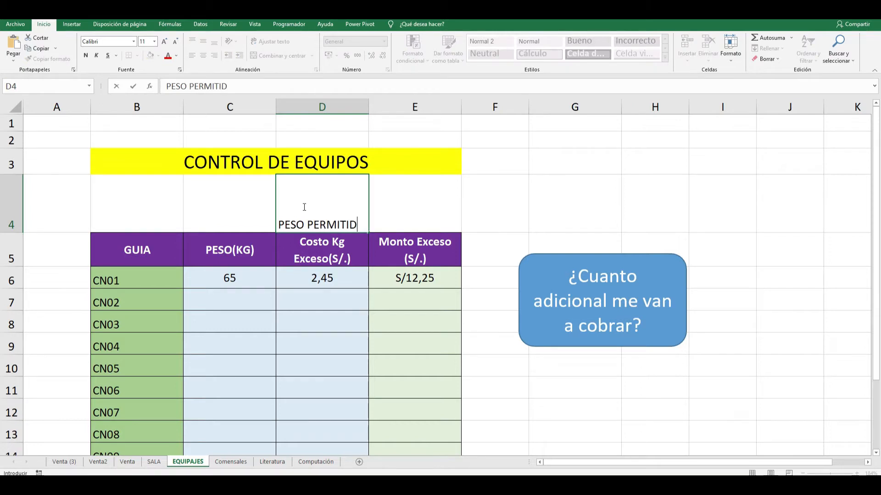
left_click(444, 260)
left_click(331, 205)
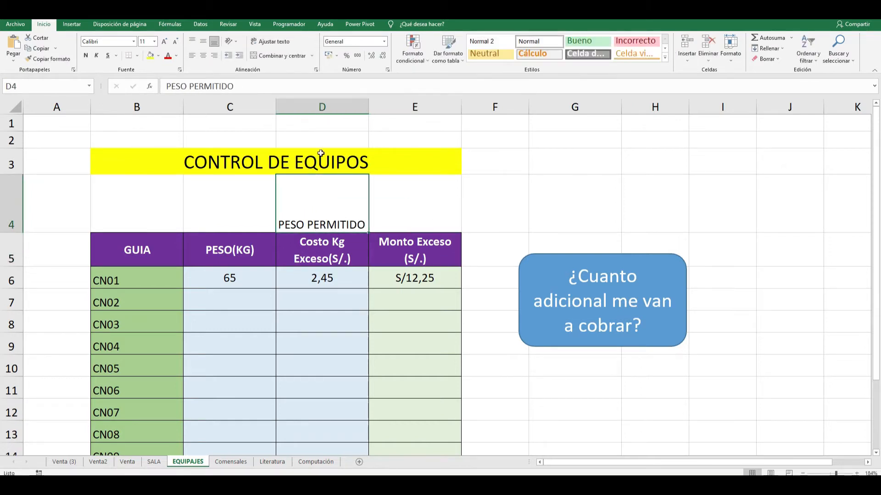
left_click(203, 56)
left_click(203, 43)
Enter the allowed weight 60 in cell E4, beside the PESO PERMITIDO label, and leave that cell selected.
left_click(436, 208)
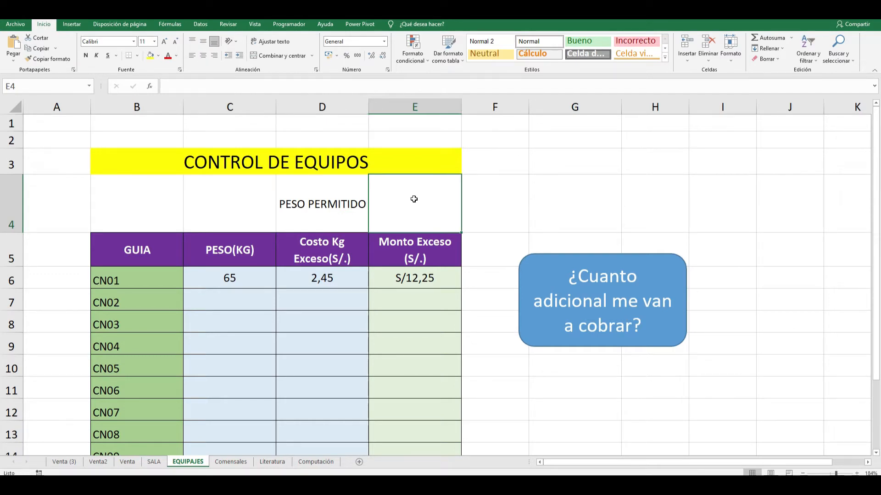
type("60")
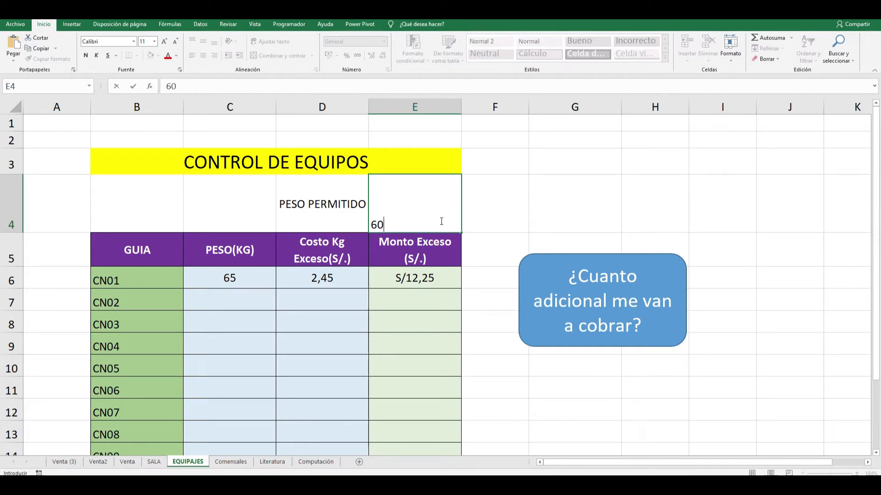
left_click(446, 293)
left_click(428, 199)
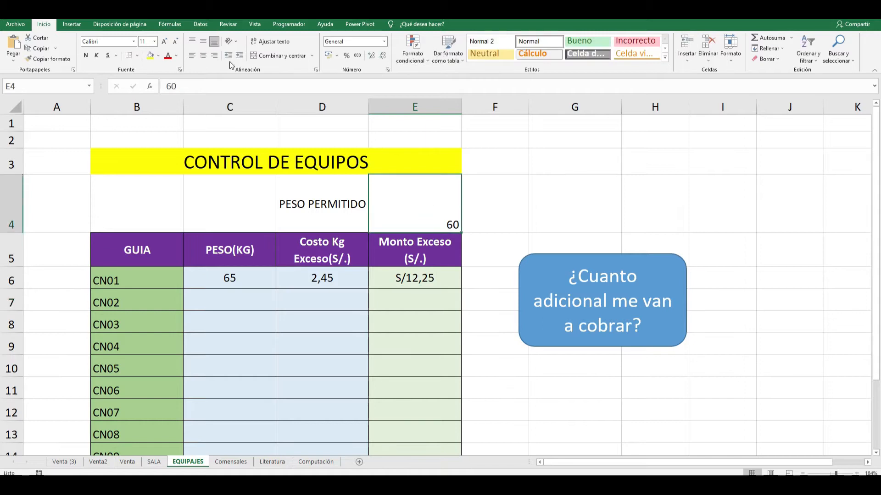
Centre the 60 in cell E4 horizontally and vertically and set its font size to 24.
left_click(204, 55)
left_click(204, 41)
left_click(514, 216)
left_click(438, 201)
left_click(154, 41)
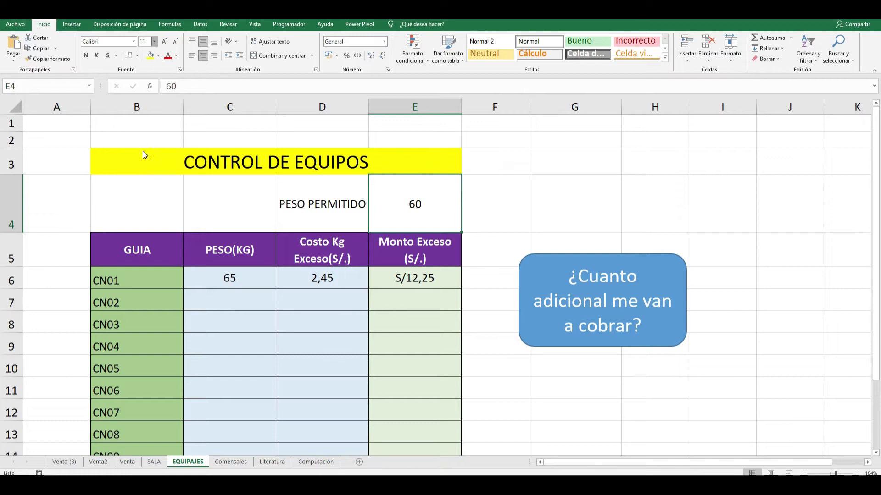
left_click(147, 139)
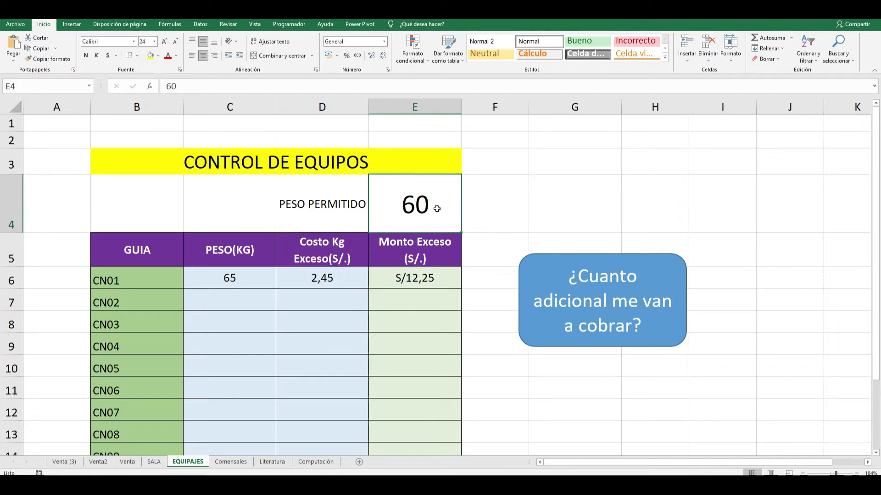
Fill the PESO PERMITIDO label and its value, cells D4:E4, with yellow.
left_click_drag(341, 201, 415, 205)
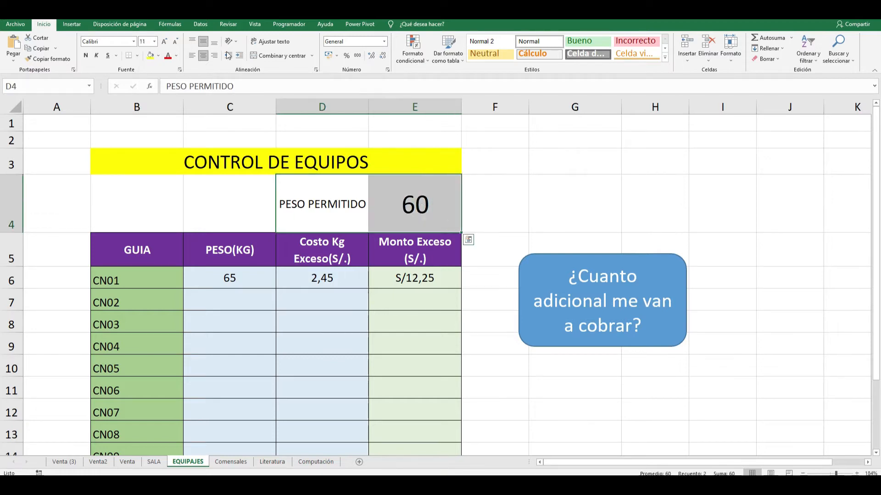
left_click(150, 55)
left_click(557, 225)
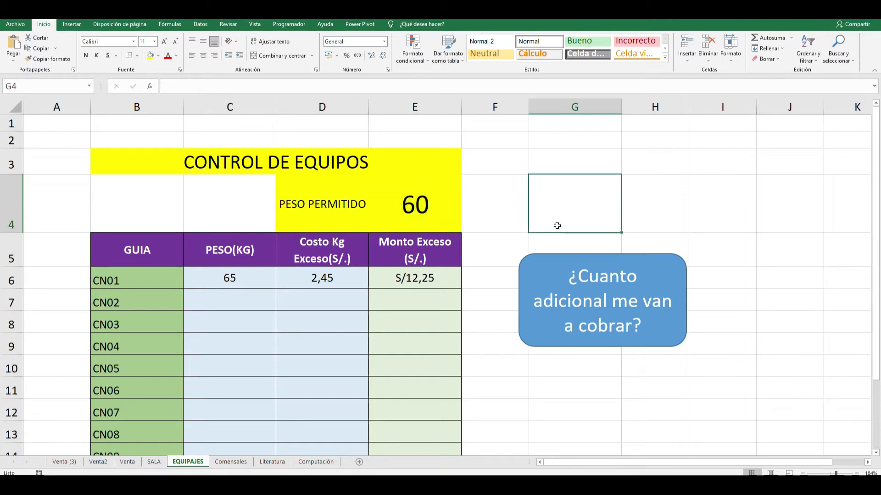
Fill the CONTROL DE EQUIPOS title with the standard orange and colour its text red.
left_click(285, 158)
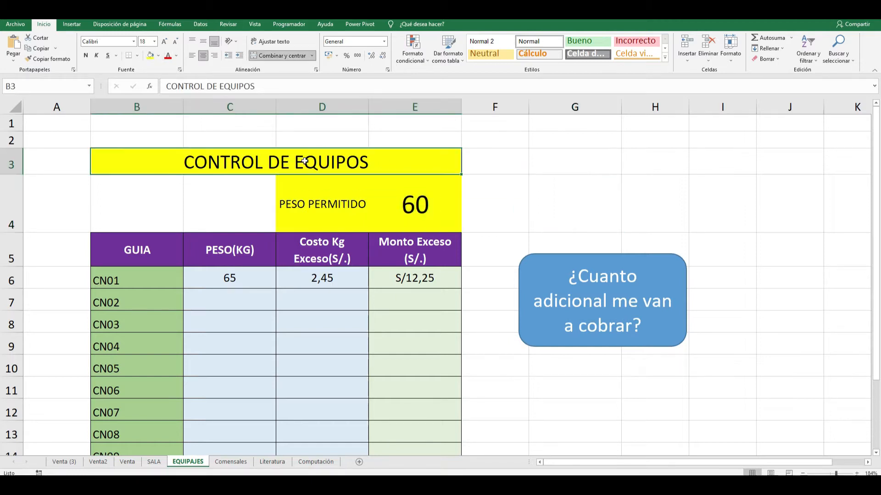
left_click(158, 56)
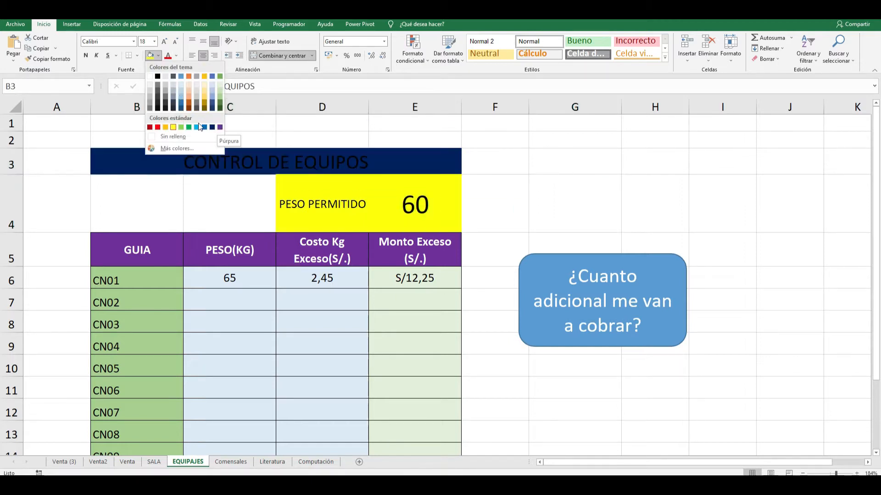
left_click(166, 127)
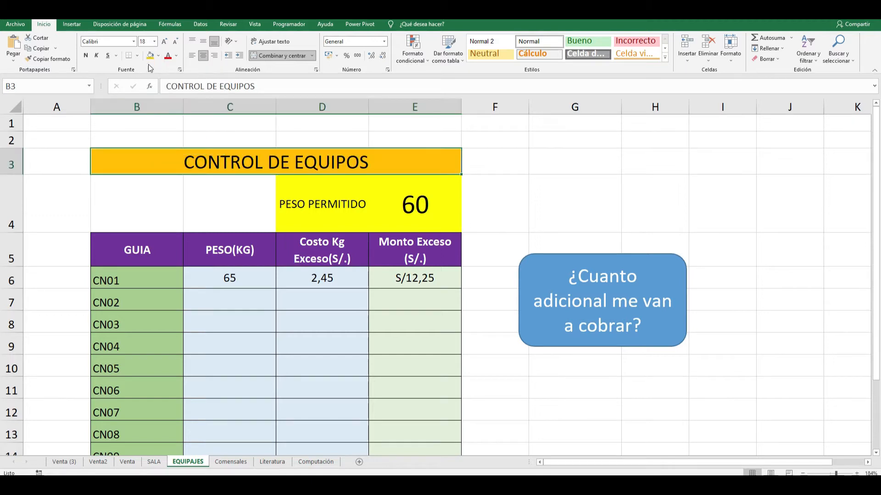
left_click(172, 56)
left_click(408, 202)
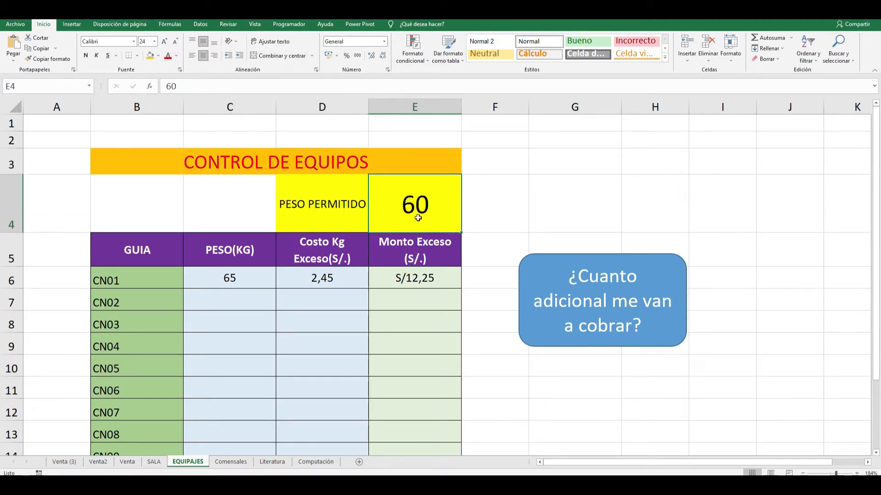
Replace the constant 60 in the E6 formula with a reference to cell E4, giving =(C6-E4)*D6.
left_click(429, 278)
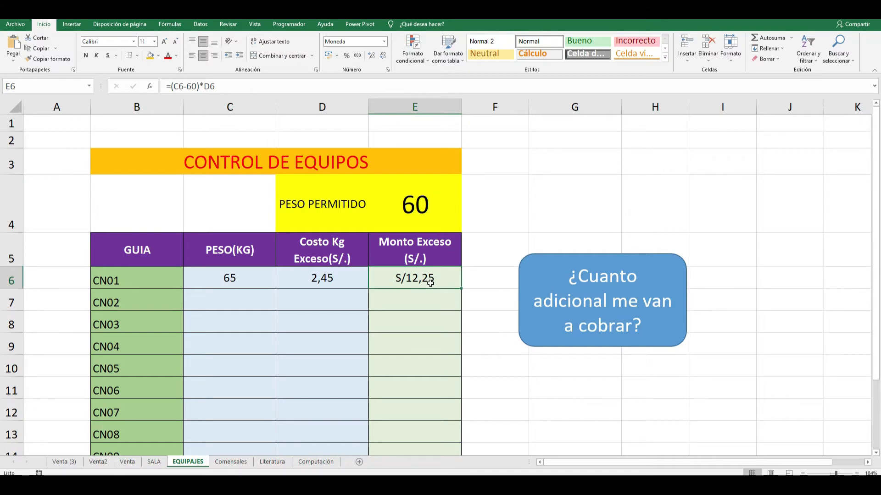
double_click(429, 278)
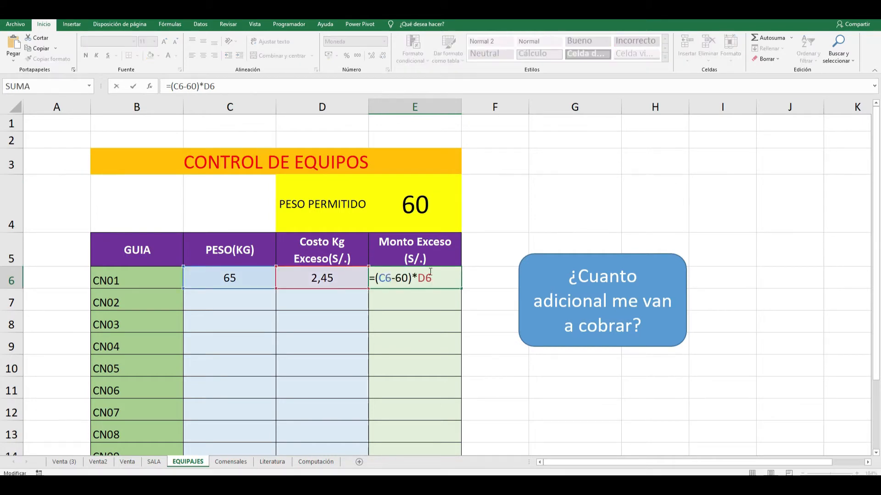
key("BackSpace")
key("BackSpace")
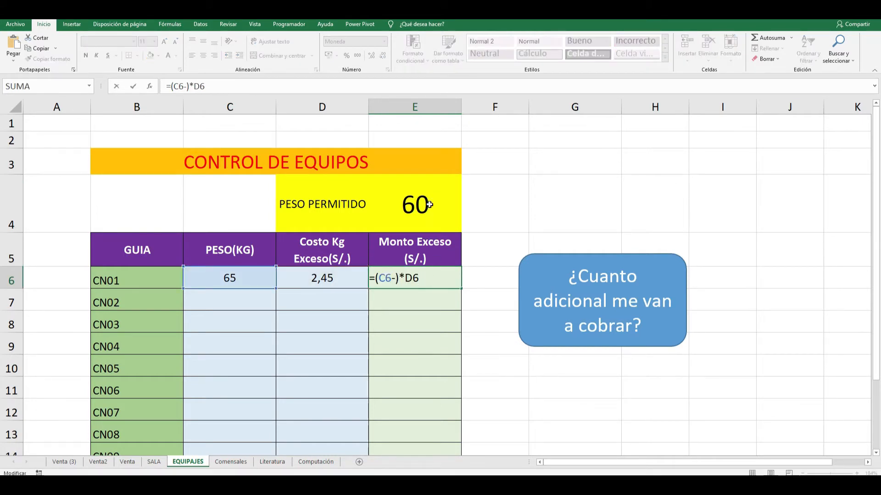
left_click(429, 203)
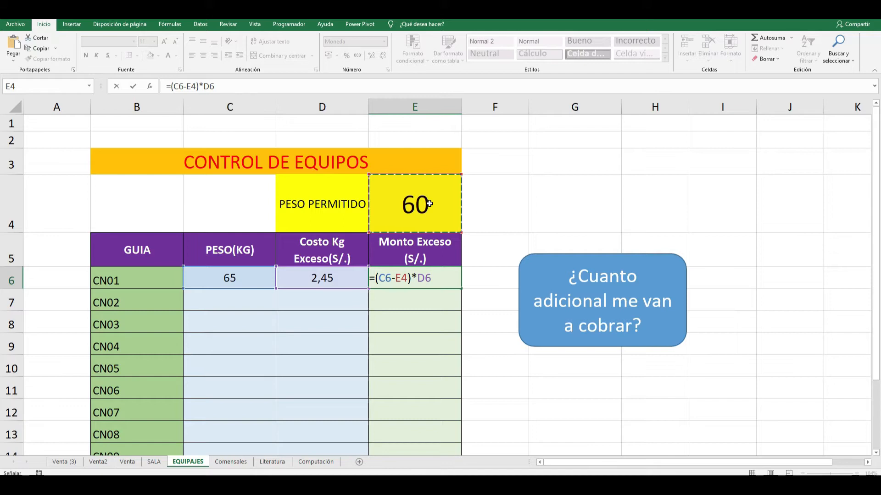
key("Return")
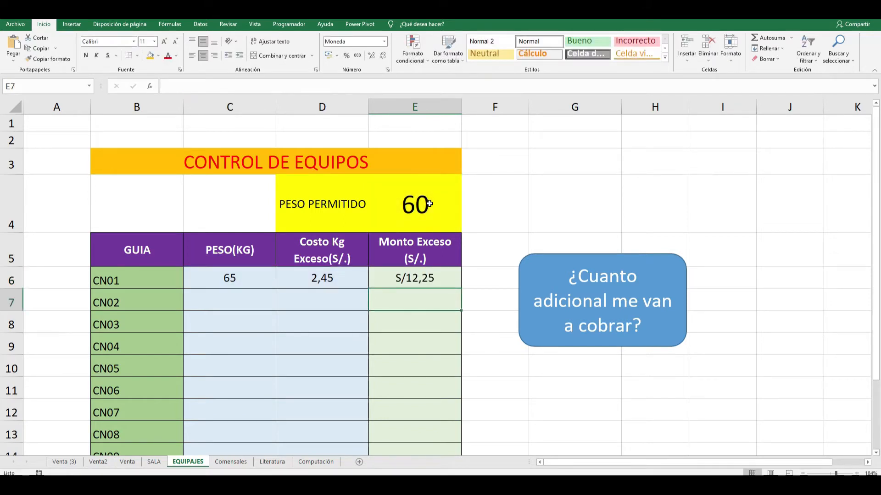
Make the row of the E4 reference absolute in the E6 formula, giving =(C6-E$4)*D6.
left_click(445, 275)
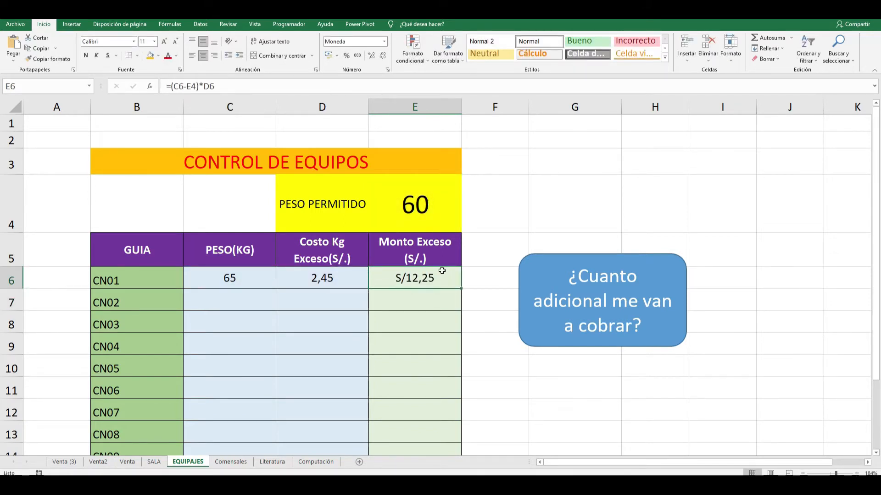
scroll(419, 257, "down", 1)
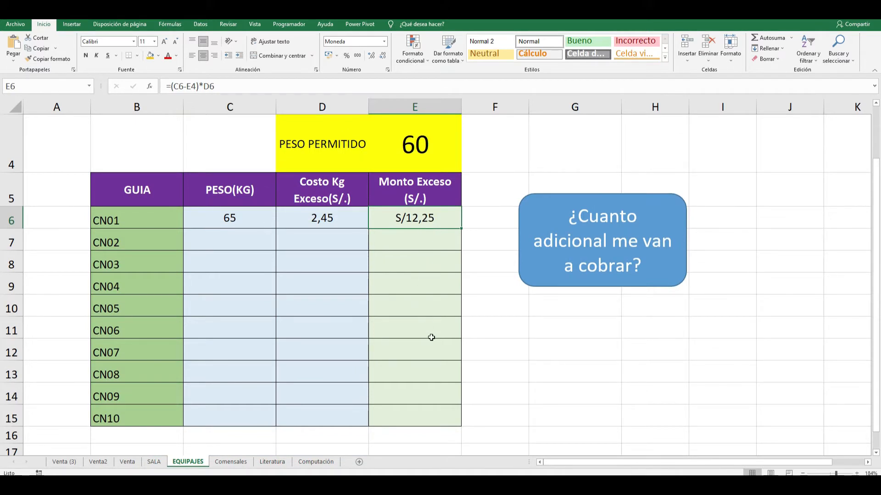
double_click(416, 220)
left_click(404, 220)
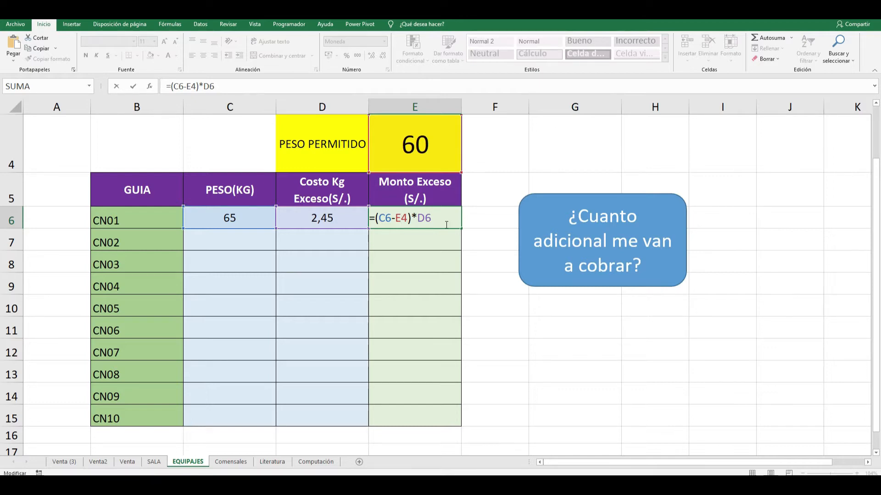
type("$")
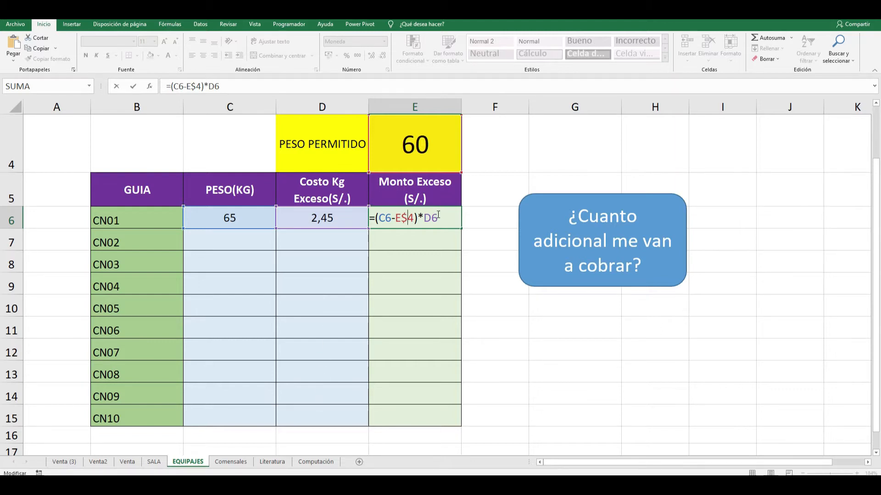
key("Return")
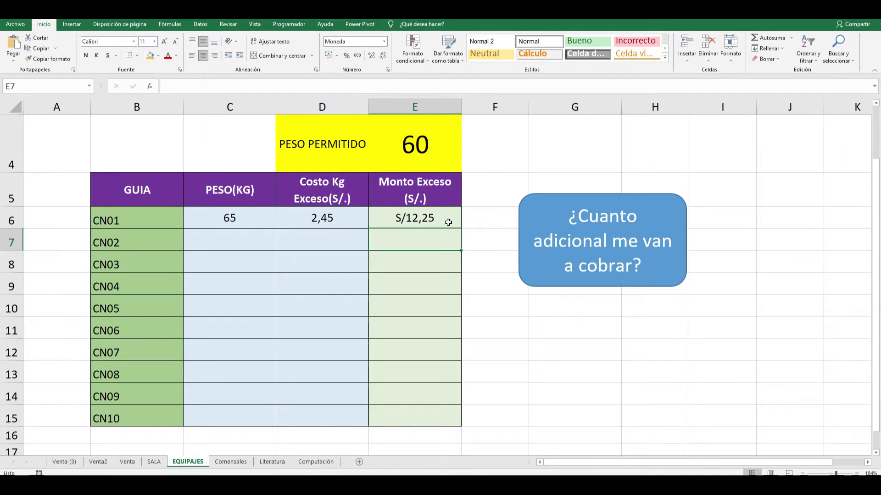
left_click(445, 225)
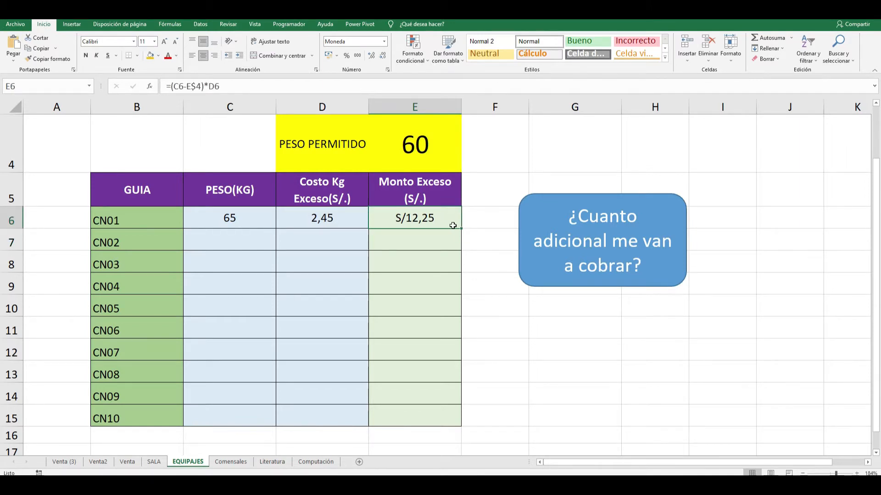
Give the allowed-weight cell E4 the standard blue fill and white text.
left_click(421, 145)
scroll(425, 151, "up", 1)
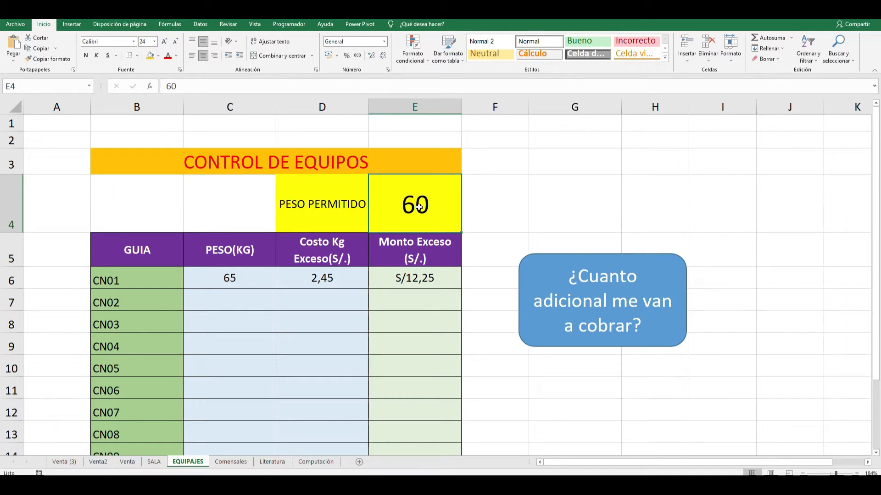
left_click(467, 210)
left_click(430, 204)
left_click(158, 55)
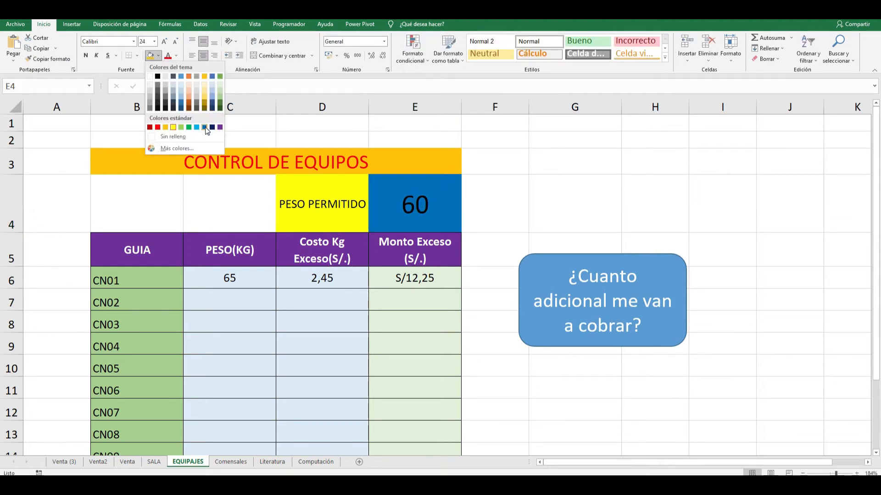
left_click(210, 127)
left_click(176, 56)
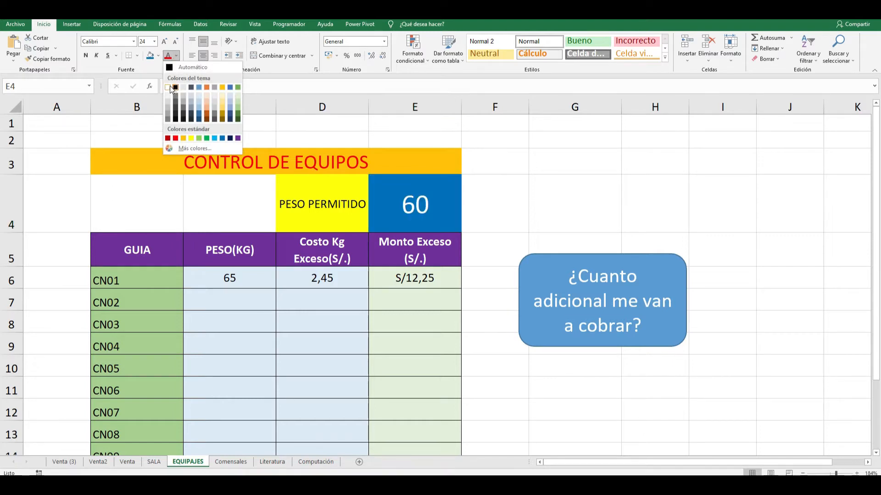
left_click(168, 87)
left_click(472, 203)
Define the name VIERNES for cell E4 with workbook scope.
left_click(415, 203)
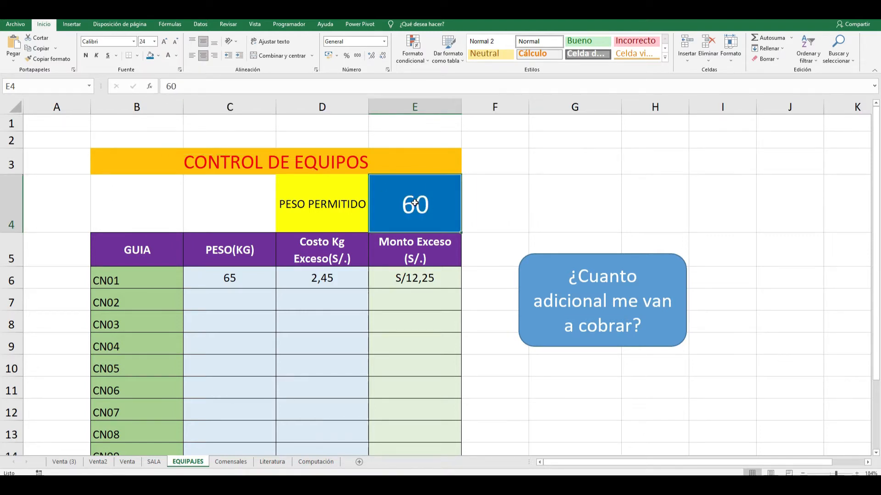
right_click(415, 203)
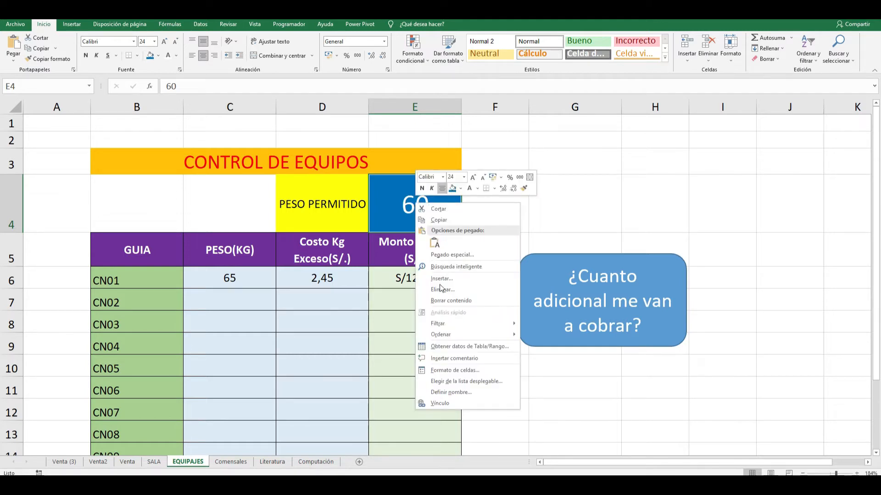
left_click(460, 392)
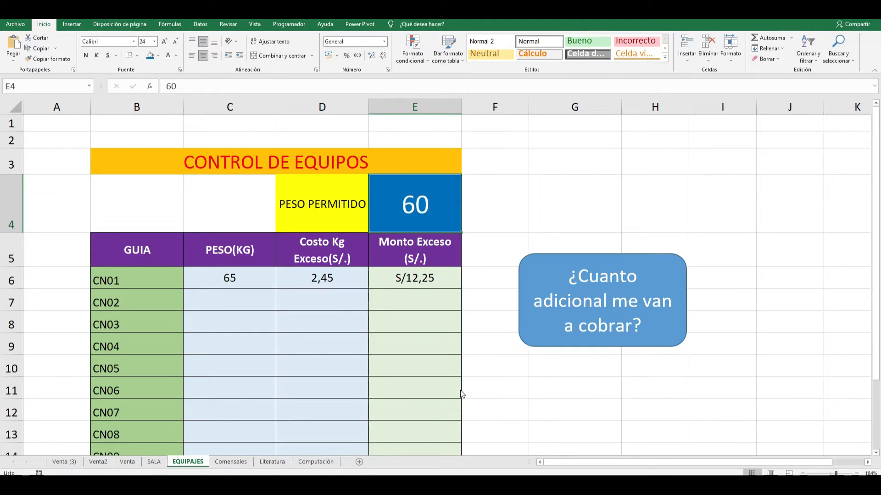
left_click_drag(458, 351, 479, 196)
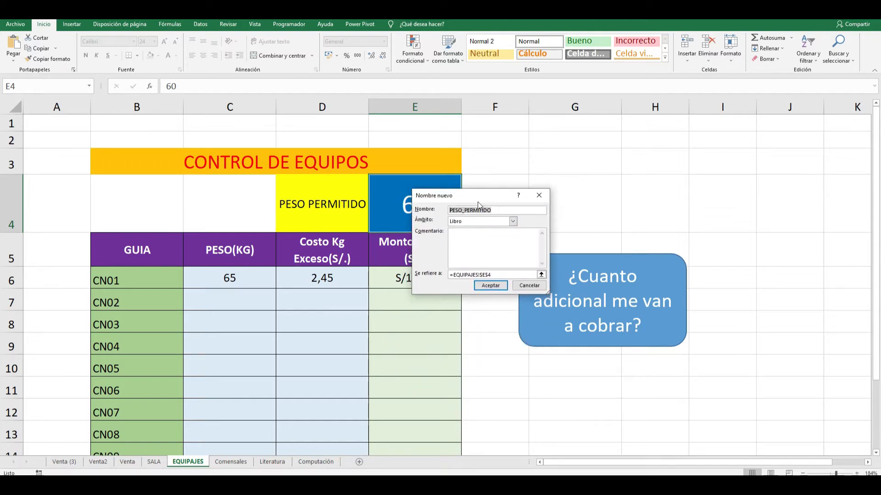
left_click_drag(484, 197, 460, 263)
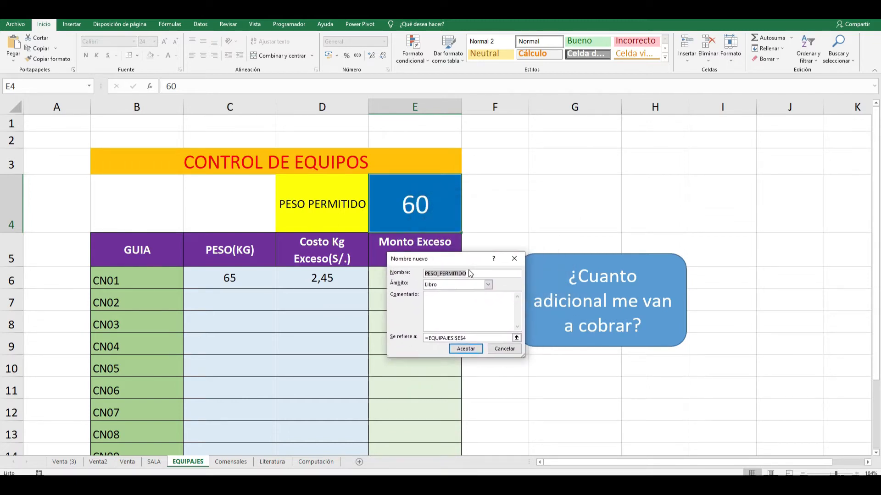
type("VIERNES")
left_click(465, 349)
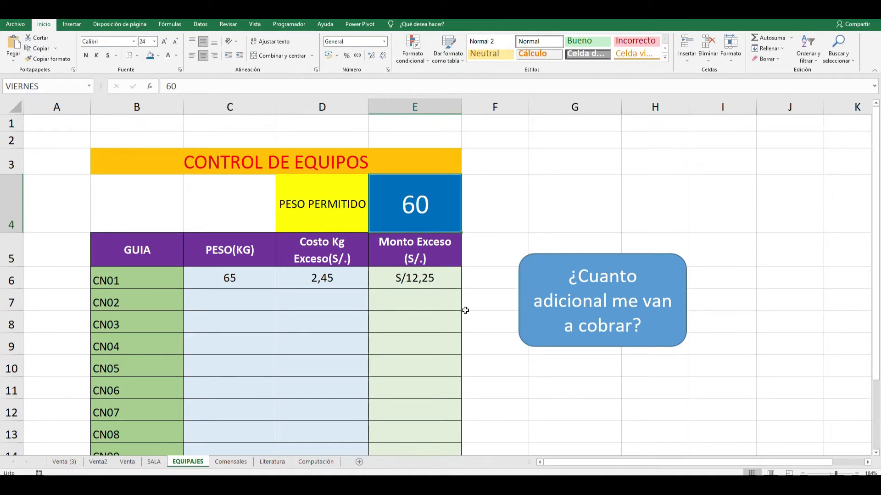
Replace E$4 in the E6 formula with the name VIERNES, giving =(C6-VIERNES)*D6.
double_click(433, 282)
left_click(415, 278)
key("BackSpace")
key("BackSpace")
key("BackSpace")
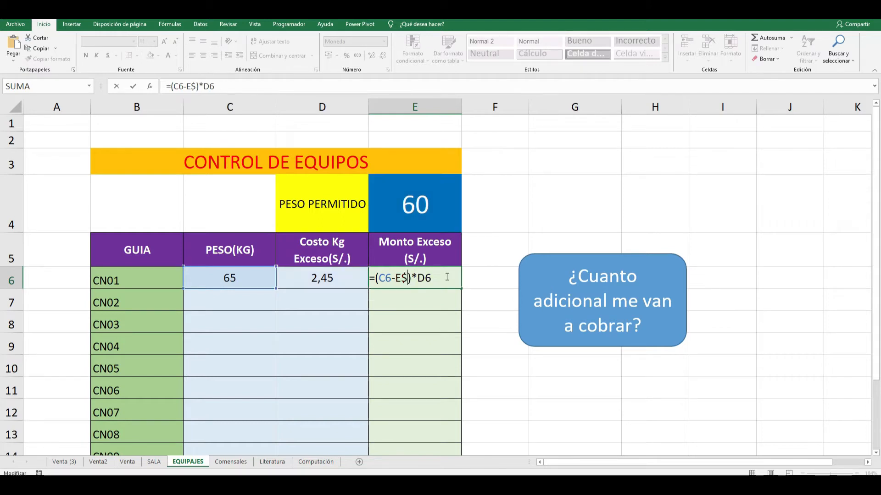
type("VIERNES")
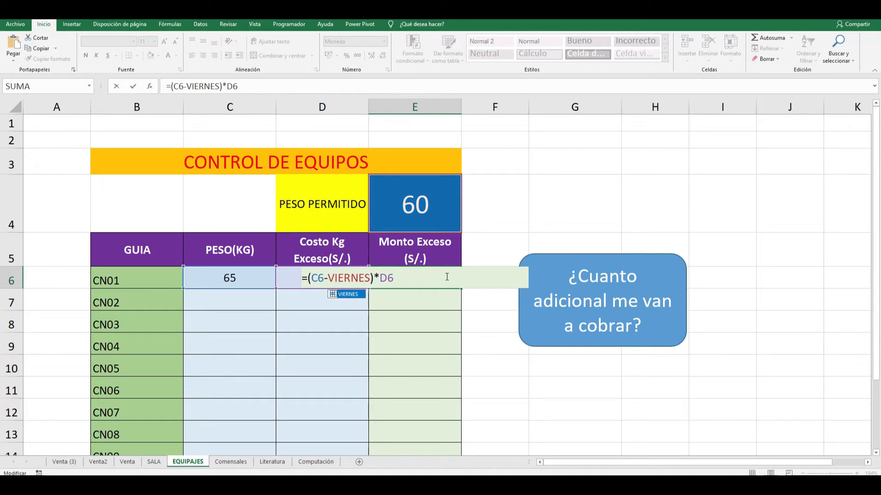
key("Return")
key("Return")
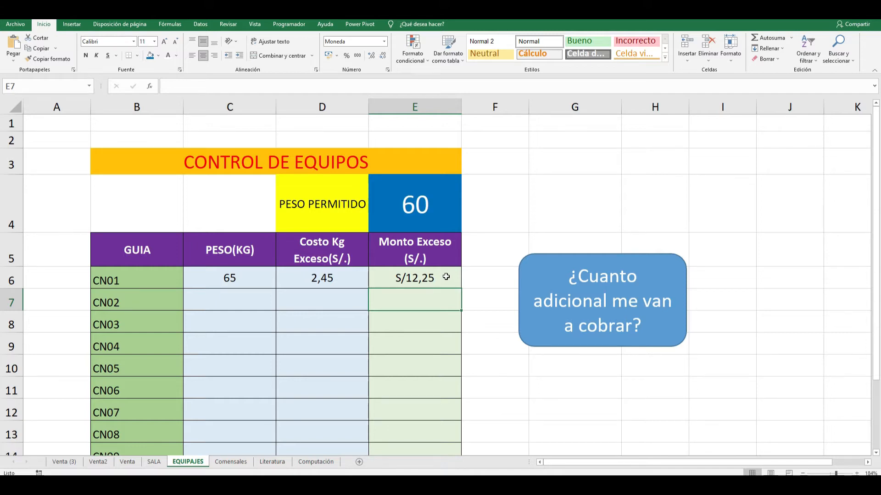
left_click(446, 277)
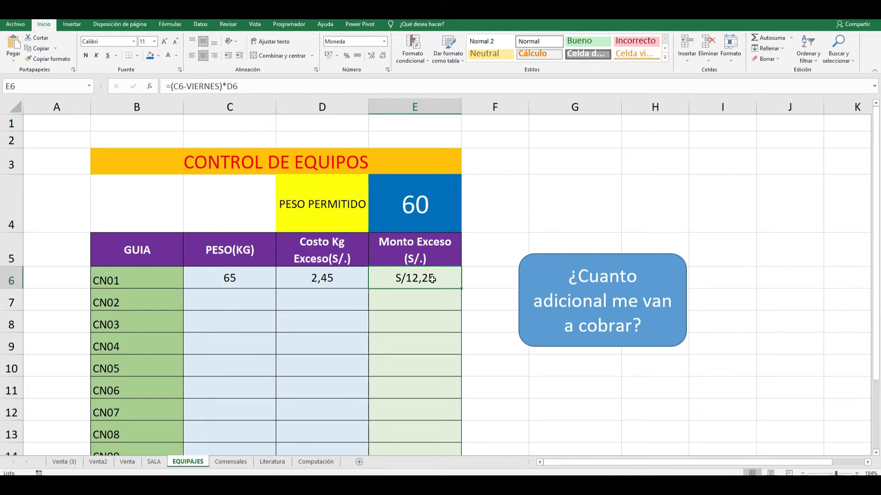
Move the blue question callout to the right, about over columns H to J, freeing the columns beside the table.
left_click(424, 297)
left_click(535, 270)
left_click_drag(535, 271, 686, 237)
left_click(509, 276)
left_click(447, 256)
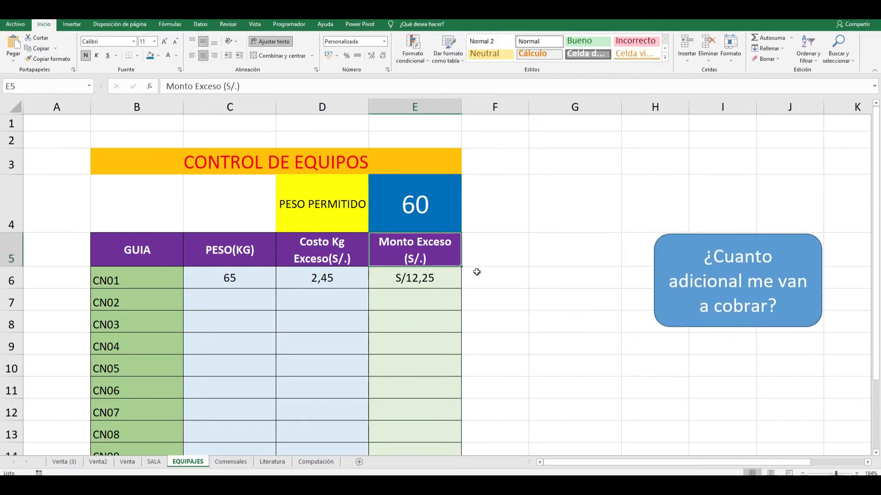
Copy the Monto Exceso column E5:E15 and paste it into columns F and G, starting at row 5.
scroll(434, 249, "down", 1)
left_click_drag(437, 193, 447, 414)
key("ctrl+c")
left_click(496, 193)
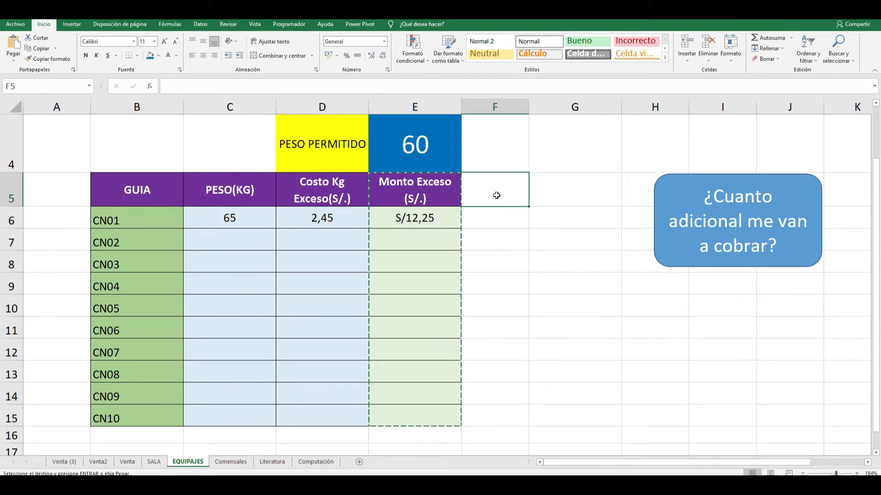
key("ctrl+v")
left_click(575, 198)
key("ctrl+v")
left_click(598, 238)
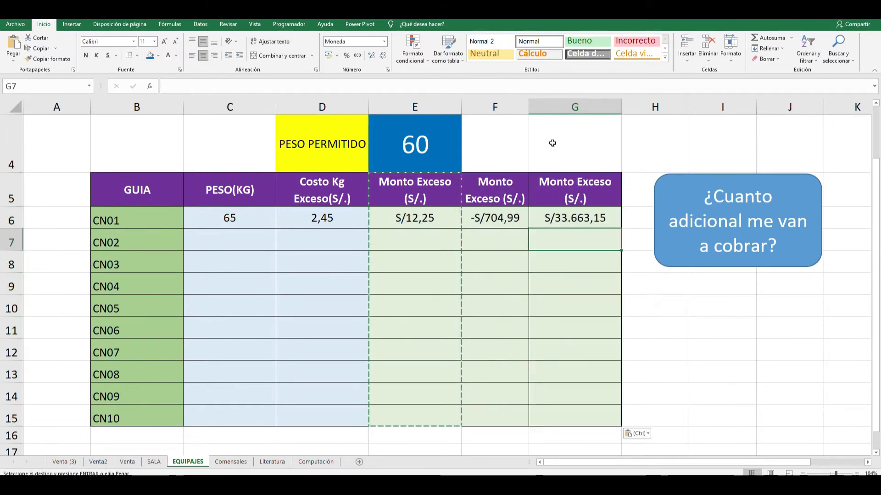
Widen columns F and E so the Monto Exceso columns have more room.
left_click_drag(529, 107, 553, 108)
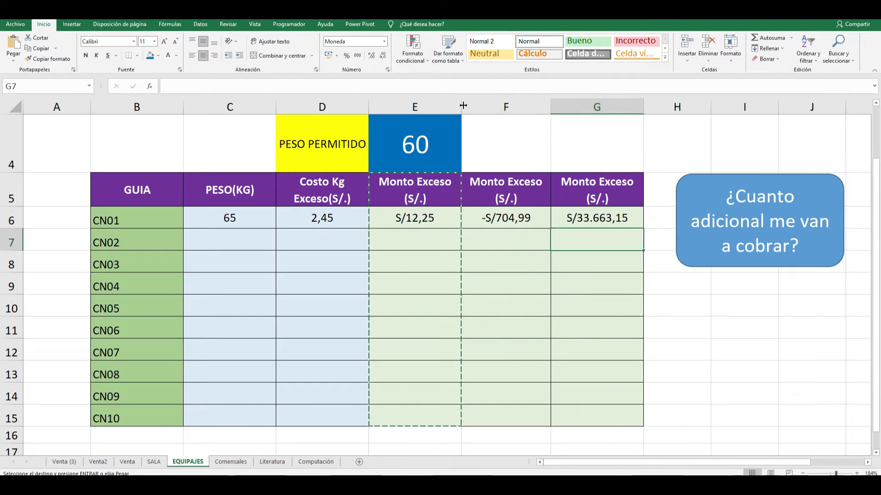
left_click_drag(461, 108, 474, 108)
left_click(451, 218)
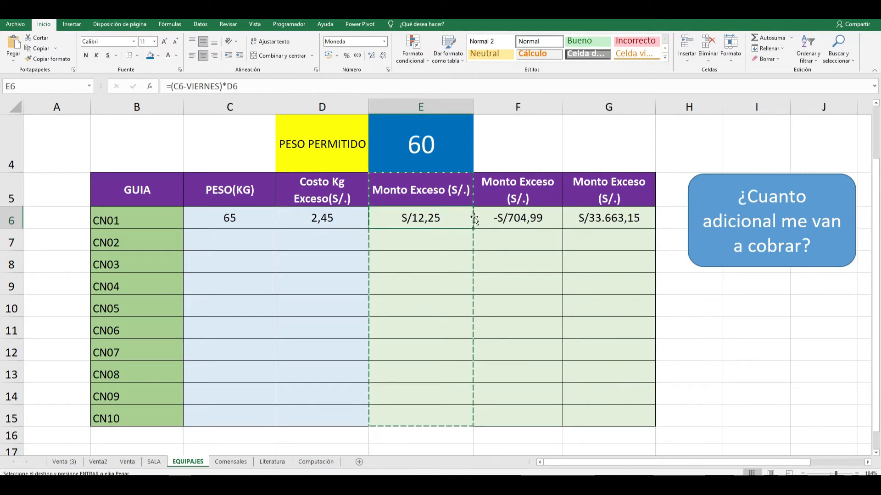
double_click(452, 219)
key("Return")
left_click(454, 220)
key("ctrl+c")
double_click(459, 221)
key("Return")
Clear the formula in G6.
left_click(622, 219)
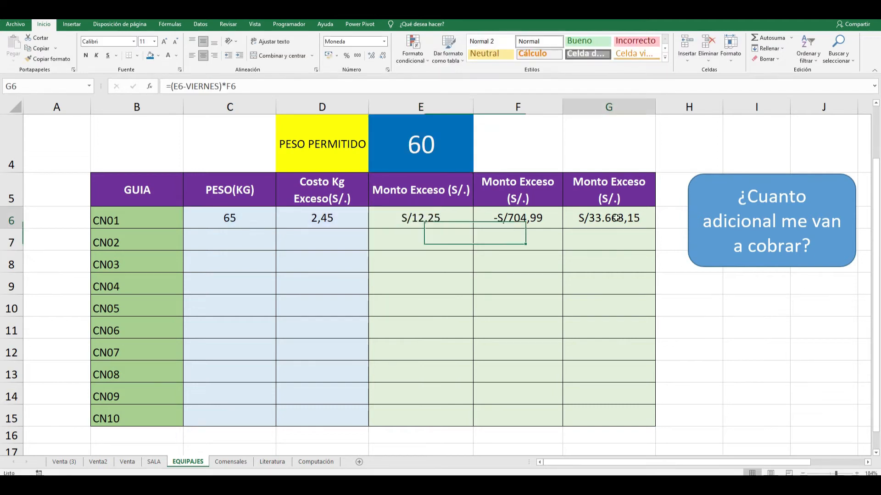
double_click(606, 218)
left_click_drag(650, 218, 466, 222)
key("BackSpace")
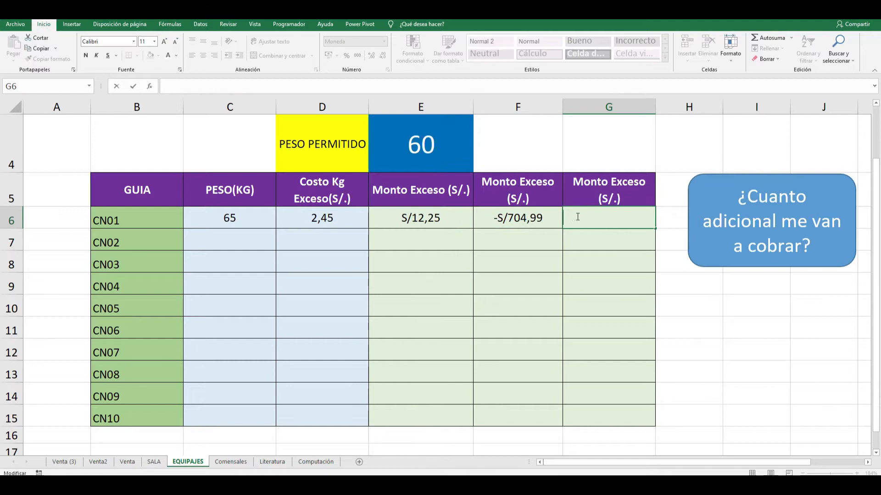
key("Return")
Move the formula from E6 to G6 and clear the contents of F6.
left_click(453, 221)
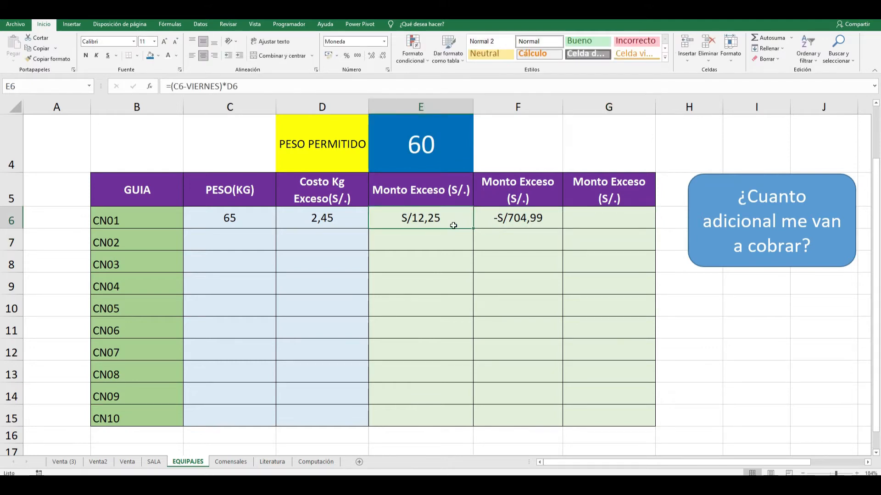
left_click_drag(447, 228, 610, 224)
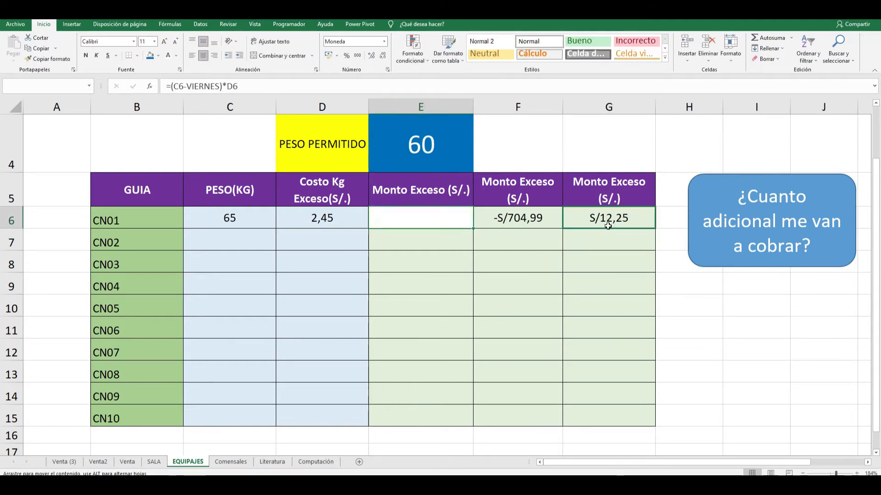
left_click(530, 221)
key("Delete")
Enter the formula =(C6-60)*D6 in E6, using the allowed weight as a fixed number.
left_click(417, 221)
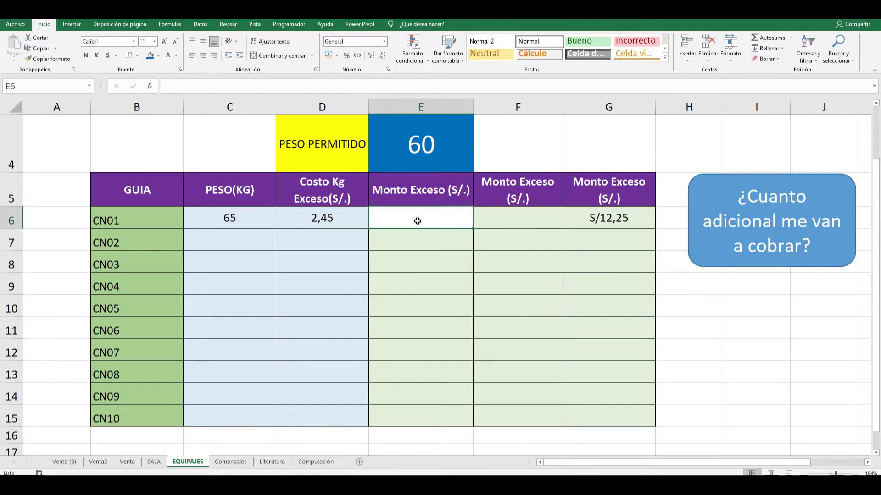
type("=")
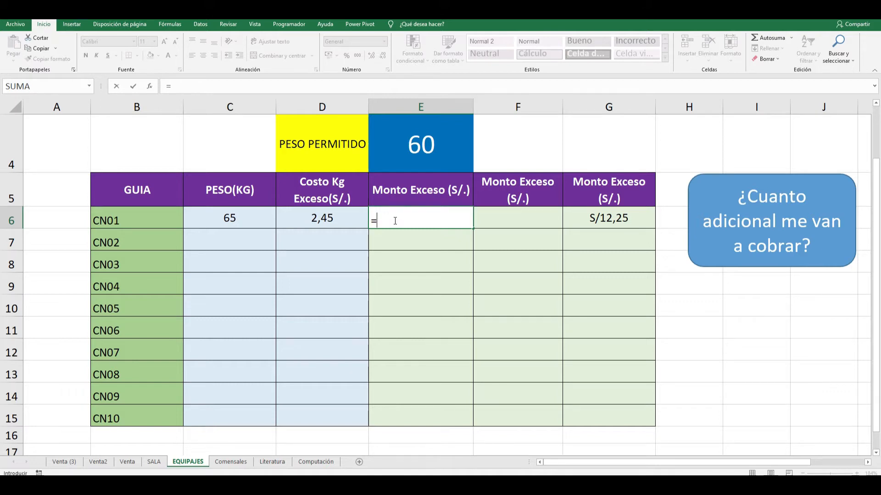
type("()")
left_click(380, 220)
left_click(244, 218)
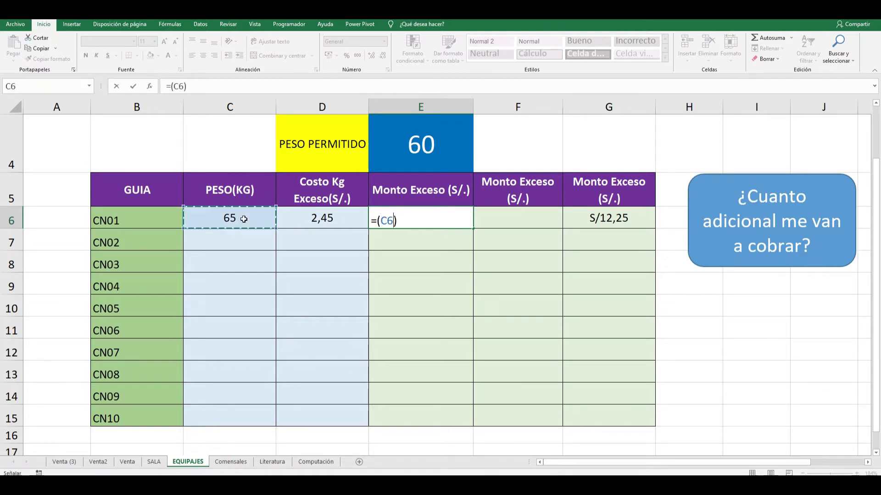
type("-60")
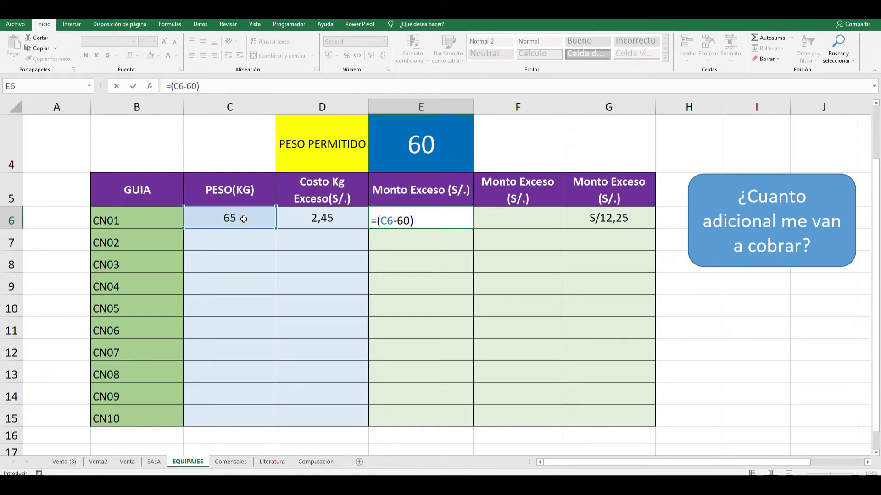
left_click(417, 221)
type("/^=")
key("BackSpace")
key("BackSpace")
key("BackSpace")
type("^")
key("BackSpace")
type("&")
key("BackSpace")
type("*")
left_click(347, 223)
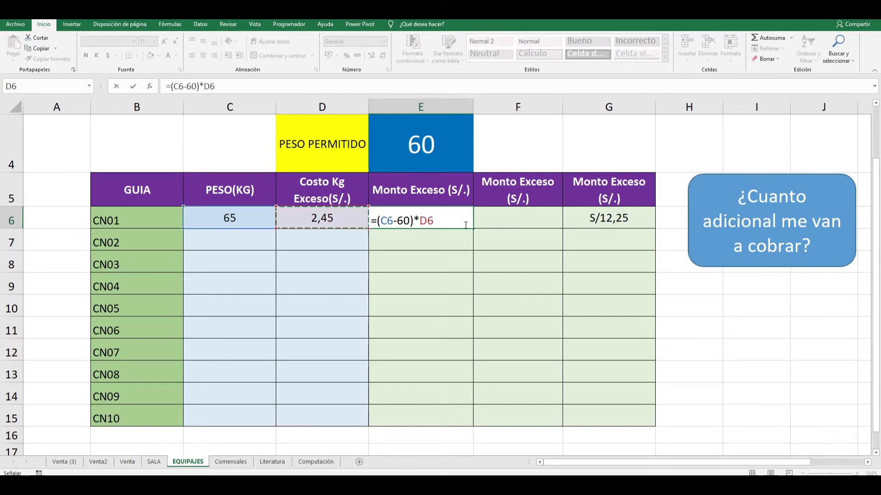
key("Return")
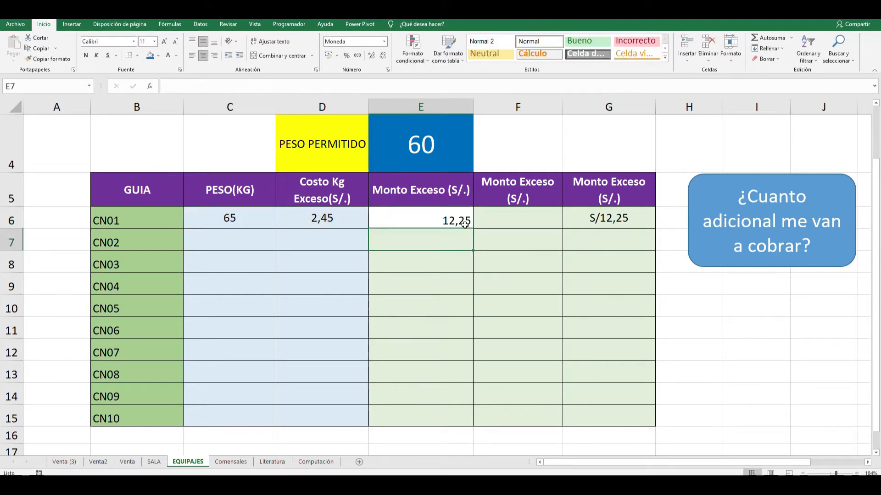
Remove the equals sign from the E6 formula so the cell holds the text (C6-60)*D6.
left_click(450, 222)
double_click(450, 221)
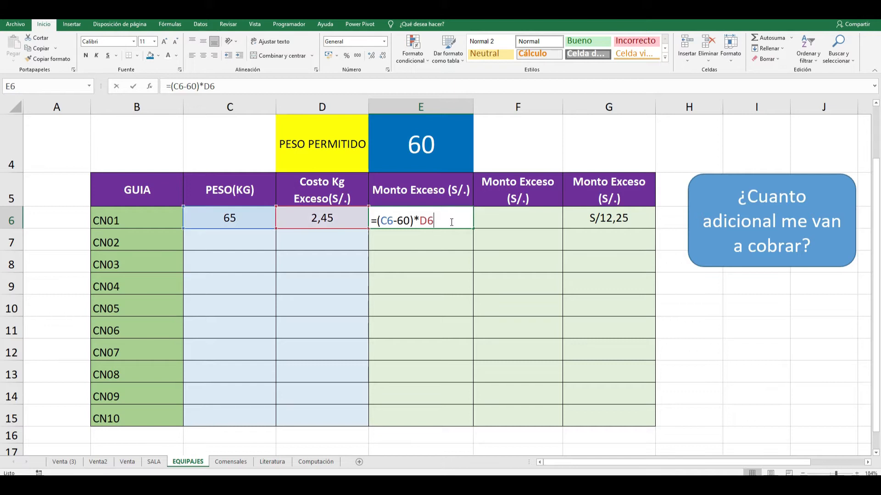
key("Return")
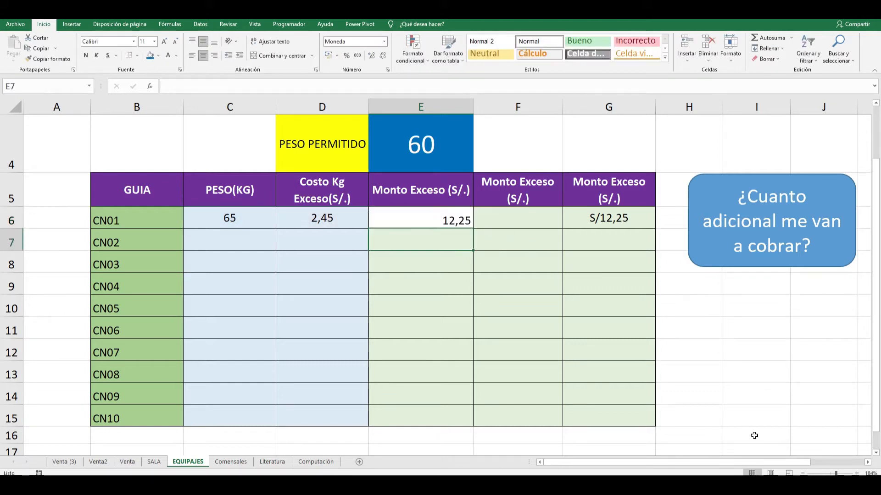
left_click_drag(835, 474, 839, 474)
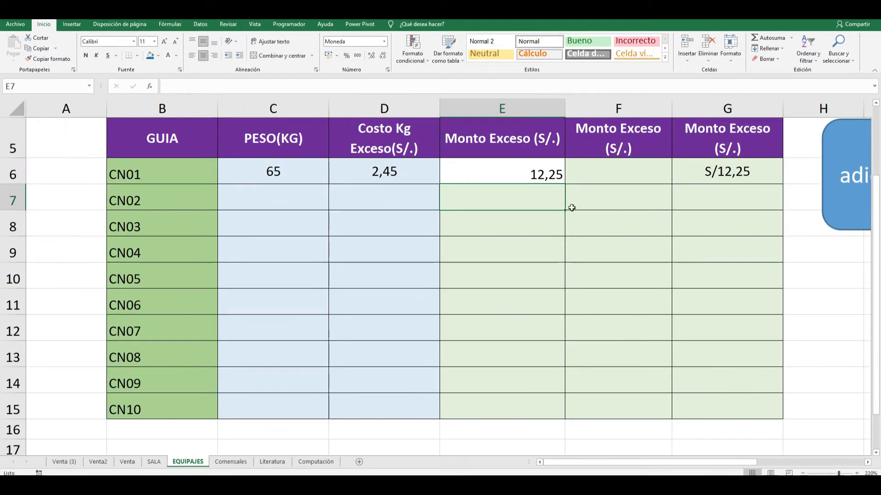
double_click(525, 180)
left_click(453, 174)
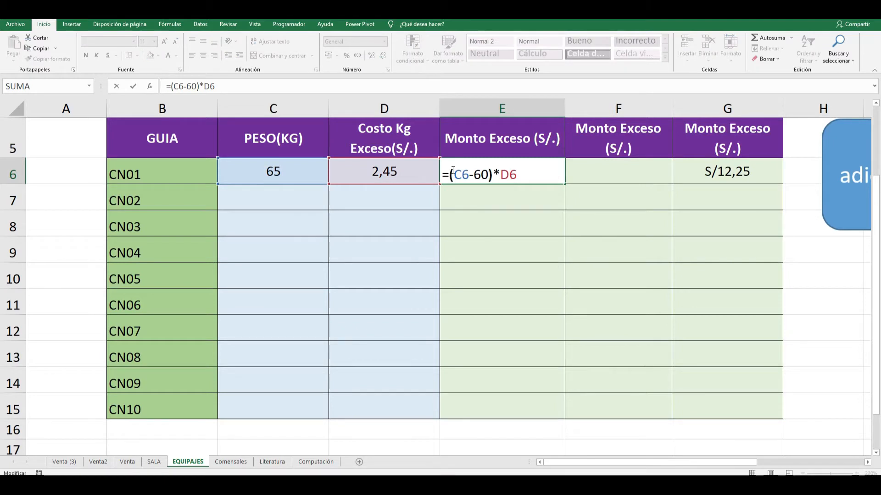
key("BackSpace")
key("Return")
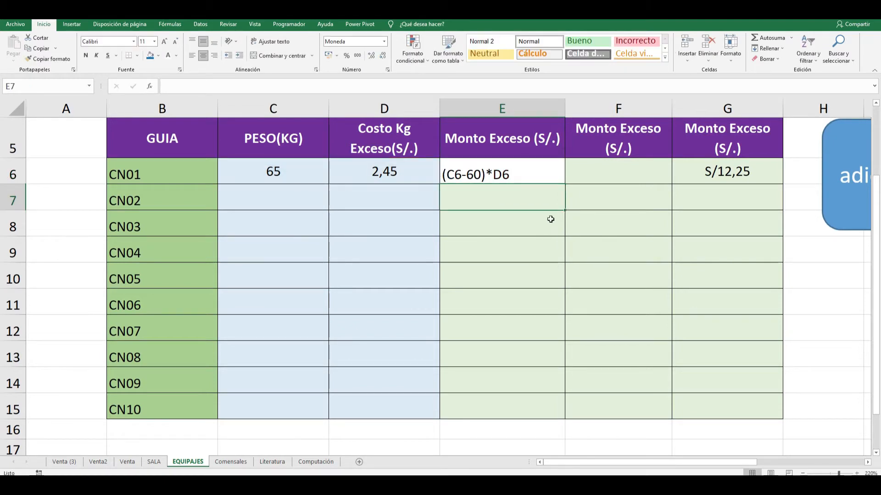
Enter the formula =(C6-E4)*D6 in F6, referencing the PESO PERMITIDO cell.
left_click(592, 170)
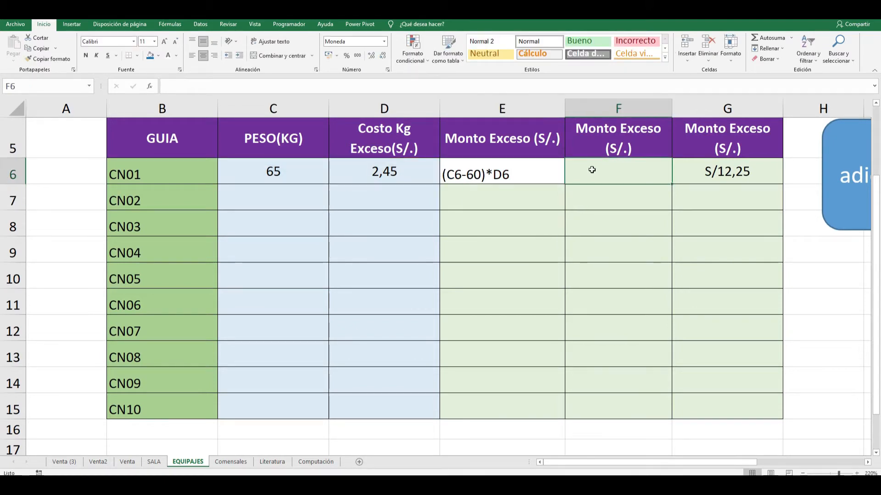
type("=(C")
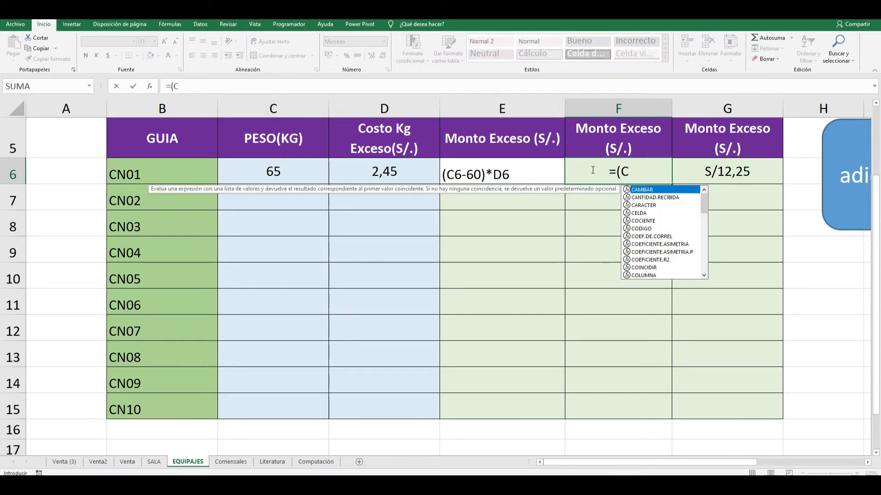
type("6/")
key("BackSpace")
type("0")
key("BackSpace")
type("-")
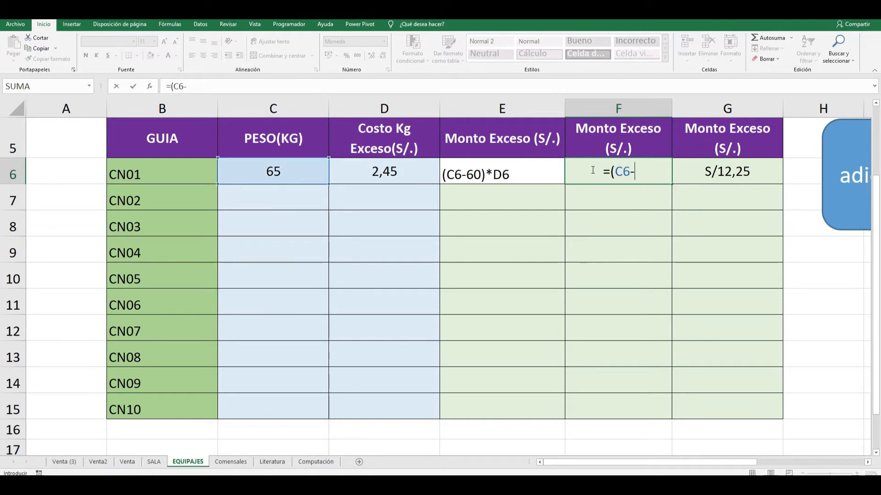
scroll(593, 179, "up", 1)
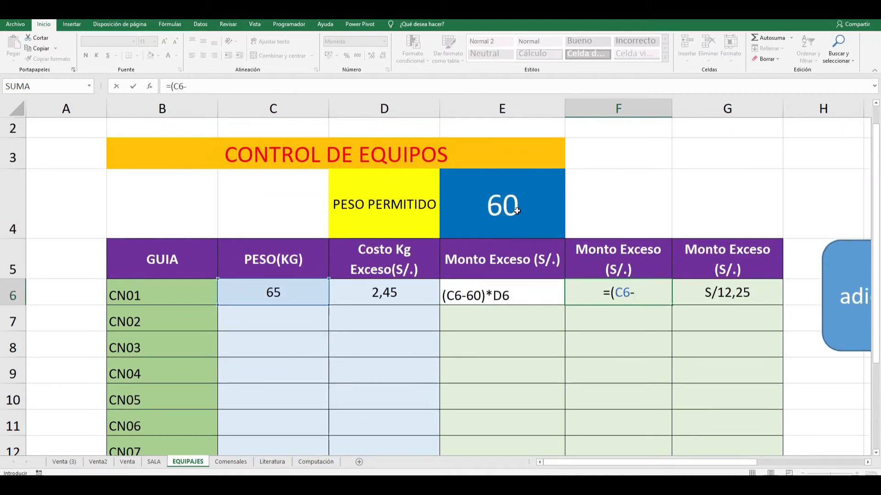
type("E4")
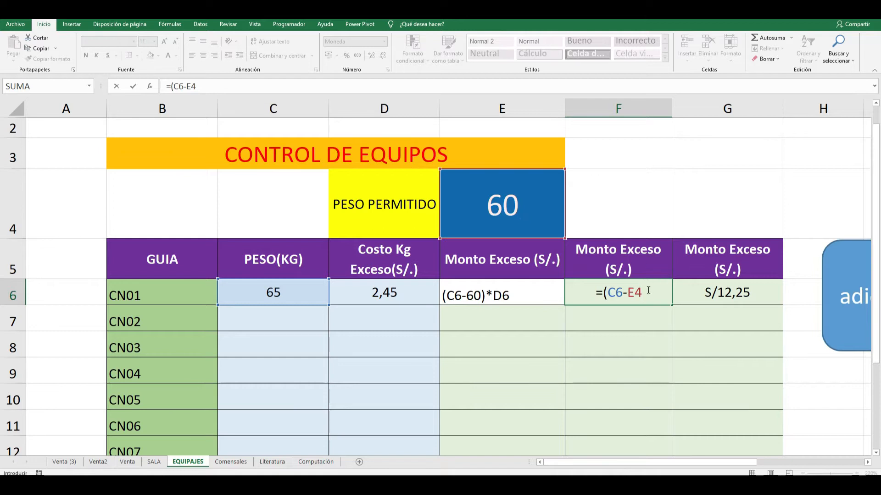
type(")&")
key("BackSpace")
type("^")
key("BackSpace")
type("5")
key("BackSpace")
type("7&")
key("BackSpace")
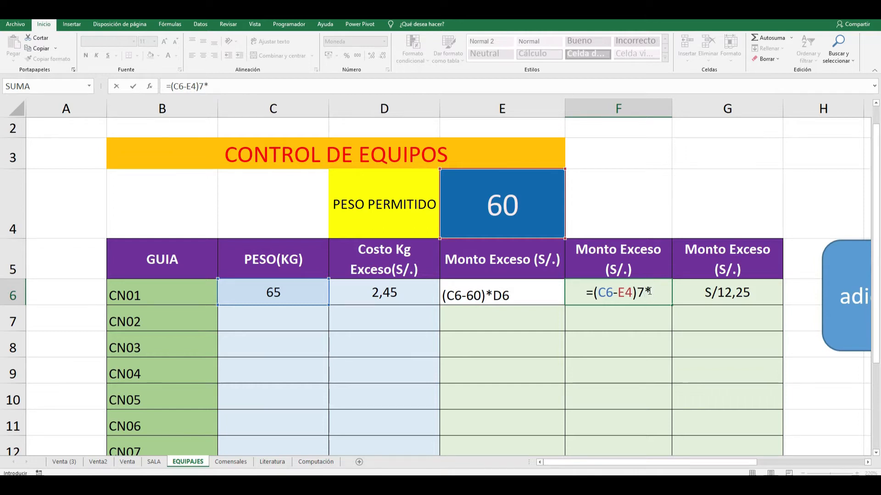
key("BackSpace")
key("BackSpace")
type("*")
left_click(408, 293)
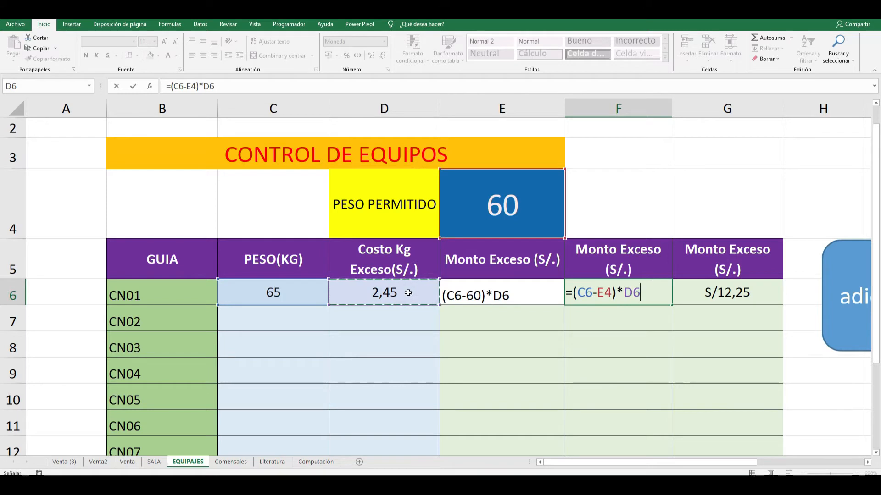
left_click(648, 294)
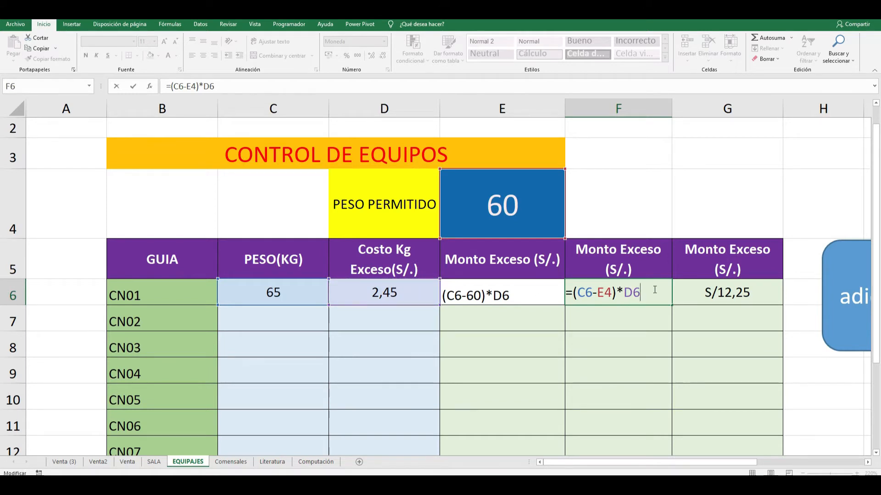
key("Return")
Change E4 to E$4 in the F6 formula and remove its equals sign, leaving the text (C6-E$4)*D6.
left_click(645, 295)
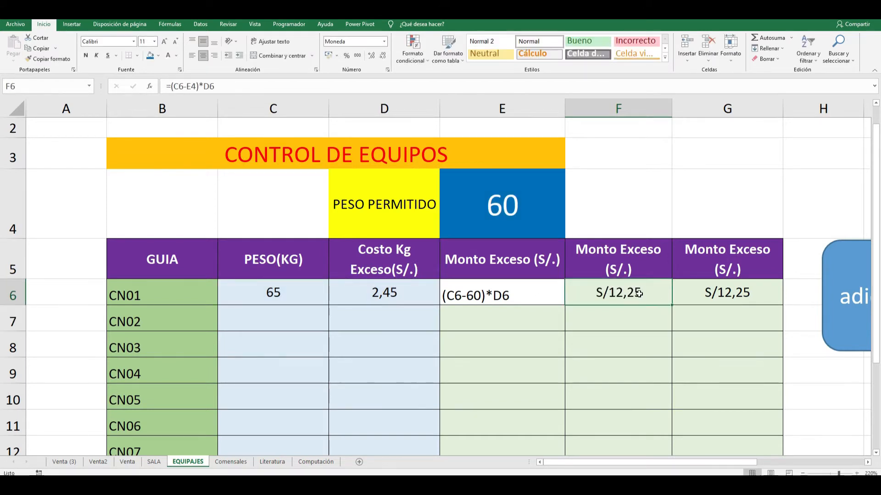
double_click(638, 295)
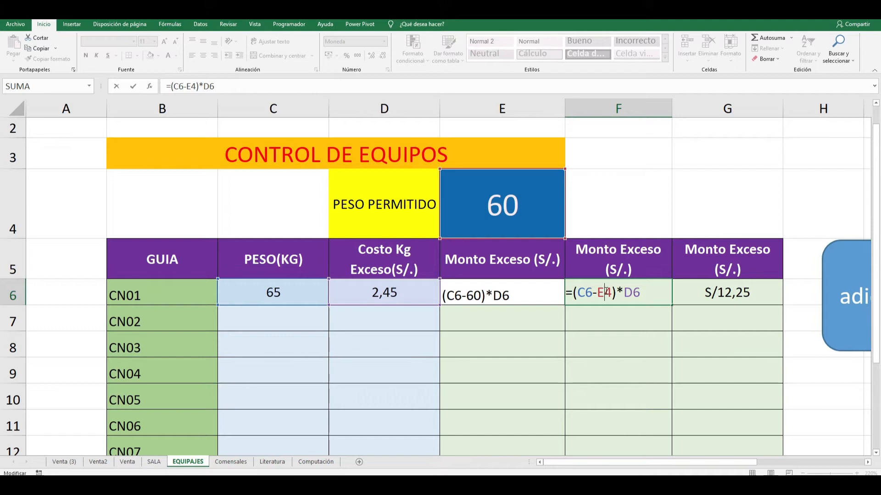
type("$")
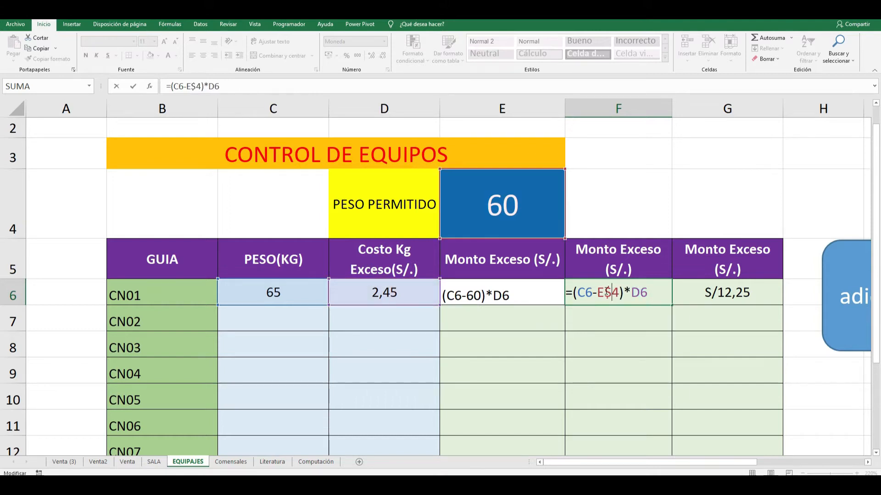
left_click_drag(566, 293, 575, 294)
key("Delete")
key("Return")
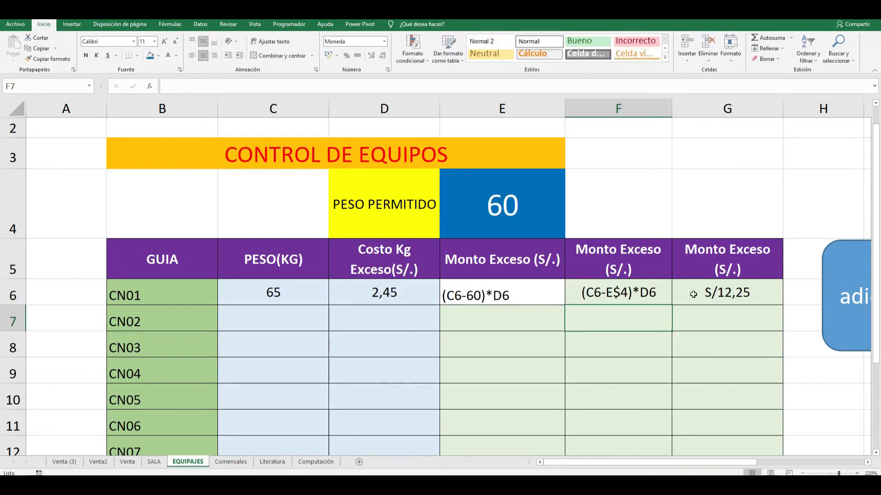
Turn the G6 formula into the text (C6-VIERNES)*D6 by removing its equals sign, and widen column G to fit it.
left_click(694, 294)
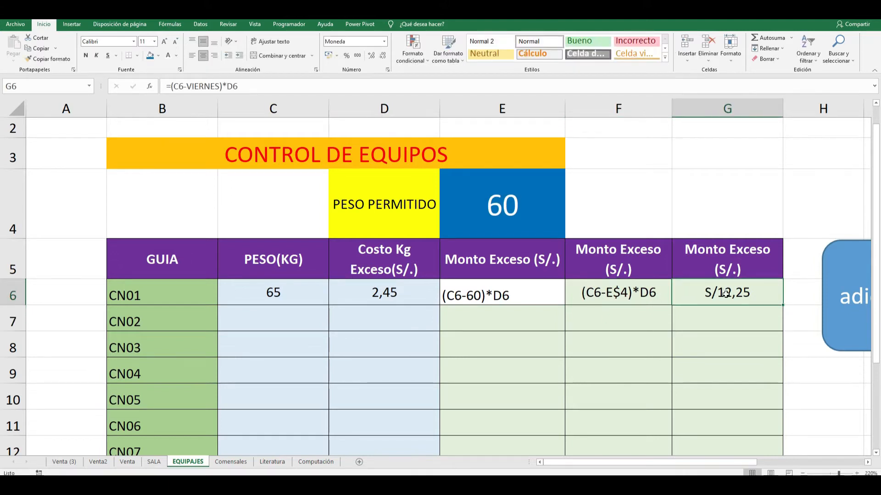
double_click(725, 294)
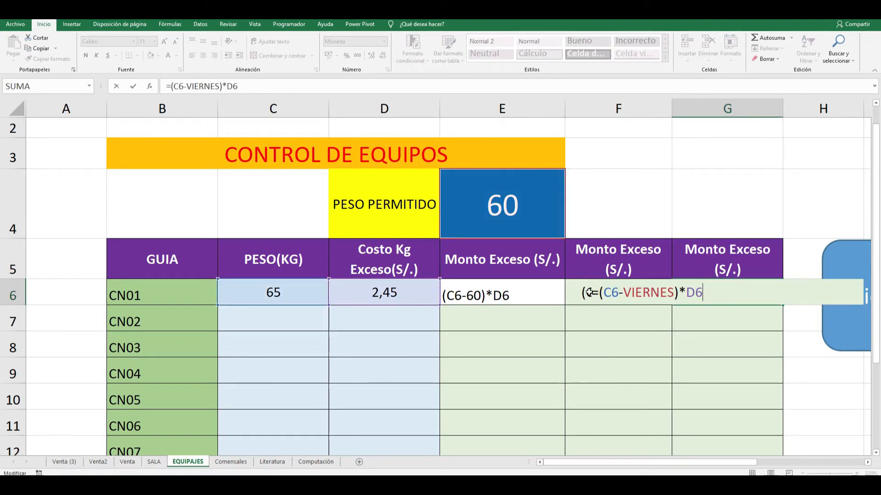
left_click(590, 294)
double_click(727, 294)
left_click(597, 294)
key("BackSpace")
left_click(703, 326)
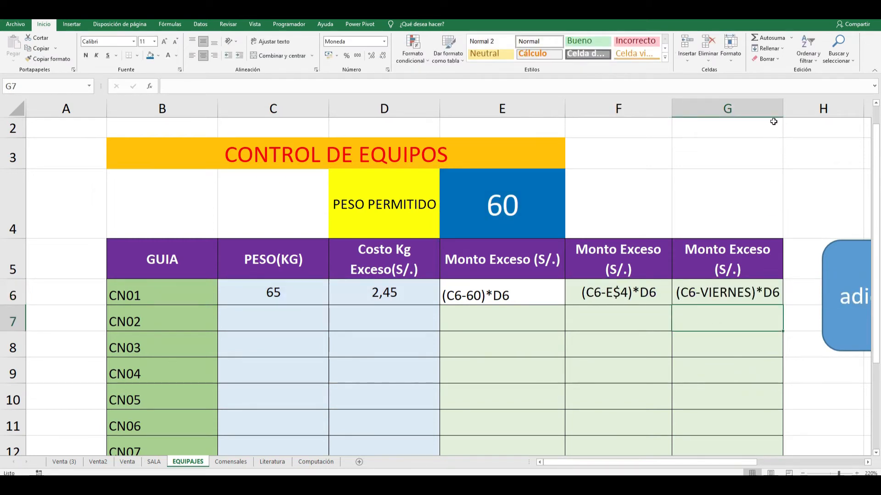
left_click_drag(783, 108, 803, 109)
left_click(751, 296)
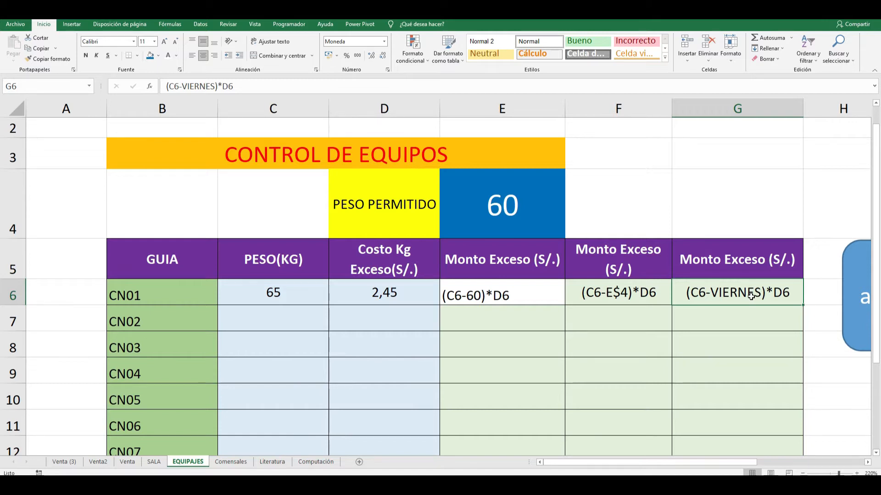
Label the first two formulas by entering CONSTANTE in E7 and CELDA in F7.
left_click(525, 309)
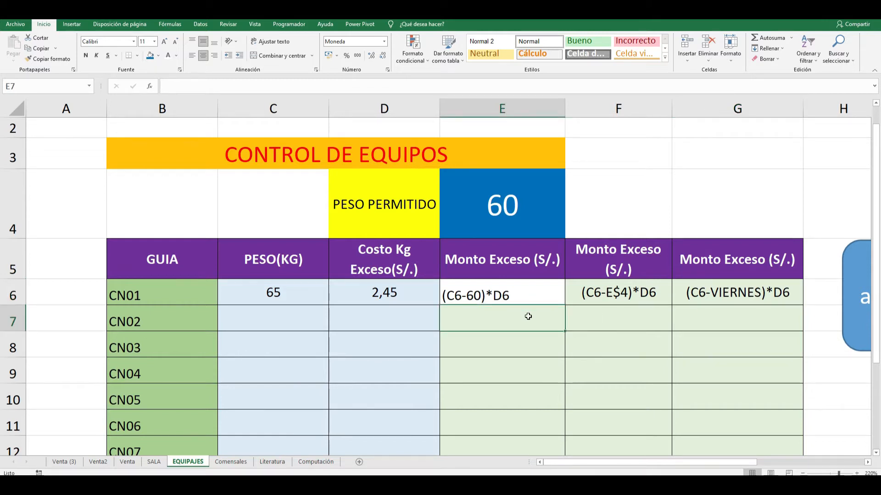
type("CONSTANTE")
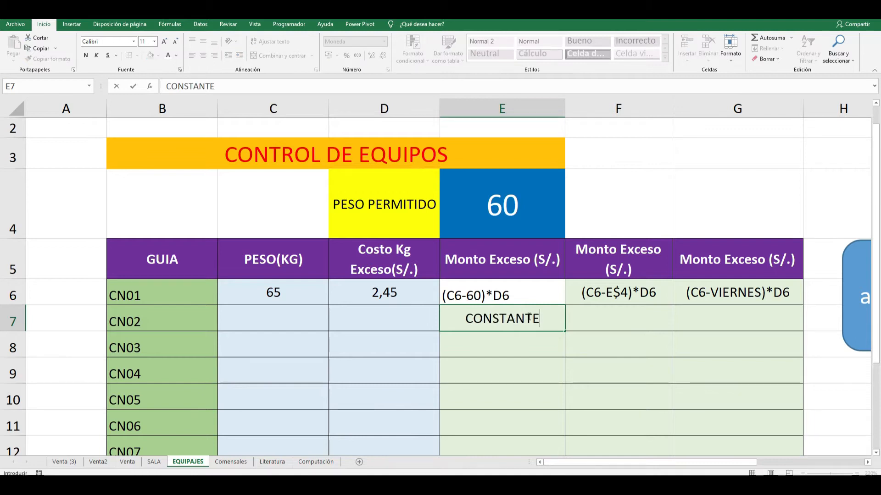
key("Tab")
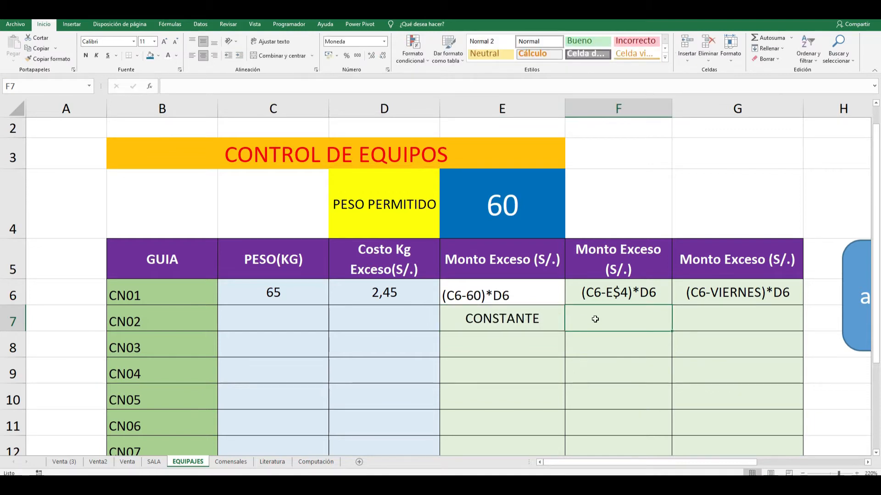
type("CELDA")
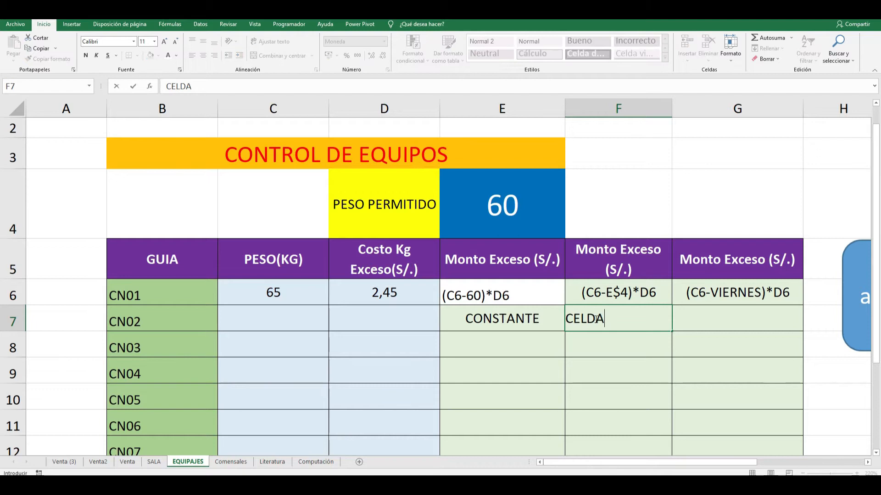
Label the VIERNES formula by entering CELDA/NOMBRE in G7.
left_click(694, 313)
type("CE;DA")
key("BackSpace")
key("BackSpace")
key("BackSpace")
type("LDA")
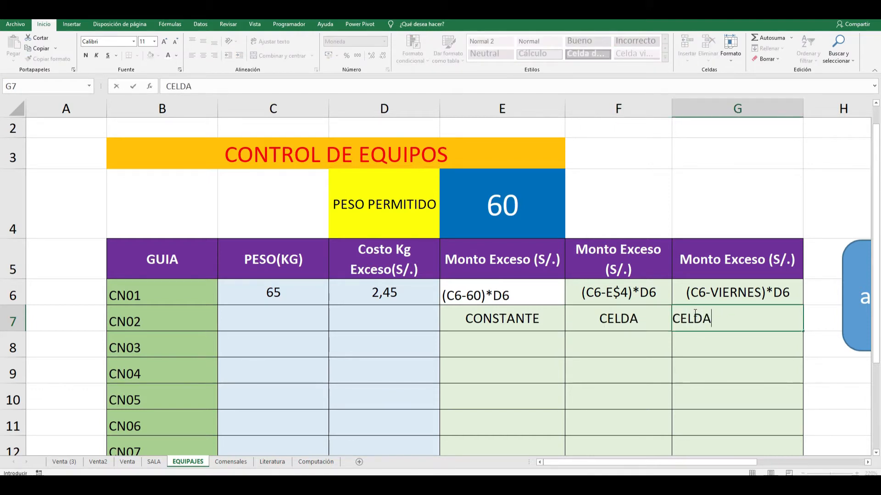
type("/NOMBRE")
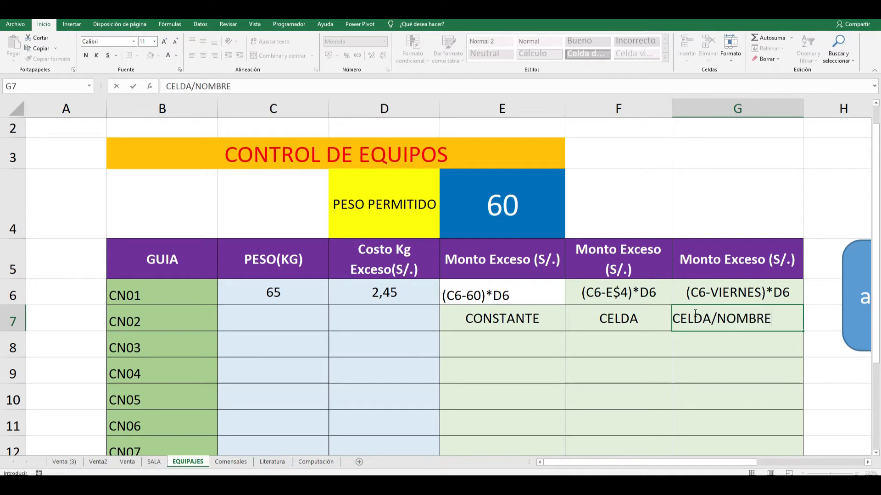
left_click(702, 358)
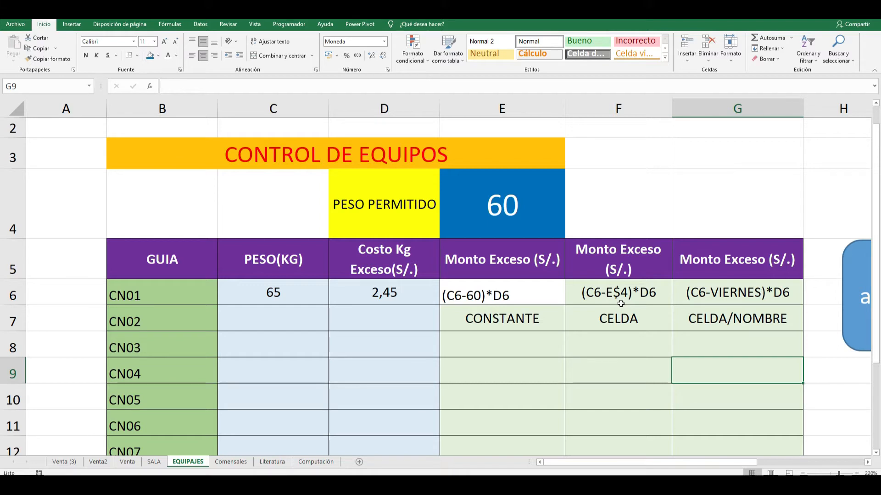
Restore the leading equals sign in E6, F6 and G6 so the three texts calculate as formulas again.
left_click(464, 296)
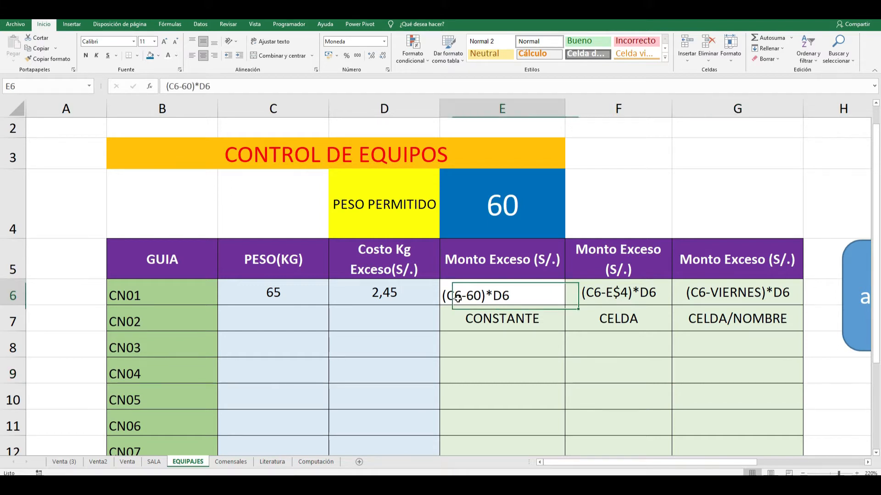
double_click(454, 296)
type("=")
key("Return")
left_click(575, 293)
double_click(574, 292)
type("=")
key("Return")
left_click(698, 288)
double_click(698, 288)
type("=")
key("Return")
Center the three Monto Exceso amounts in E6:G6 horizontally and vertically.
left_click_drag(548, 297, 725, 294)
left_click(203, 55)
left_click(205, 43)
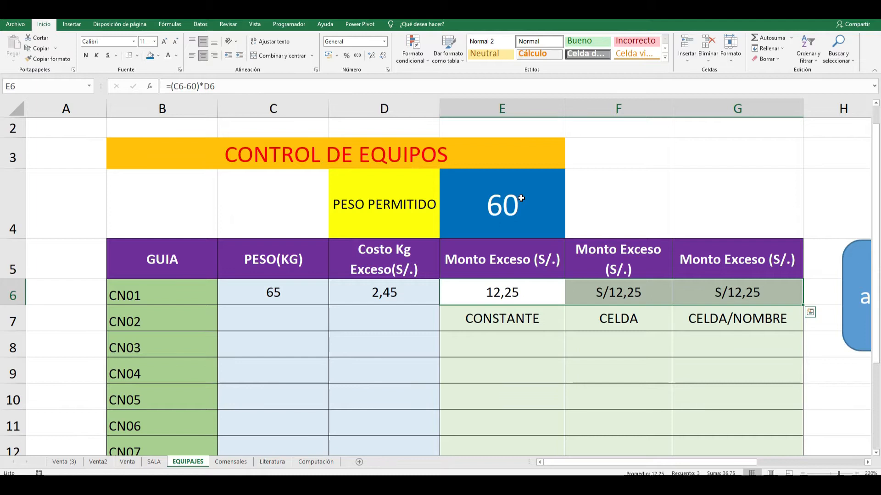
Set the CN01 weight in C6 to 60 to test the three formulas at the permitted limit.
scroll(432, 290, "down", 1)
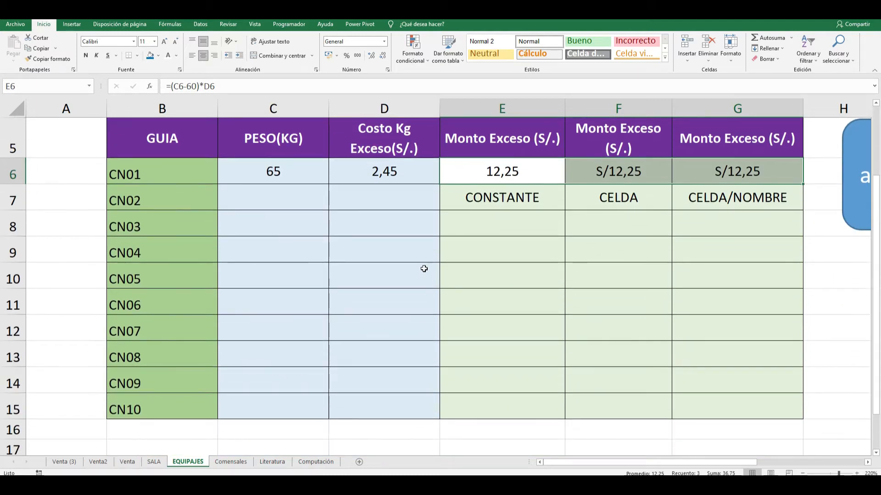
double_click(286, 174)
key("BackSpace")
type("0")
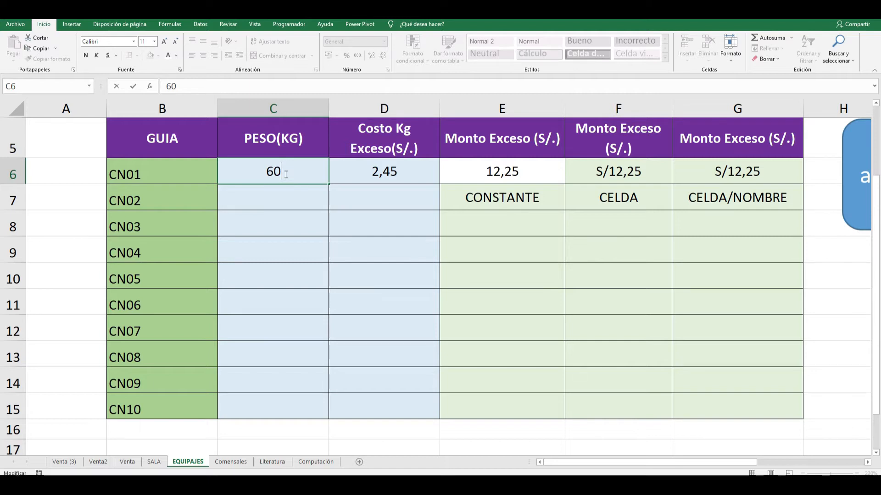
key("Return")
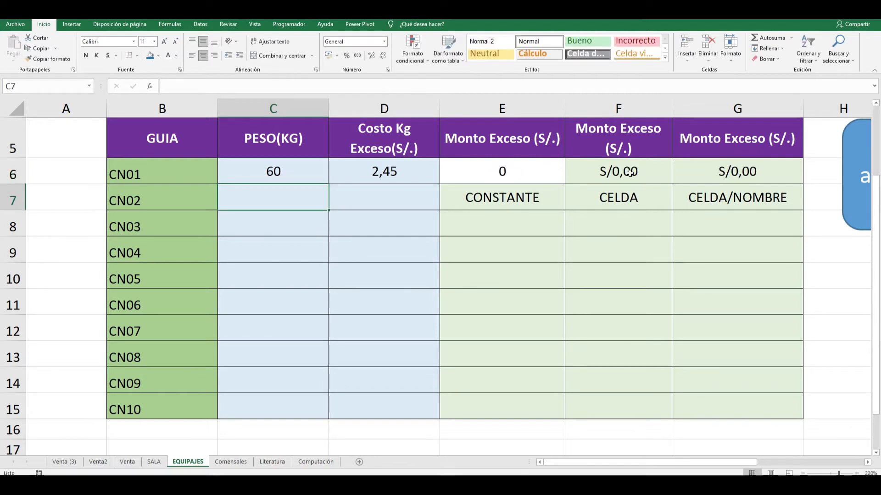
Set the CN01 weight in C6 to 30 to test the formulas below the permitted weight.
double_click(296, 168)
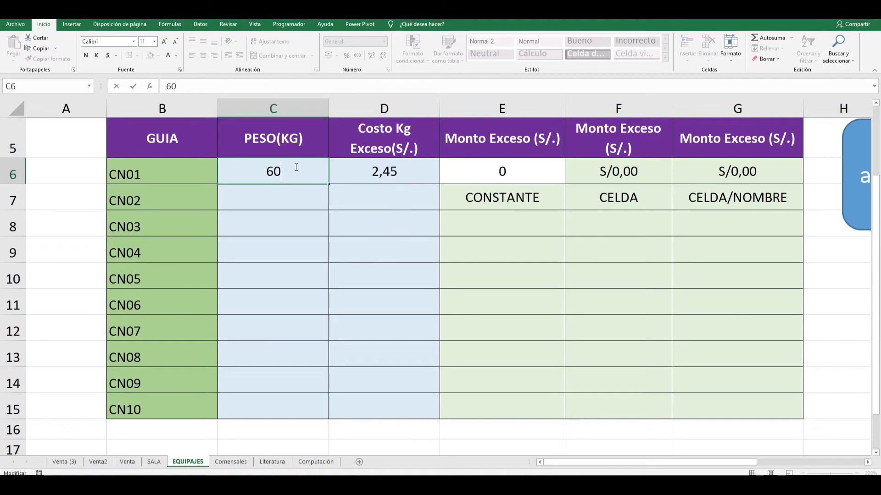
key("BackSpace")
key("BackSpace")
type("30")
key("Return")
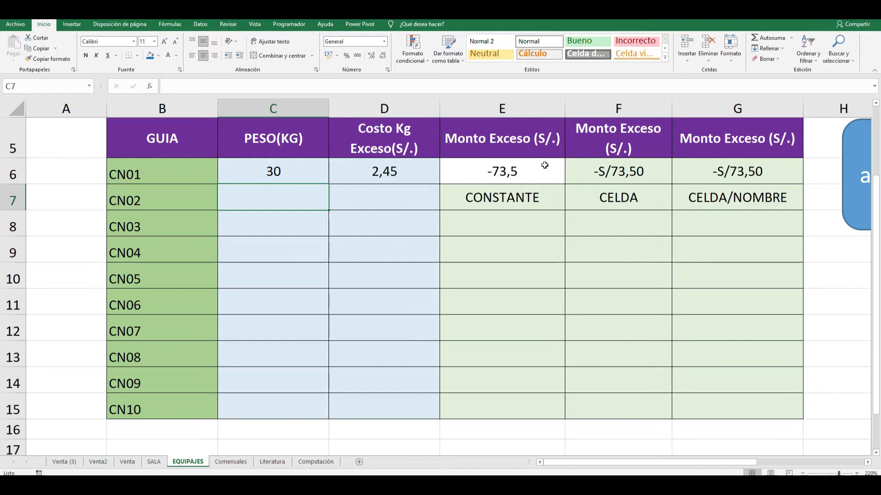
Compare the excess amount in E6 with the permitted weight cell and the equipment weight note below the table.
scroll(564, 210, "up", 1)
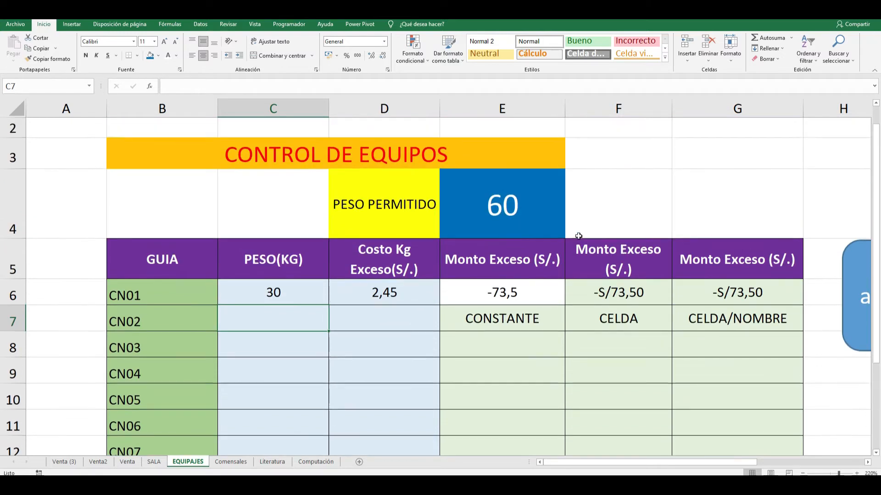
left_click(613, 222)
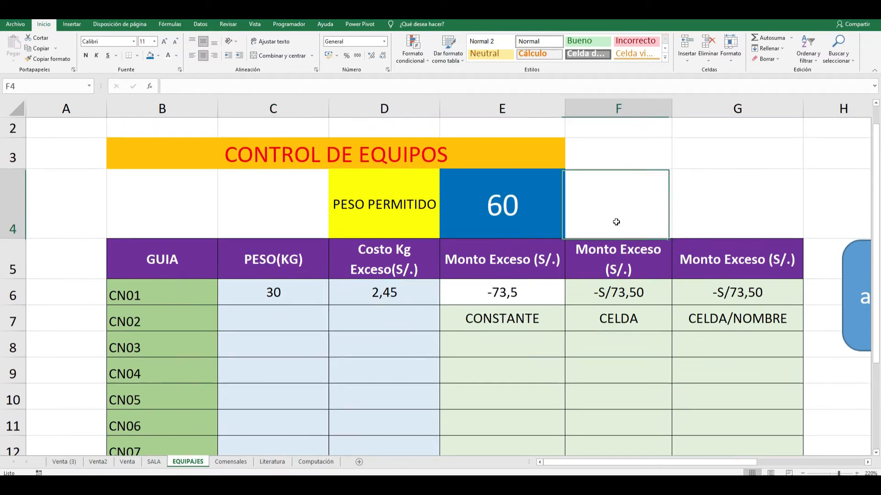
left_click(512, 288)
scroll(512, 292, "down", 1)
scroll(512, 291, "down", 1)
scroll(519, 278, "up", 1)
scroll(520, 278, "down", 2)
scroll(521, 276, "down", 2)
scroll(521, 277, "up", 3)
scroll(509, 277, "down", 3)
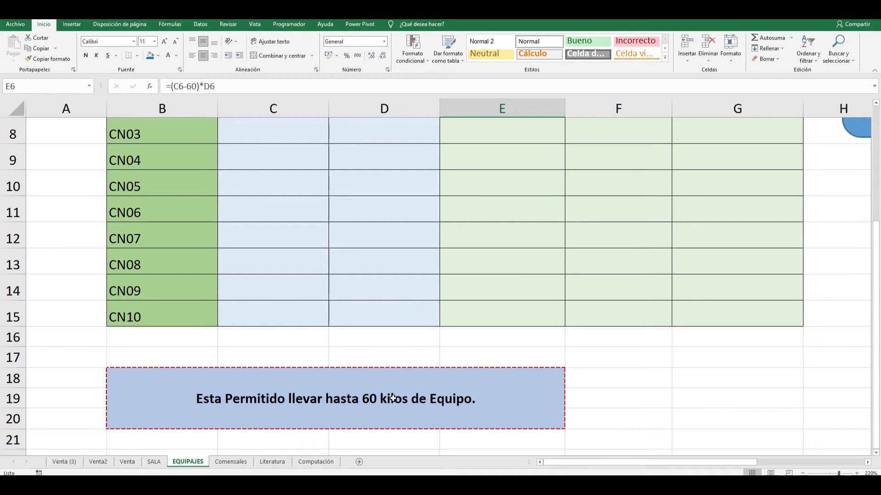
scroll(409, 397, "up", 3)
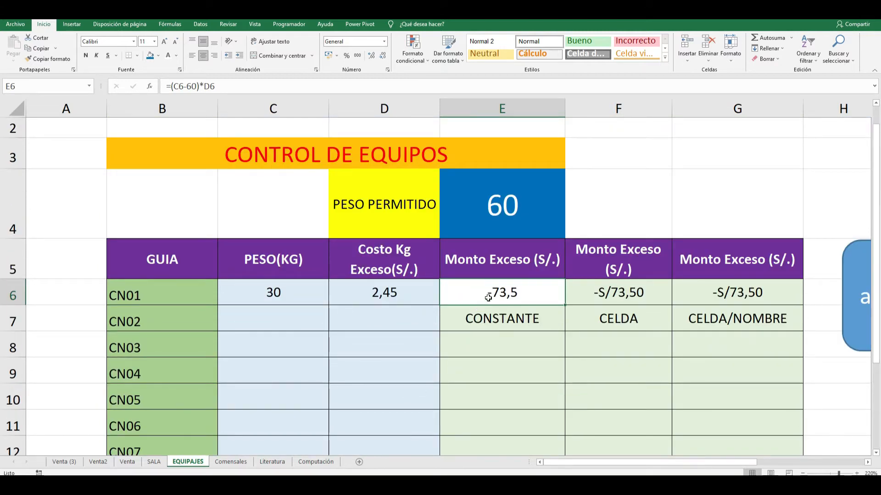
Apply all borders to the empty cells G17:G19 beside the permitted weight note.
scroll(488, 298, "down", 3)
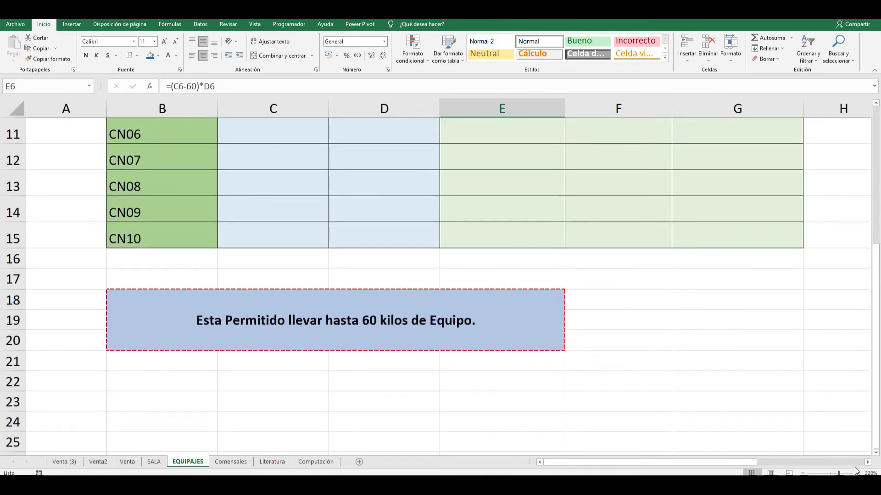
left_click(867, 462)
left_click_drag(640, 280, 647, 315)
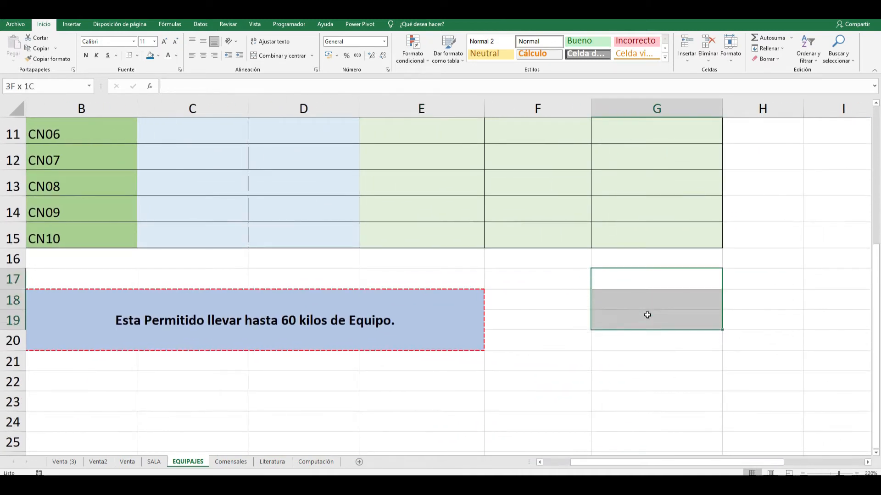
left_click(137, 55)
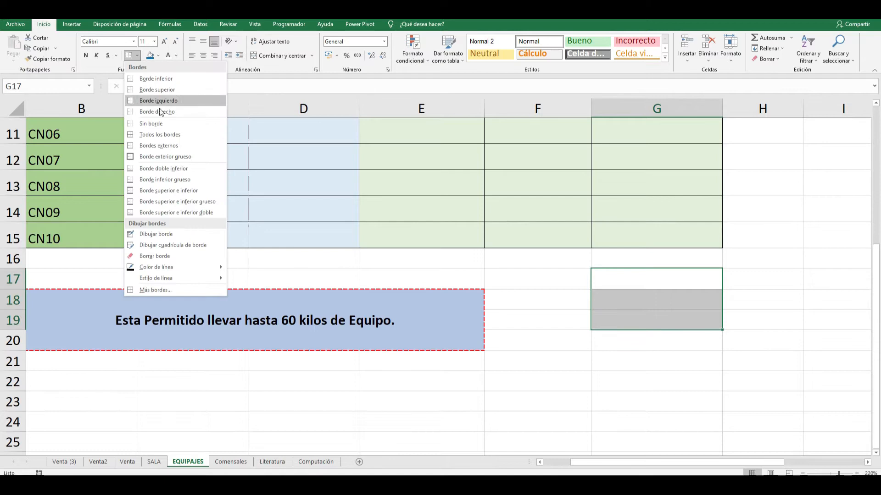
left_click(169, 134)
Enter LA CONDICION in G17, the first cell of the bordered block.
left_click(660, 281)
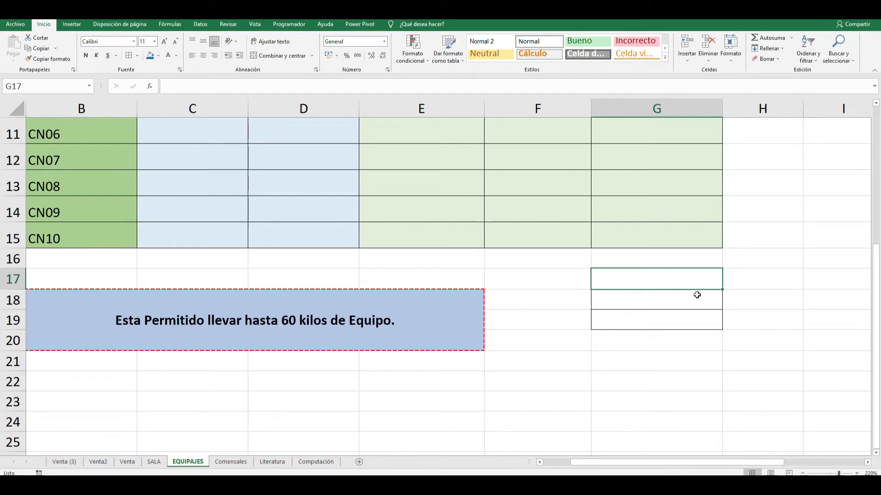
key("Down")
key("Down")
key("Up")
key("Up")
type("KA")
key("BackSpace")
key("BackSpace")
type("LA ")
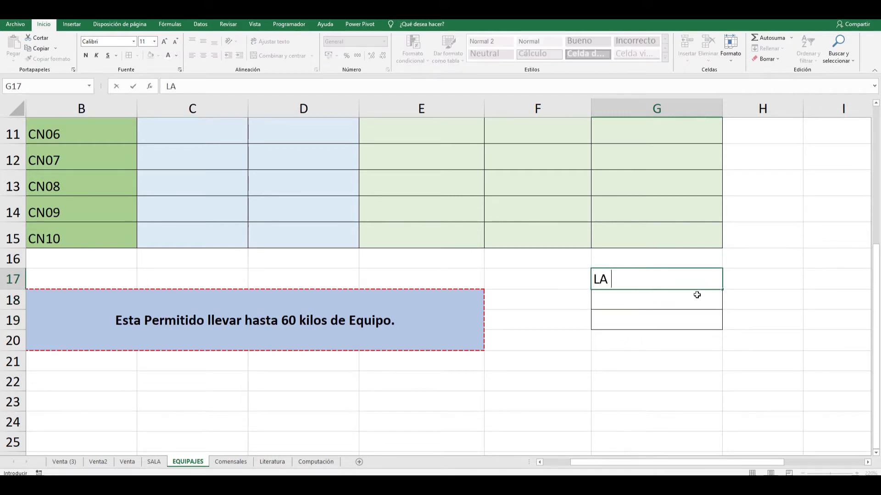
type("CONDICION")
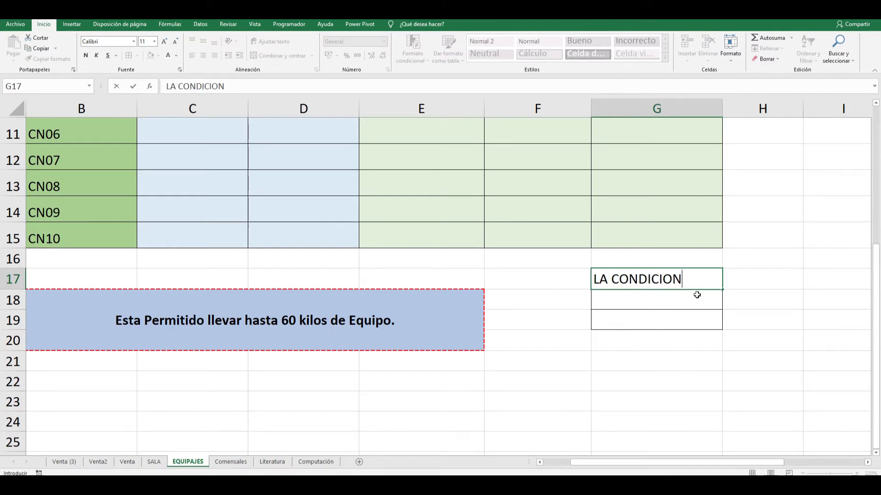
key("Return")
Enter SI SE CUMPLE in G18 and NO SE CUMPLE in G19.
type("SI S")
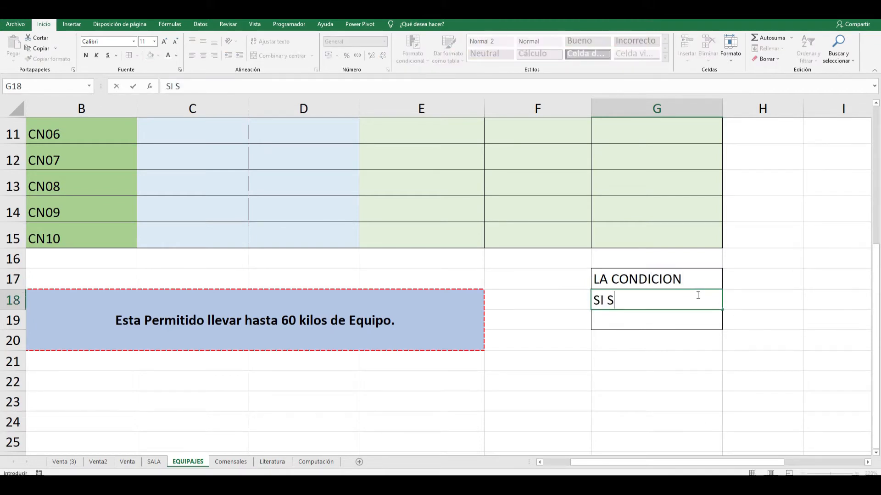
type("E CUMPLE")
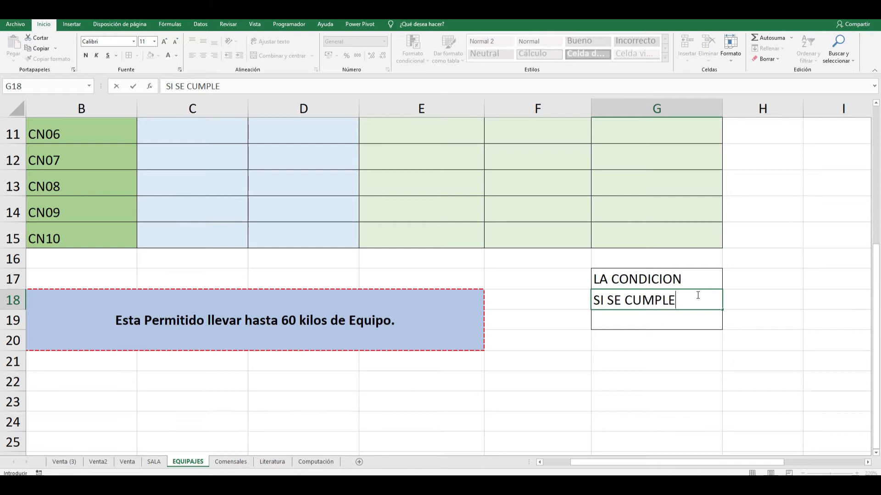
key("Return")
type("NO SE ")
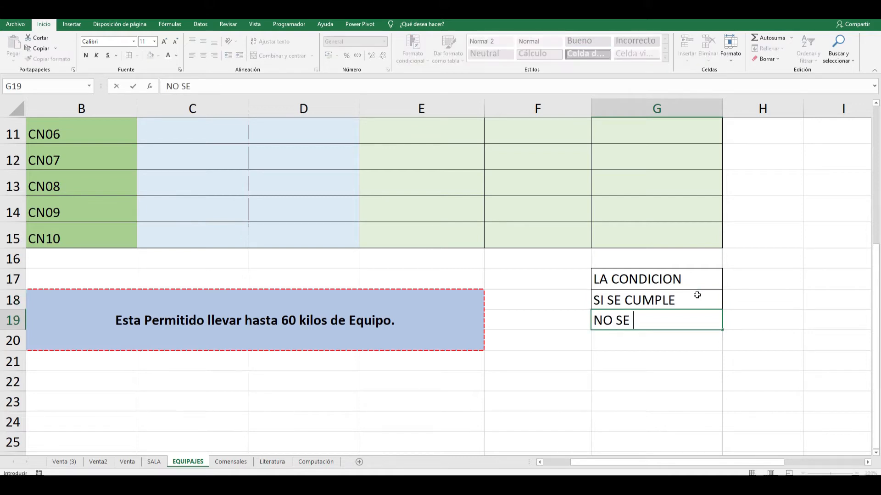
type("CUMPLE")
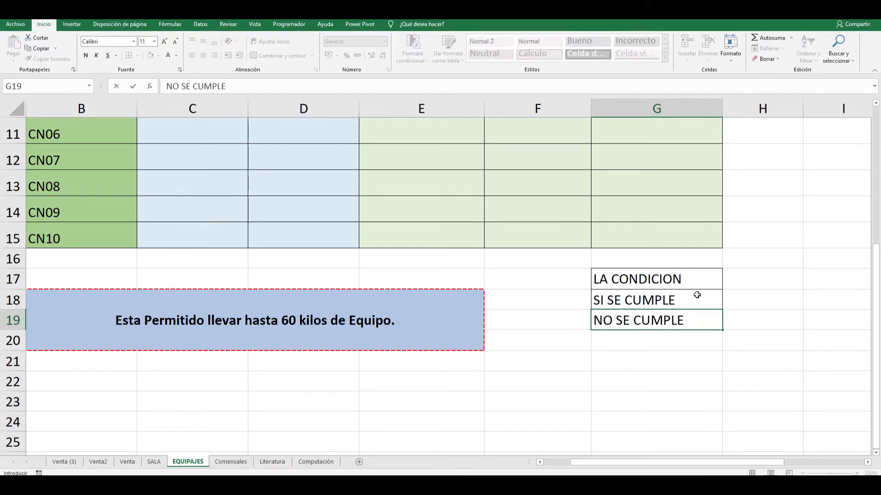
key("Return")
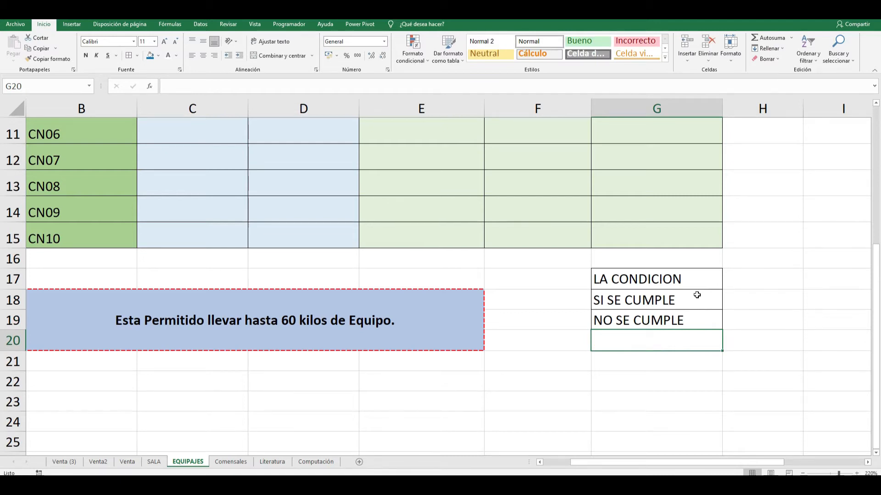
key("Up")
key("Up")
key("Up")
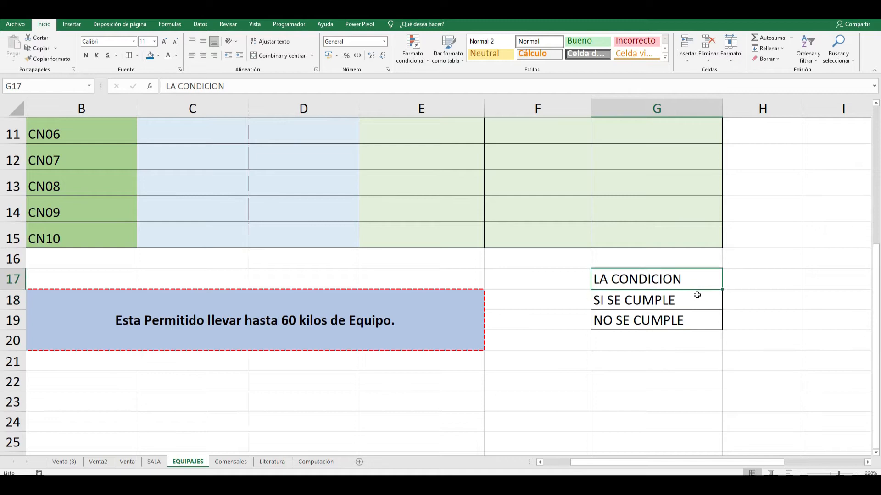
key("Down")
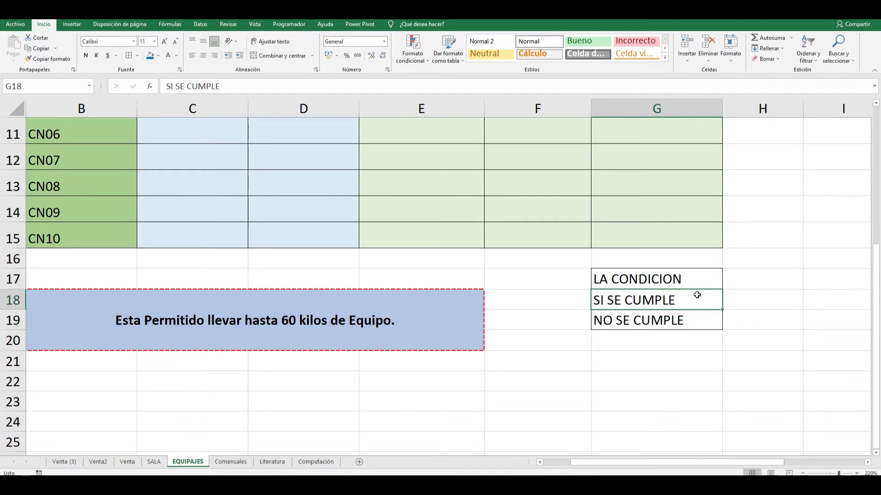
key("Down")
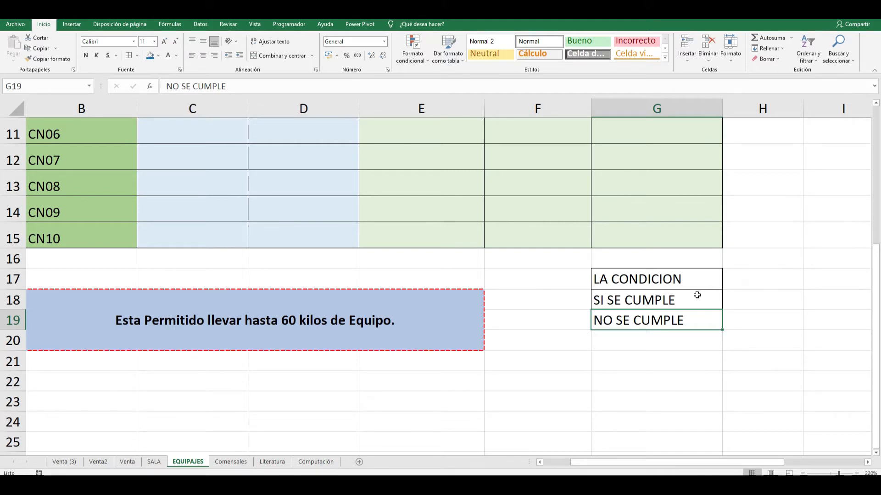
Center the condition labels in G17:G19 horizontally and vertically.
left_click_drag(671, 283, 672, 323)
left_click(203, 55)
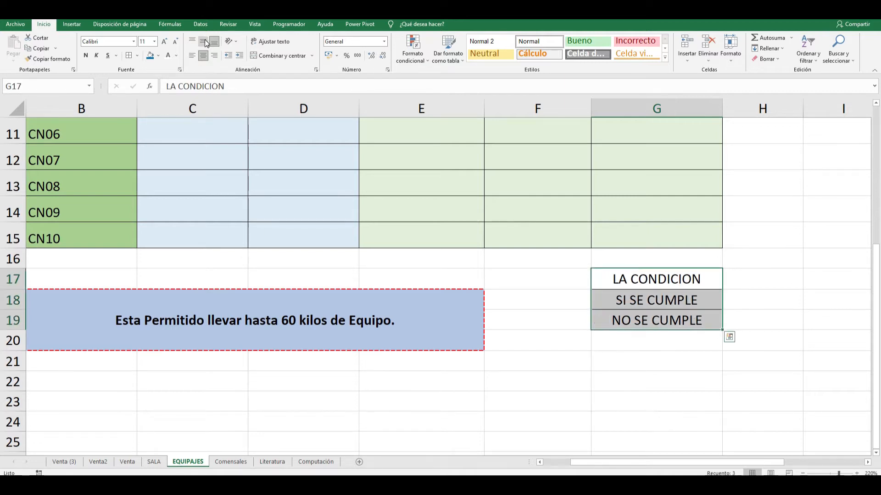
left_click(668, 280)
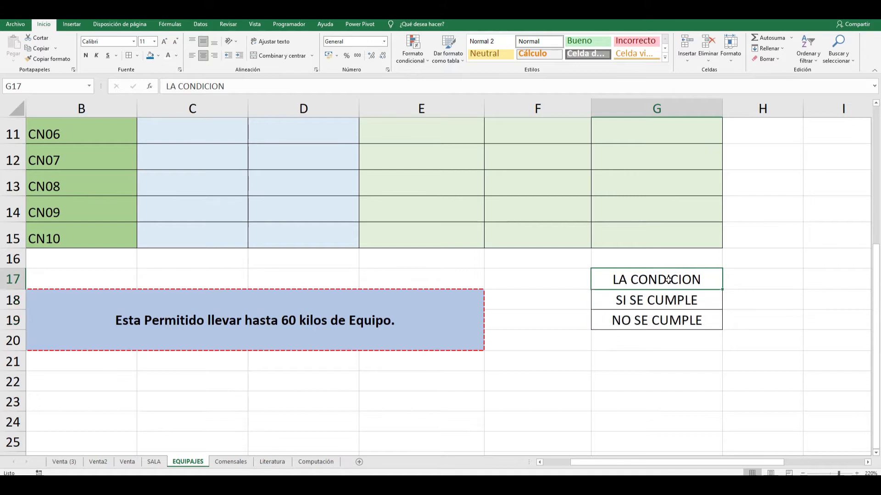
left_click(679, 301)
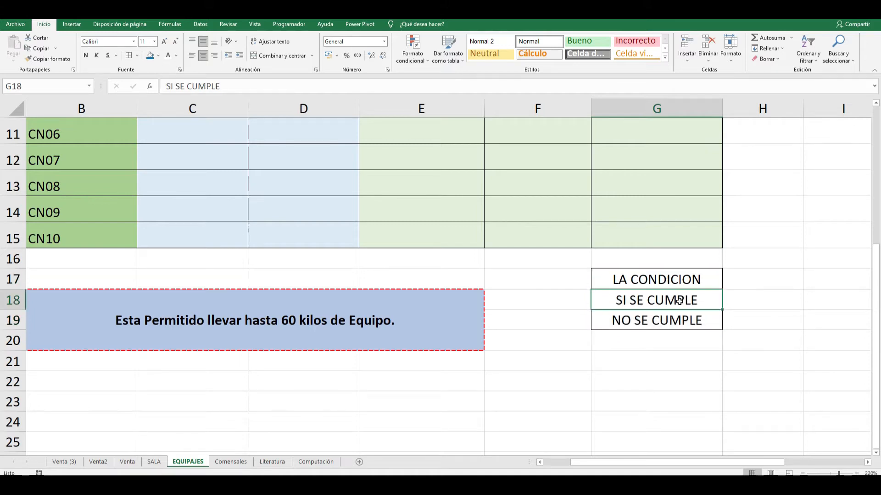
Hide columns F and G, leaving only the Monto Exceso column that uses the constant 60.
left_click(684, 318)
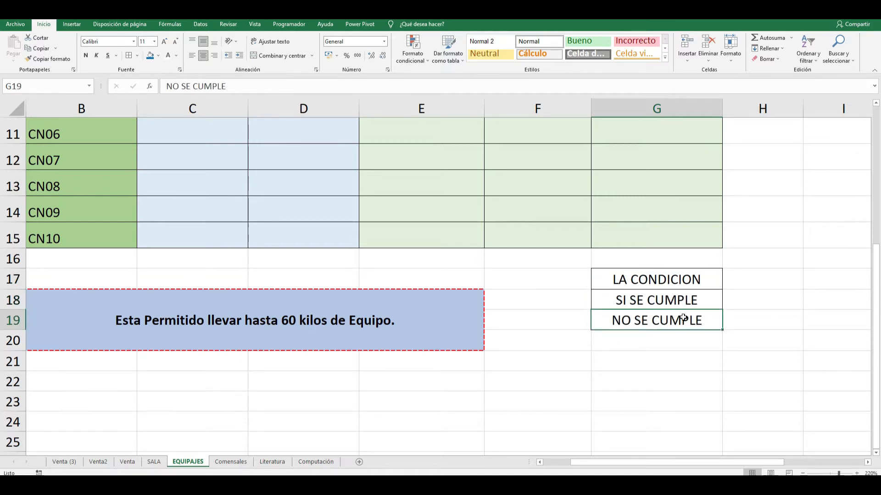
scroll(684, 317, "up", 2)
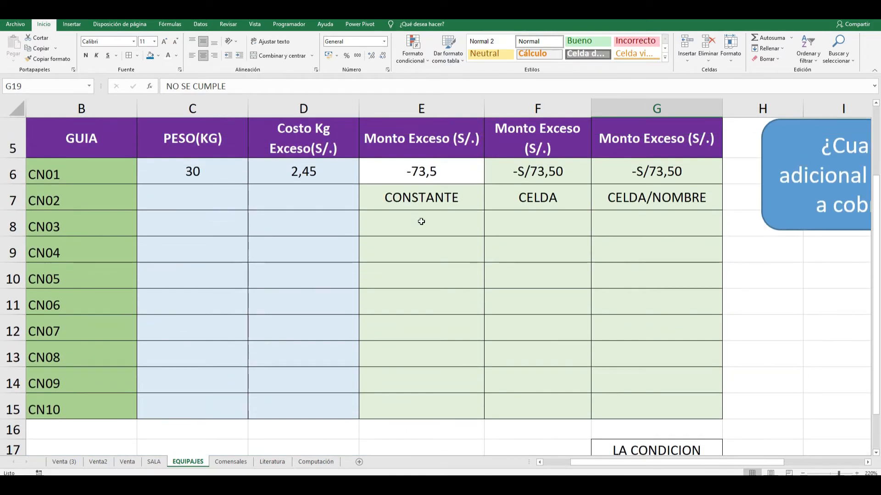
left_click(369, 181)
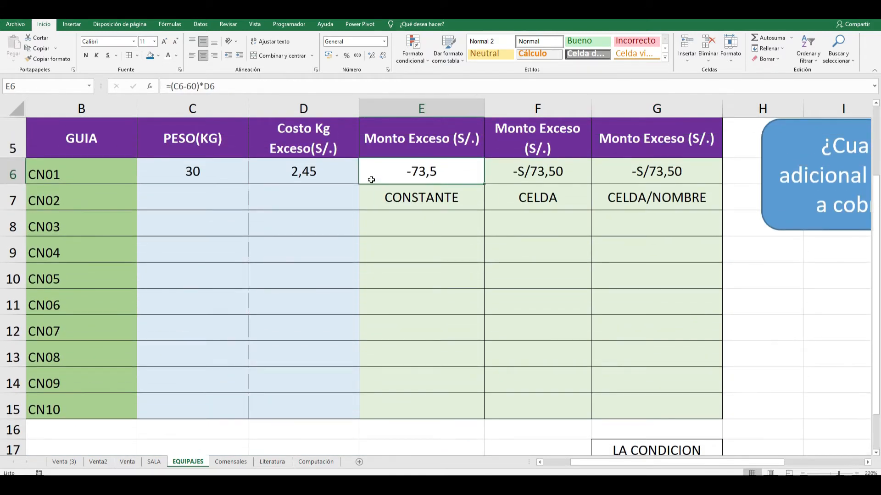
left_click_drag(536, 141, 583, 249)
left_click(562, 110)
left_click_drag(562, 110, 610, 110)
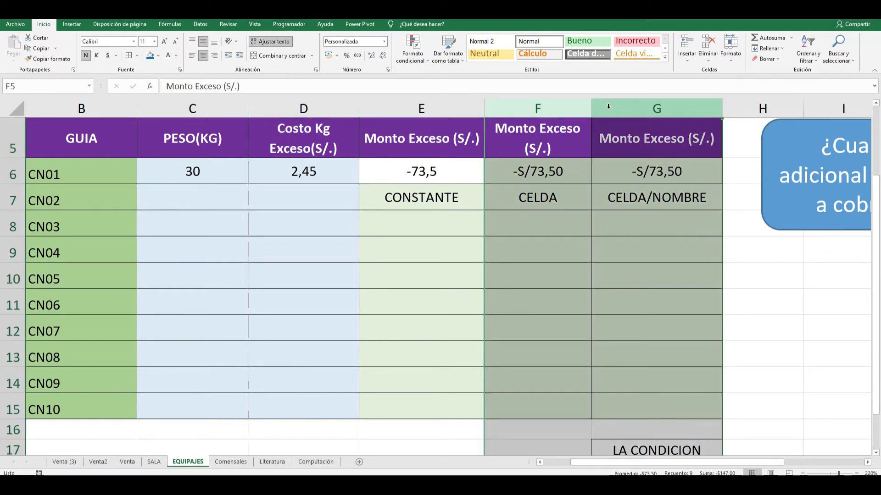
right_click(610, 110)
left_click(638, 228)
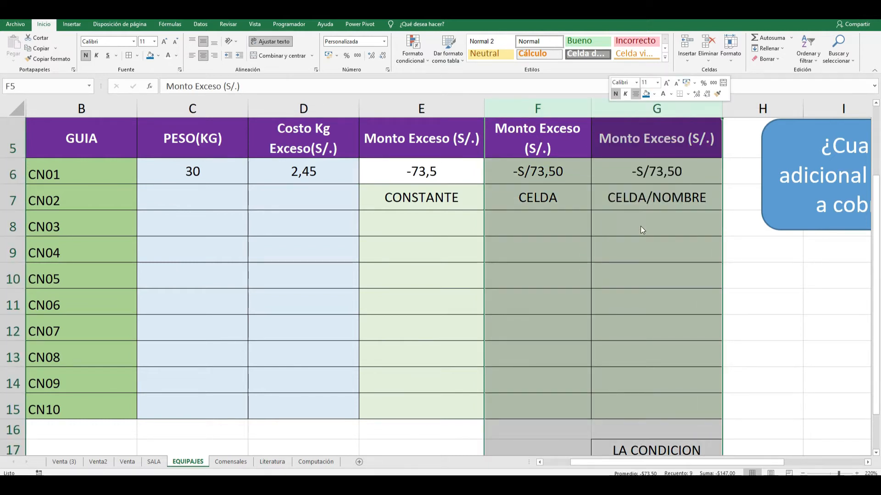
left_click(461, 226)
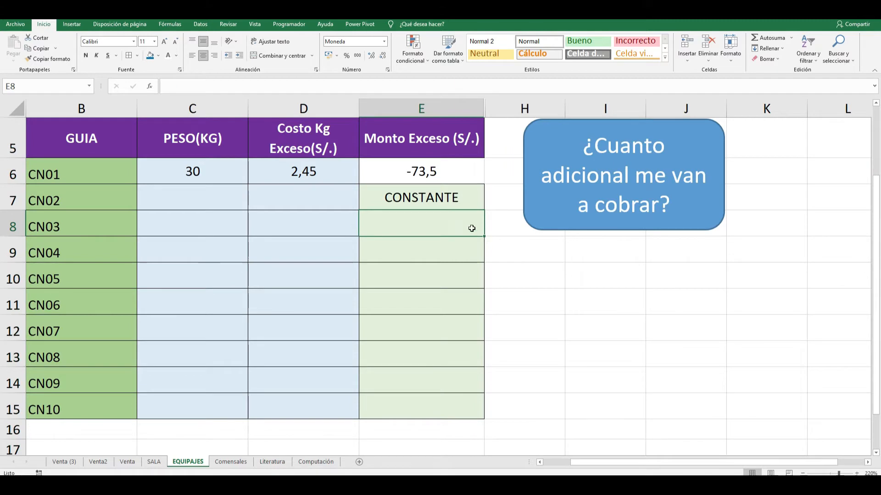
Clear the existing excess formula from E6.
left_click(540, 461)
left_click(525, 174)
double_click(526, 177)
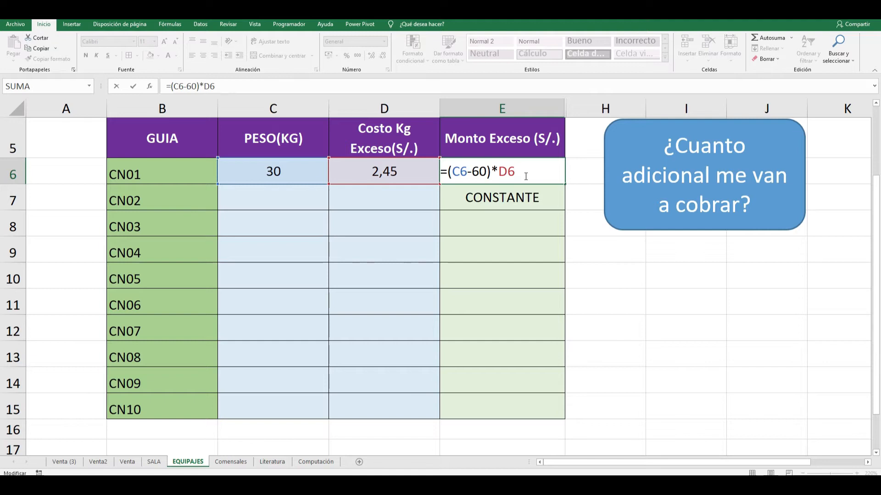
left_click_drag(526, 175, 440, 169)
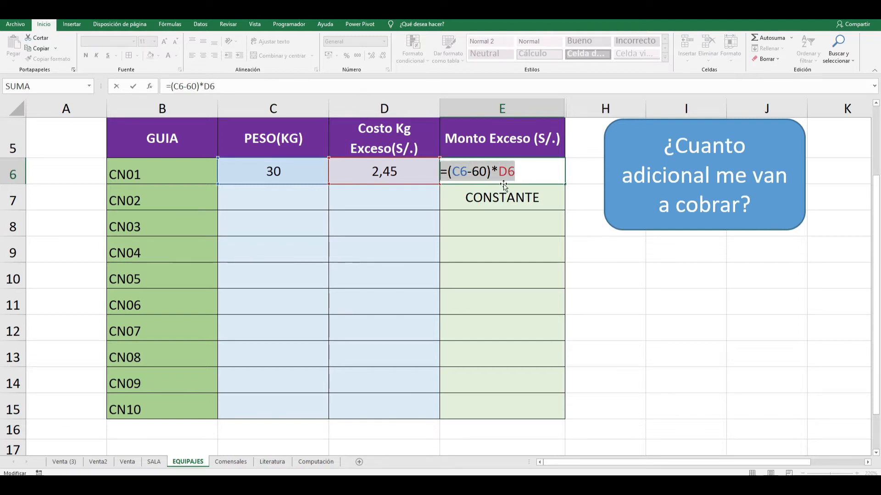
key("Escape")
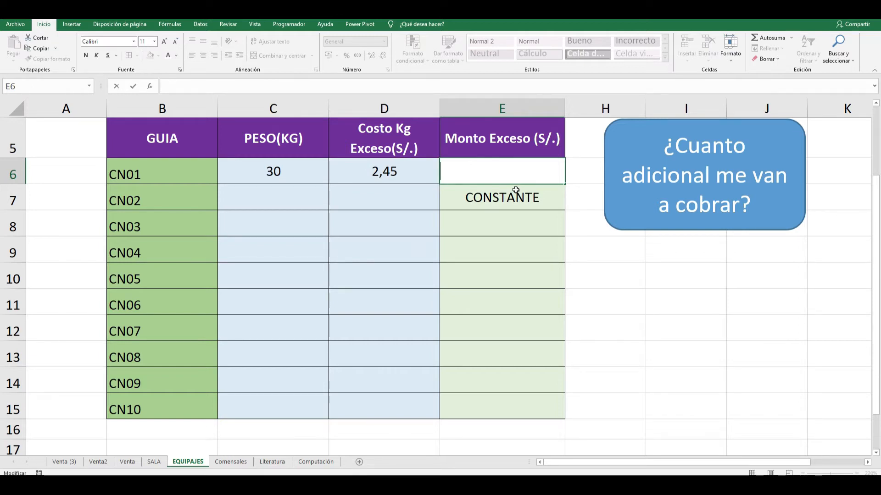
left_click(546, 224)
left_click(524, 174)
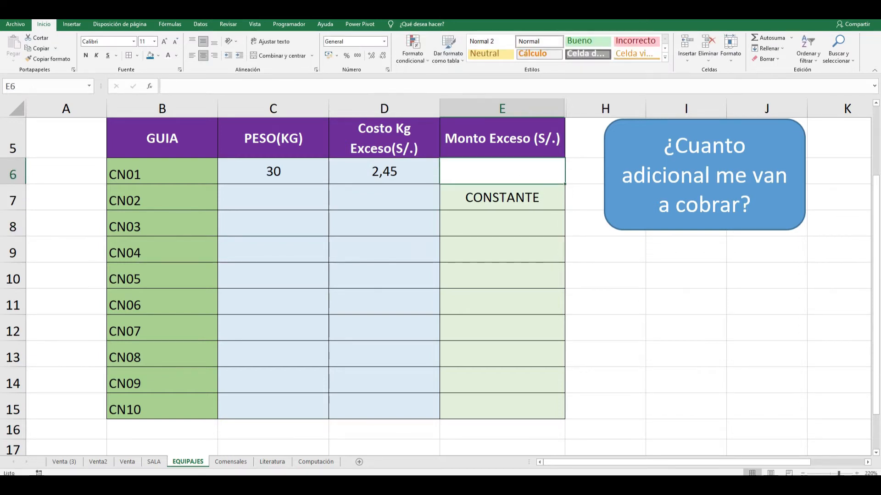
Begin an SI formula in E6 with the logical test C6>=60, ready for the value-if-true argument.
left_click(846, 473)
scroll(834, 447, "up", 1)
left_click(869, 462)
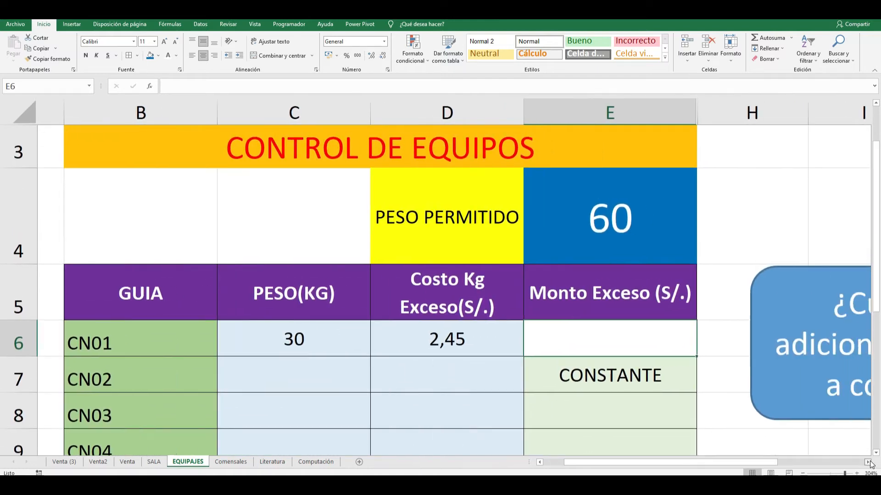
scroll(615, 314, "down", 1)
double_click(596, 299)
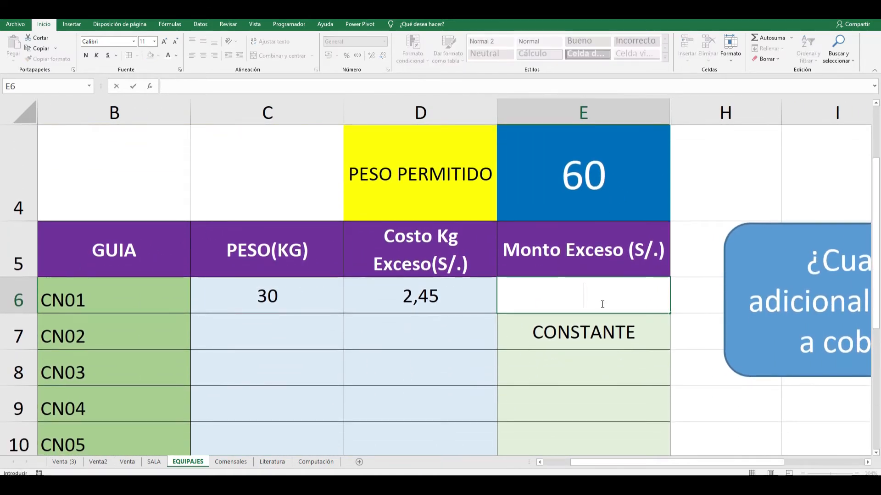
type("=SI")
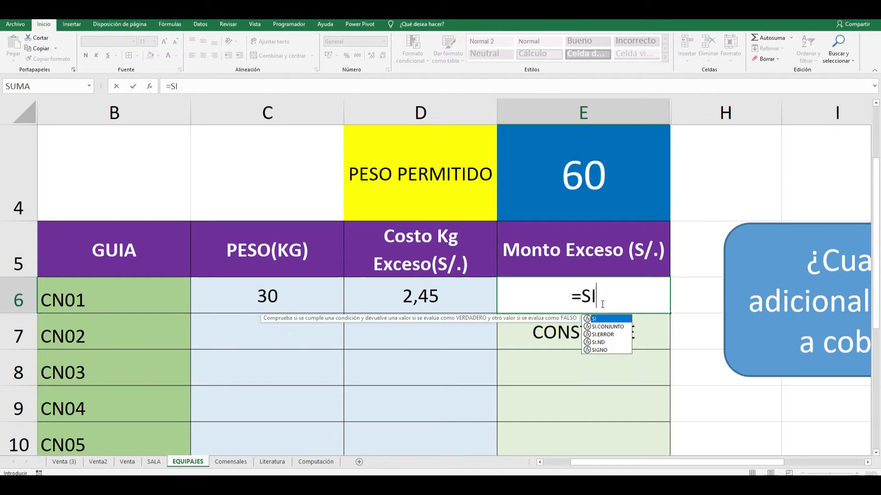
type("(")
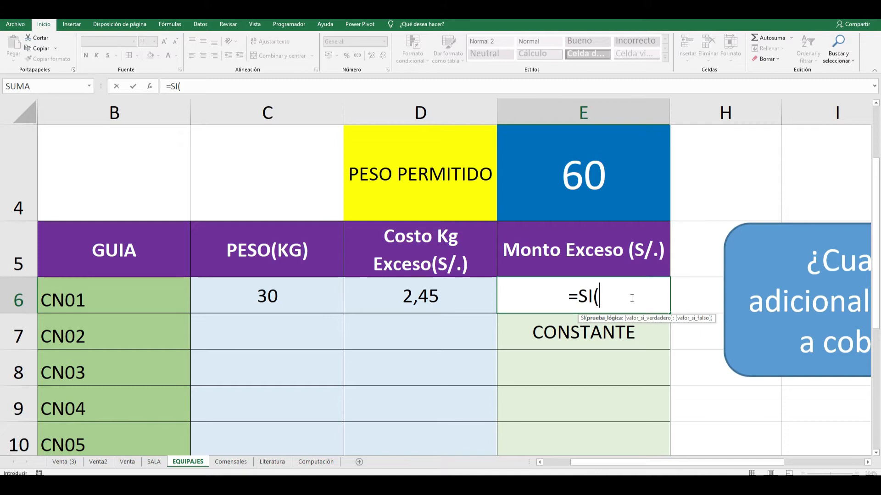
left_click(279, 294)
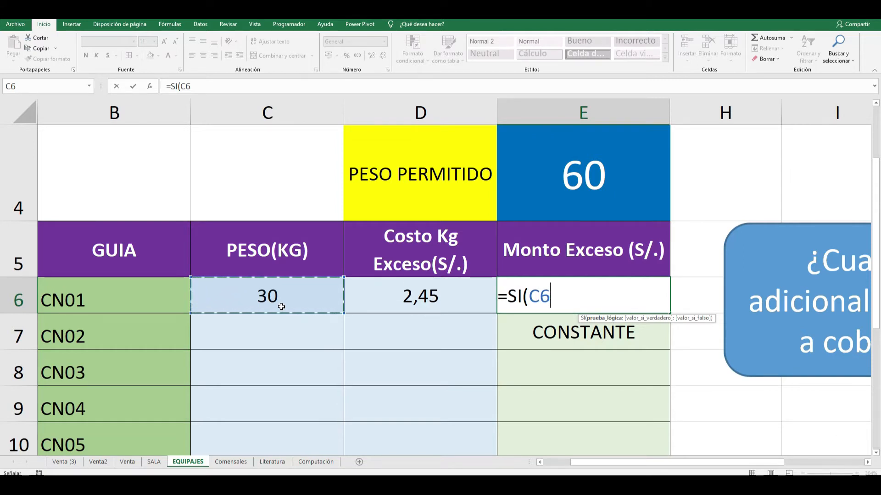
type(">")
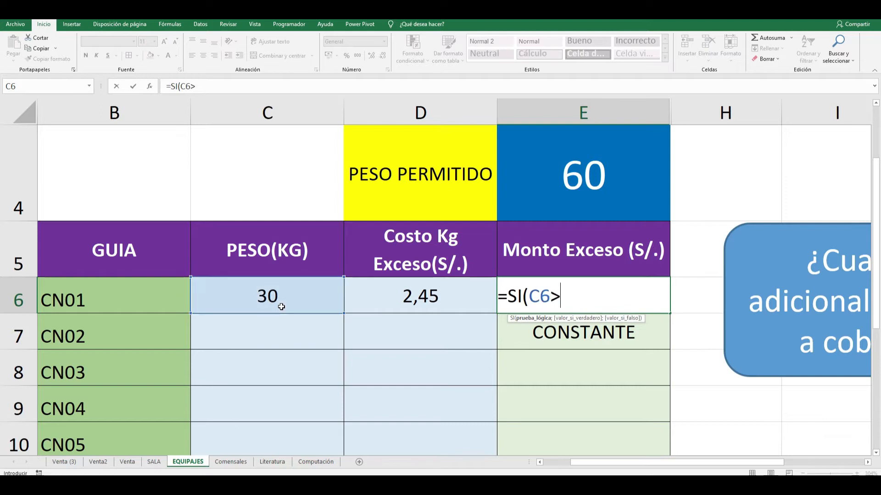
type("=60")
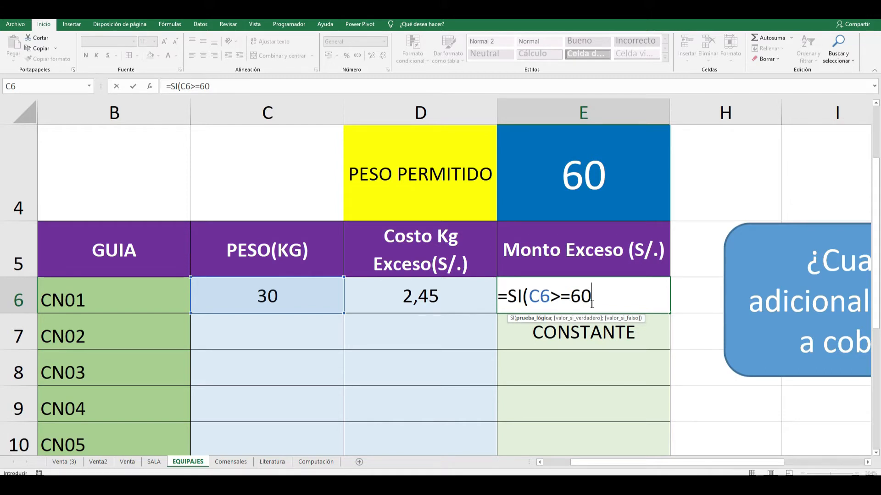
type(";")
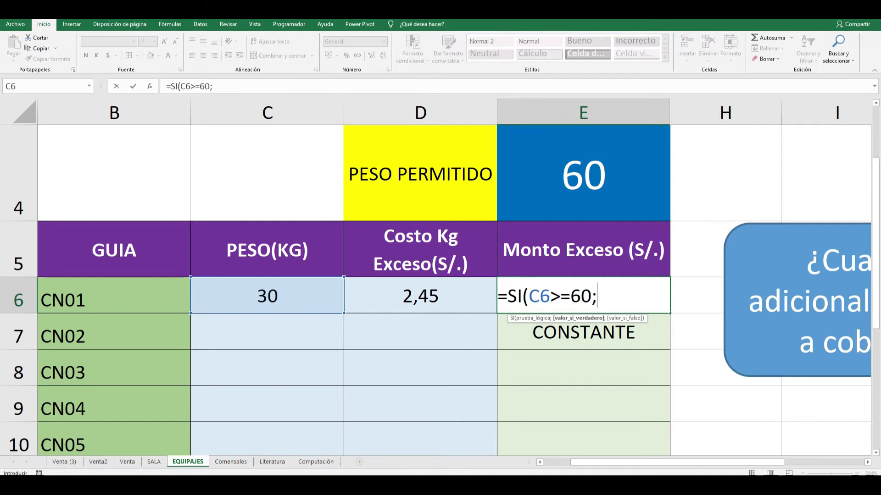
Open the Lupa magnifier to enlarge the formula's argument hint, and return to editing the formula in E6.
left_click(41, 485)
type("lupa")
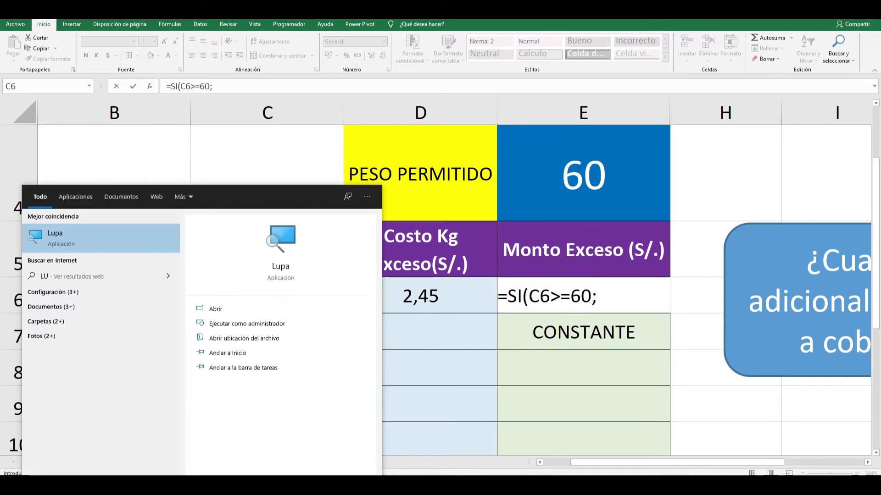
left_click(55, 237)
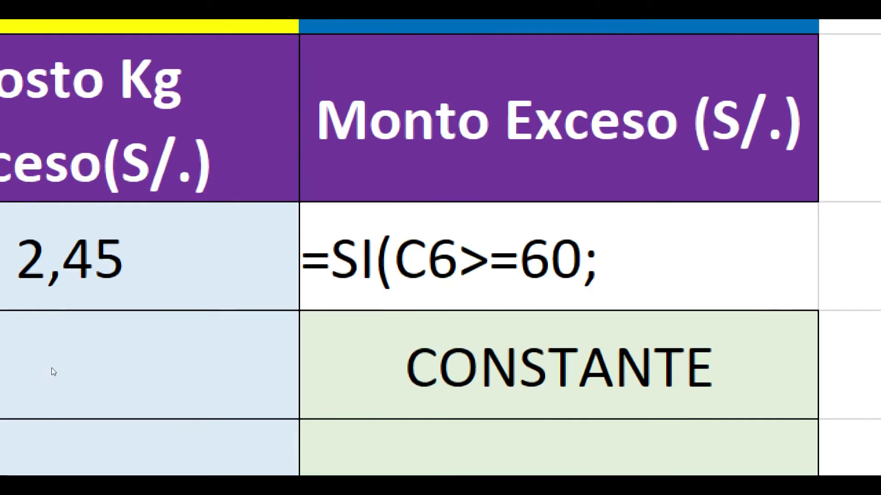
left_click(615, 247)
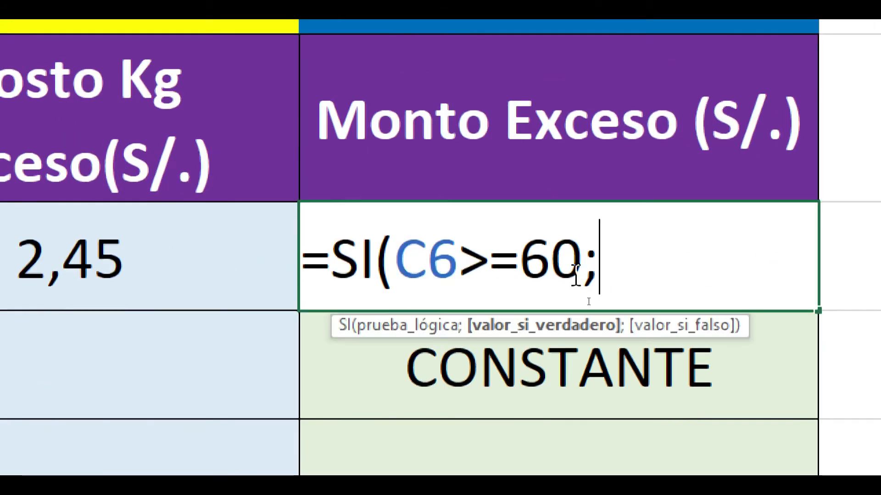
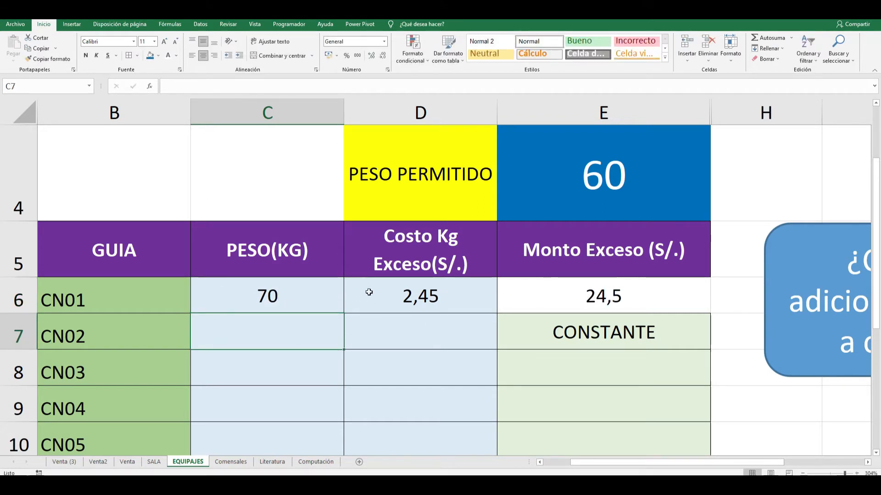
Set the CN01 weight in C6 to 100 to test the SI formula above the limit.
left_click(298, 297)
double_click(298, 297)
left_click_drag(299, 297, 135, 298)
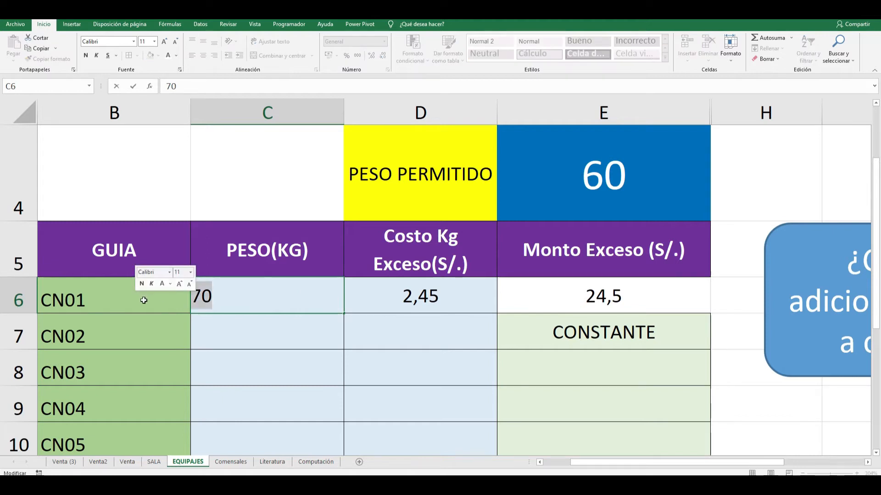
type("100")
key("Return")
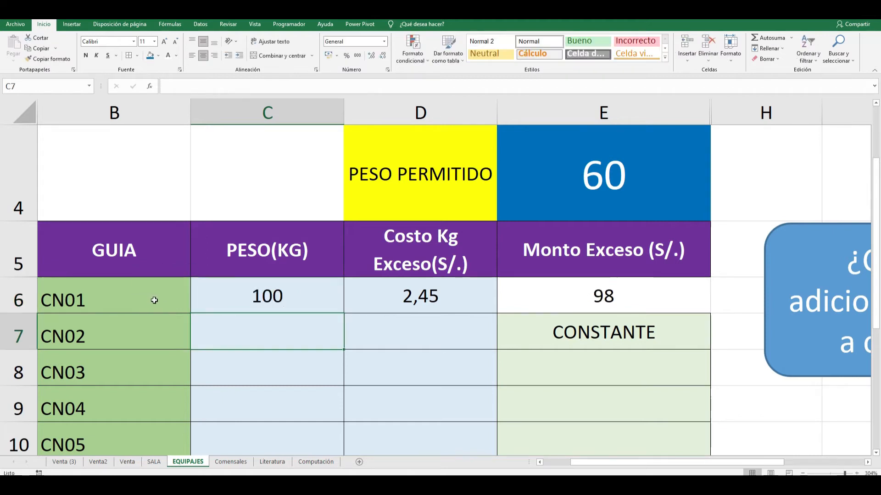
Set the CN01 weight in C6 to 60 to test the formula exactly at the permitted limit.
double_click(298, 296)
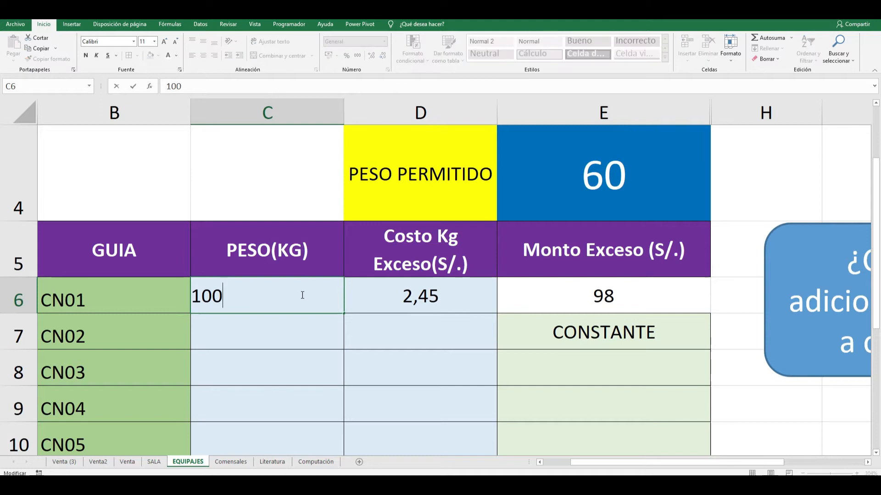
left_click_drag(301, 295, 115, 289)
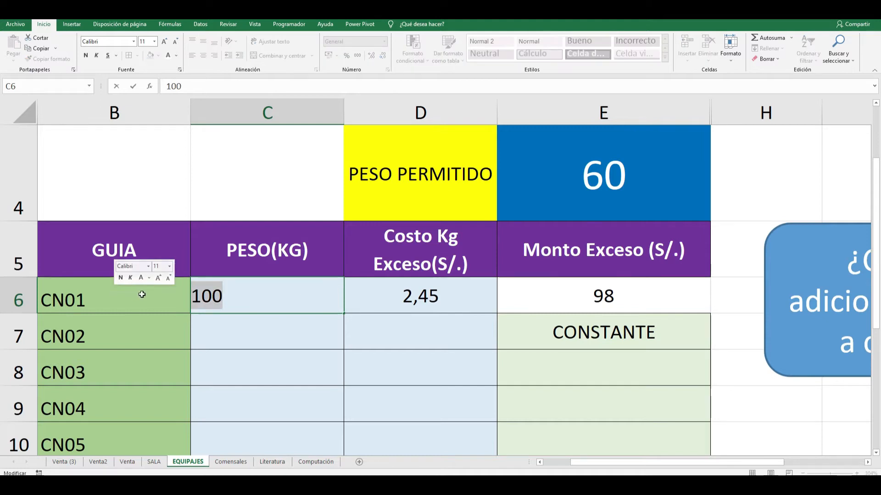
type("60")
key("ctrl+Return")
key("Return")
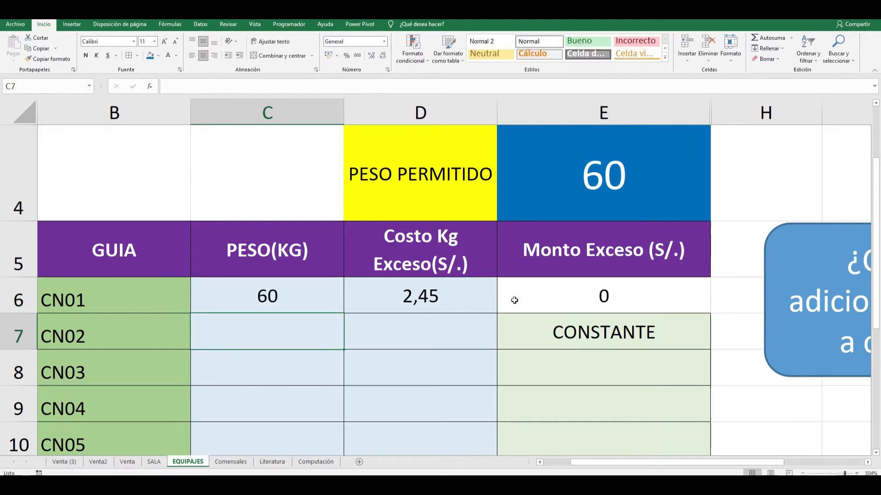
Replace the CN01 weight in C6 with 59 to test the formula just under the limit.
double_click(314, 303)
key("BackSpace")
key("BackSpace")
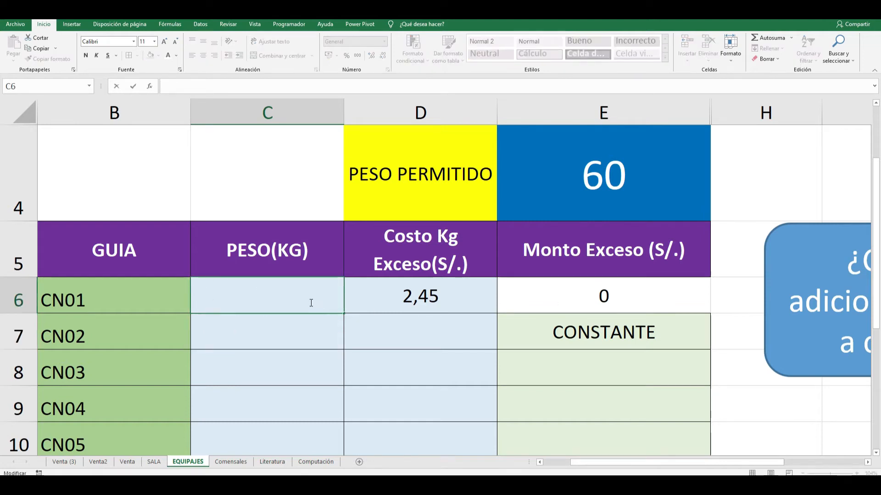
type("59")
key("Return")
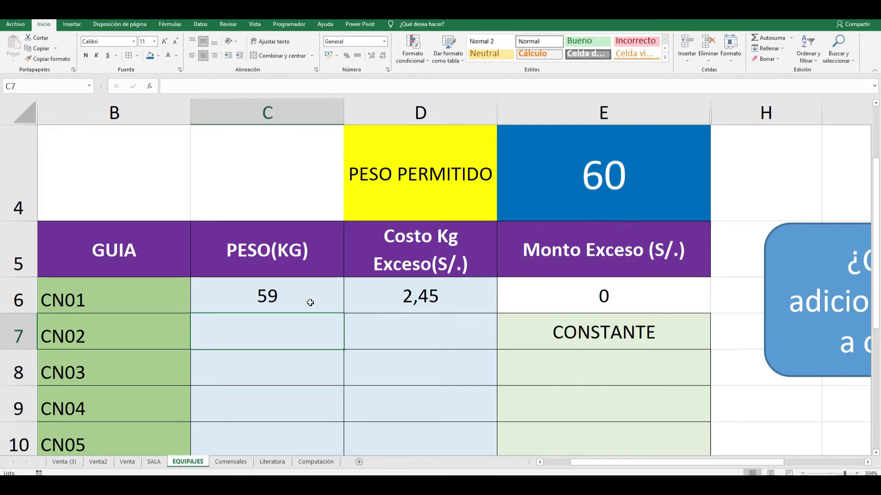
Set the CN01 weight in C6 to 10 to test the formula far below the limit.
left_click(310, 302)
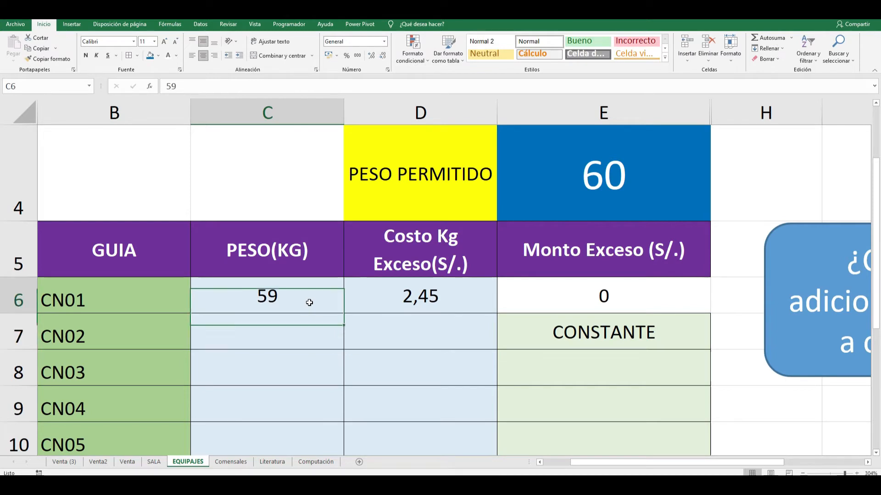
double_click(301, 301)
left_click_drag(301, 300, 118, 299)
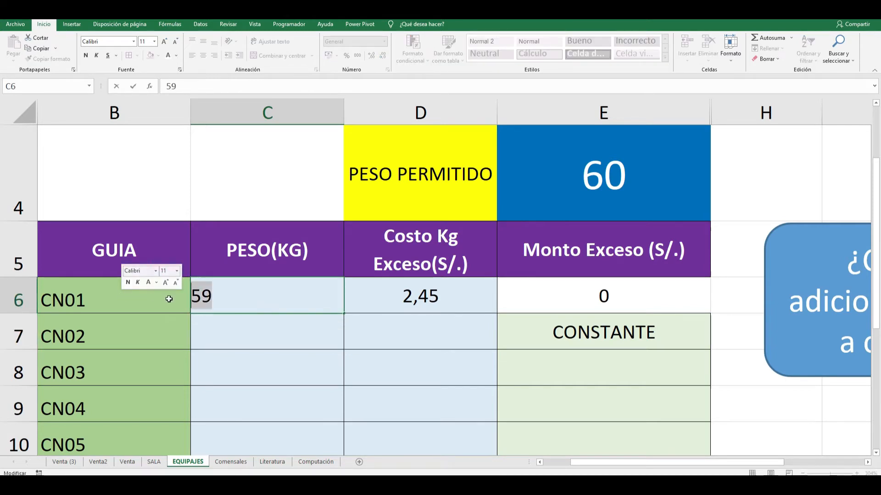
type("10")
key("Return")
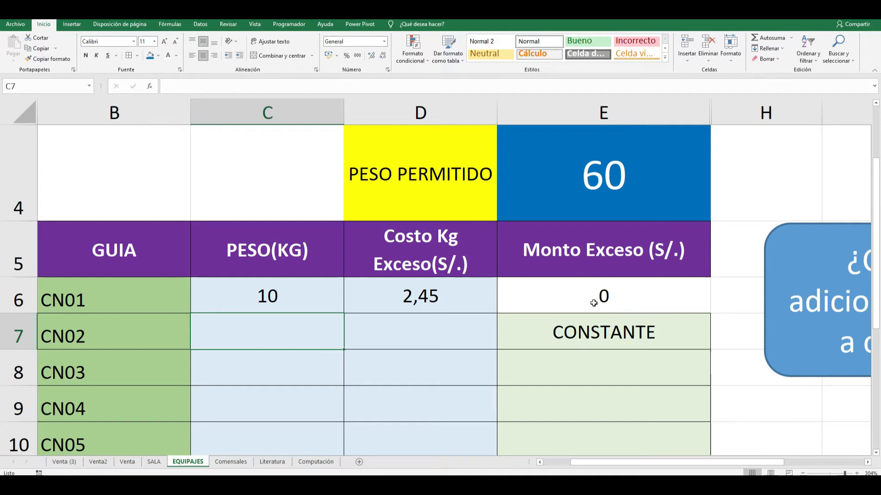
Select the SI formula cell E6 and widen column E under Monto Exceso (S/.).
scroll(596, 299, "down", 2)
left_click_drag(844, 473, 834, 473)
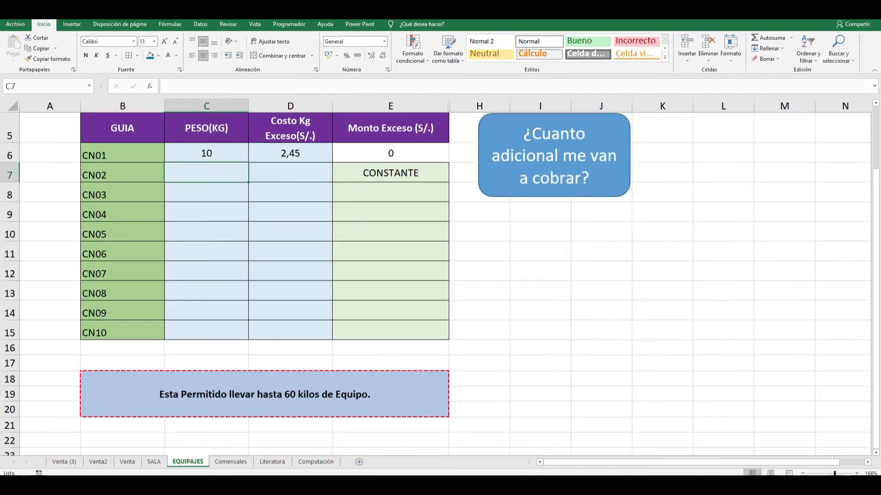
left_click(414, 158)
left_click_drag(835, 473, 838, 474)
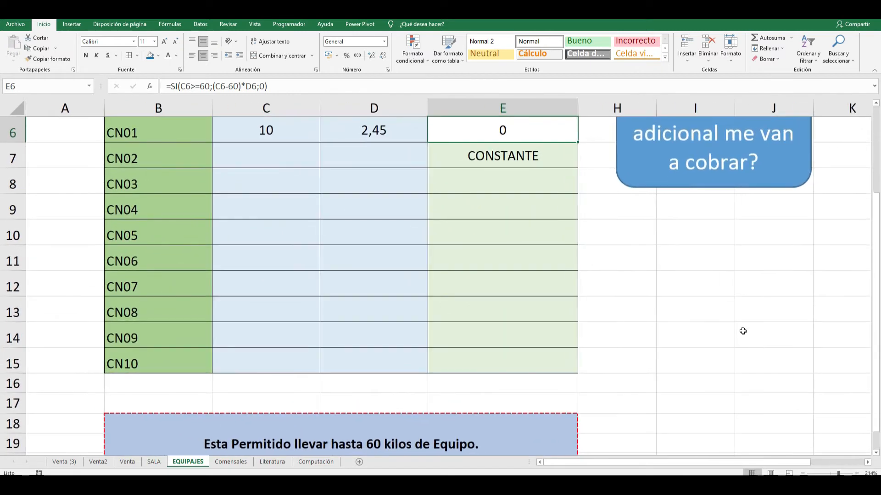
scroll(744, 331, "up", 1)
left_click_drag(577, 113, 678, 113)
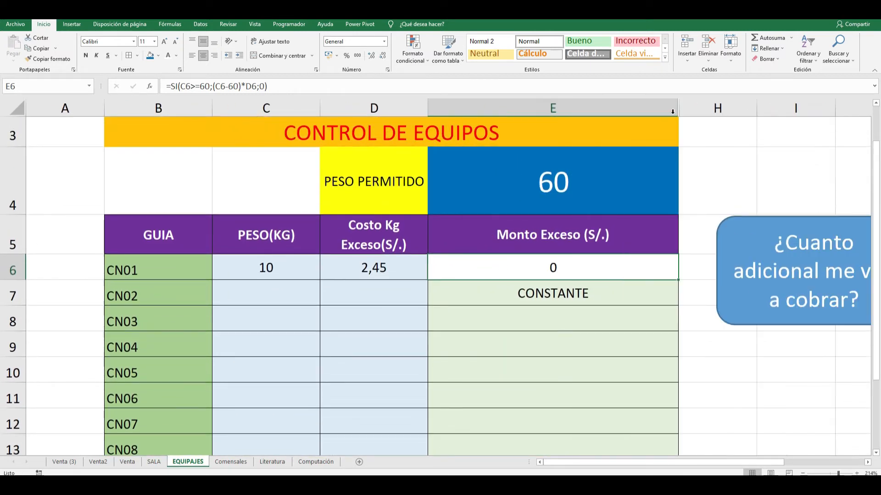
Replace the 0 returned for the false case of the SI formula in E6 with the text "NO HAY EXCESO".
double_click(597, 269)
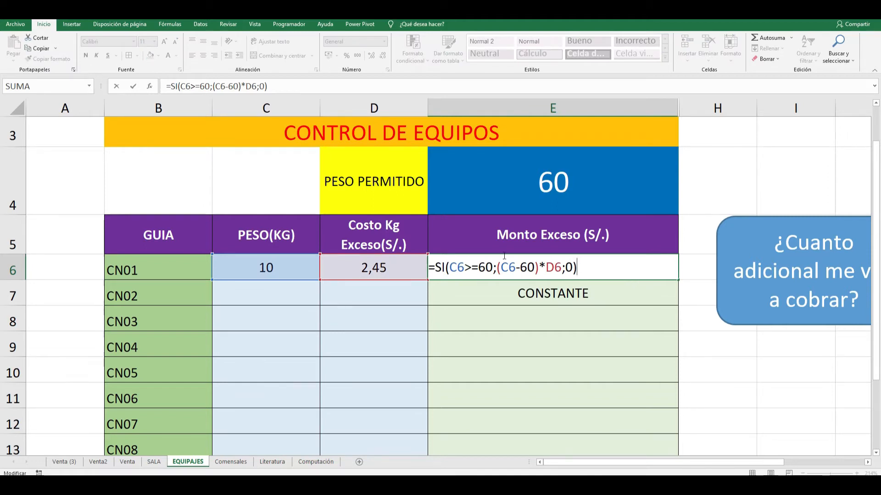
left_click_drag(449, 268, 493, 269)
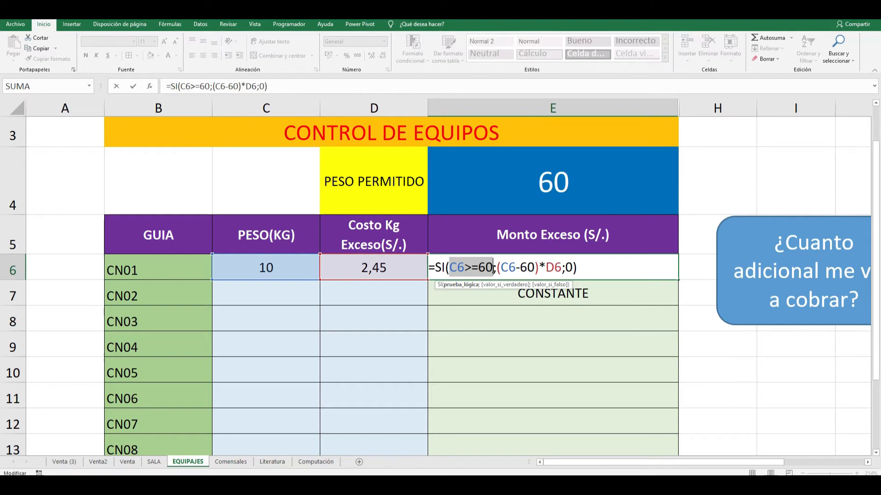
left_click_drag(497, 267, 562, 268)
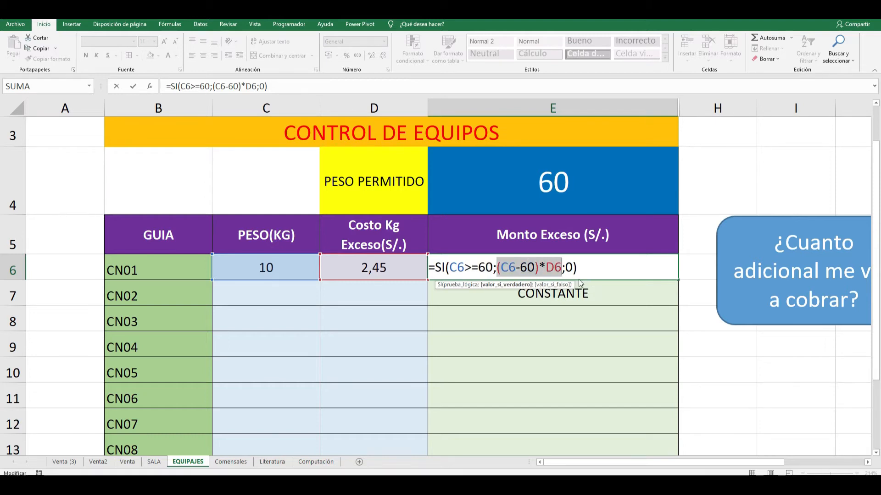
left_click_drag(565, 267, 572, 266)
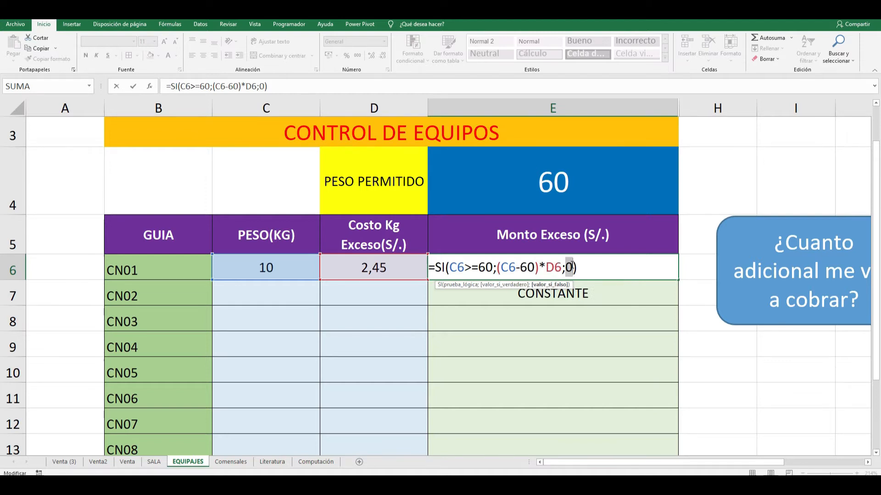
left_click(573, 266)
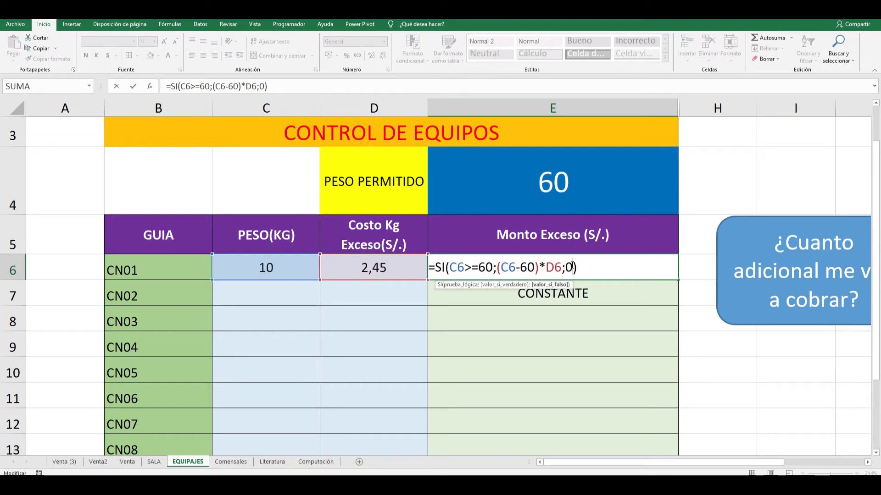
double_click(570, 266)
left_click(577, 267)
key("BackSpace")
type("\"N")
key("BackSpace")
type("NO ")
type("HAY EXCE")
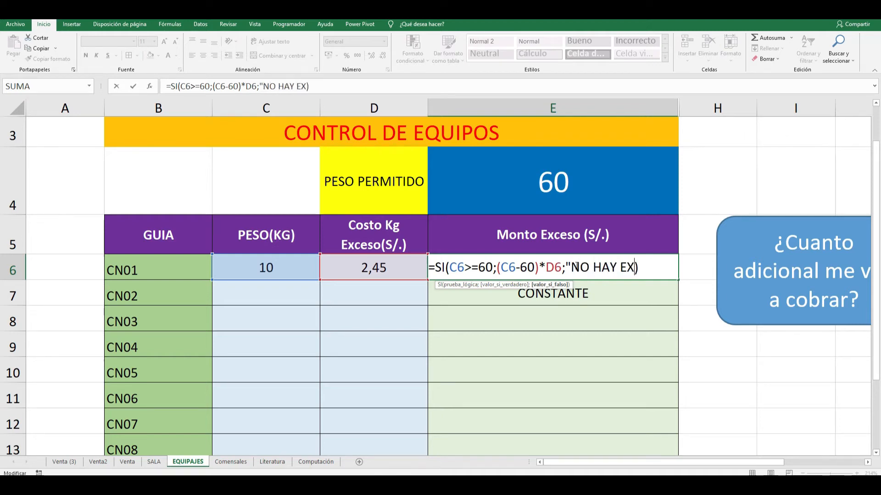
type("SO\"")
key("Return")
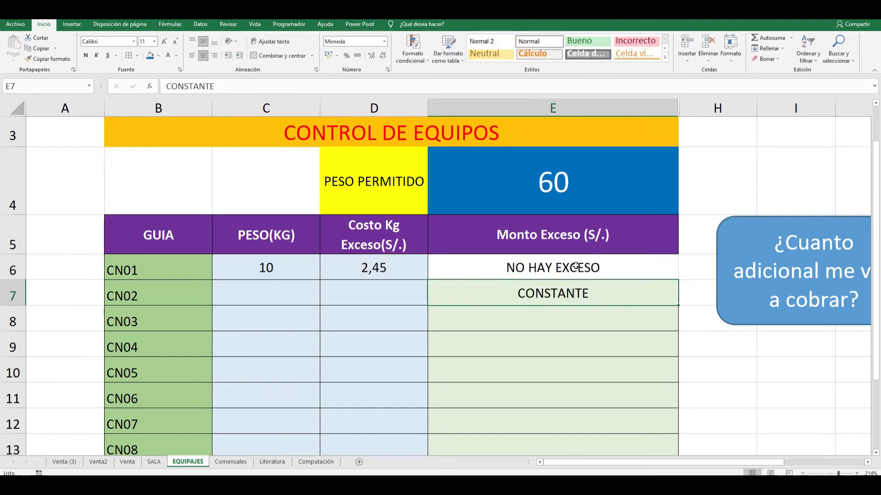
Set the CN01 weight in C6 to 67 to test the formula above the permitted limit.
double_click(296, 267)
left_click_drag(289, 268, 241, 270)
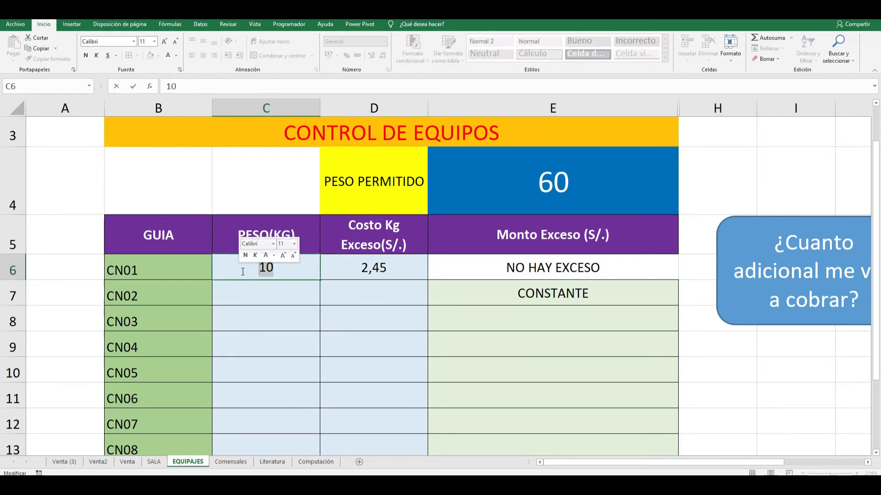
type("67")
key("Return")
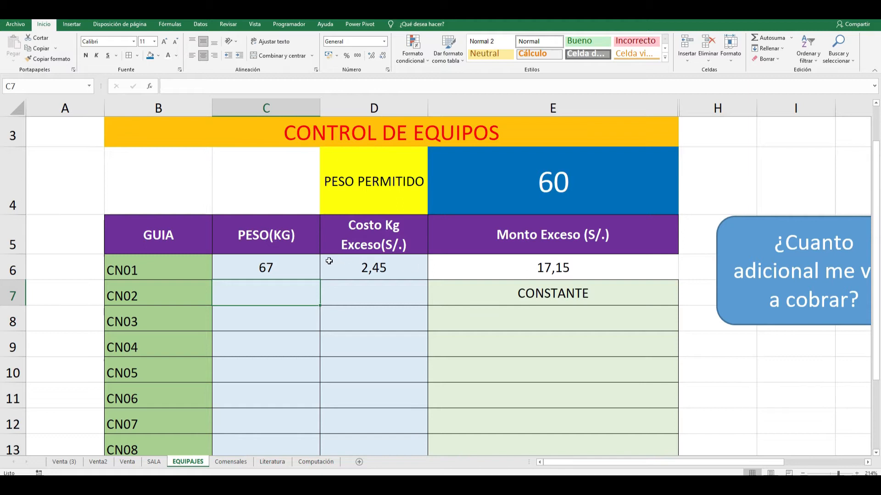
Set the CN01 weight in C6 to 47 to test the formula below the permitted limit.
double_click(292, 271)
key("BackSpace")
key("BackSpace")
type("478")
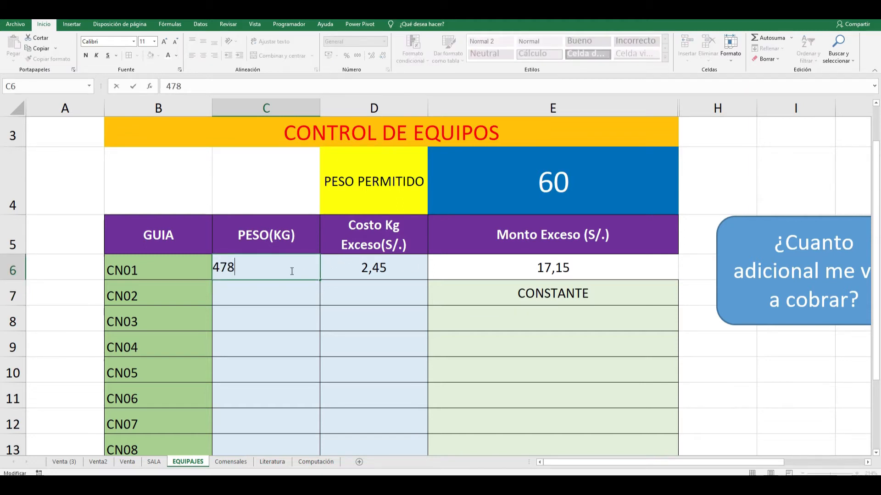
key("BackSpace")
key("Return")
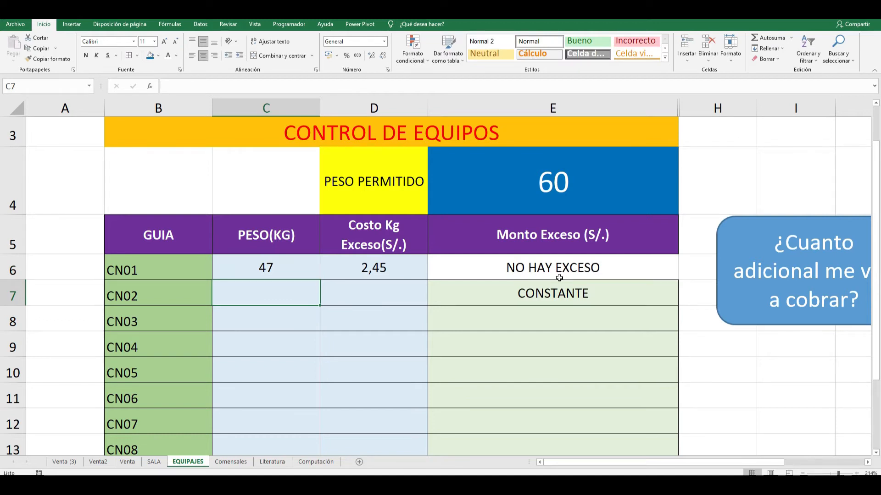
Review the SI formula with its text result in cell E6 without changing it.
double_click(592, 263)
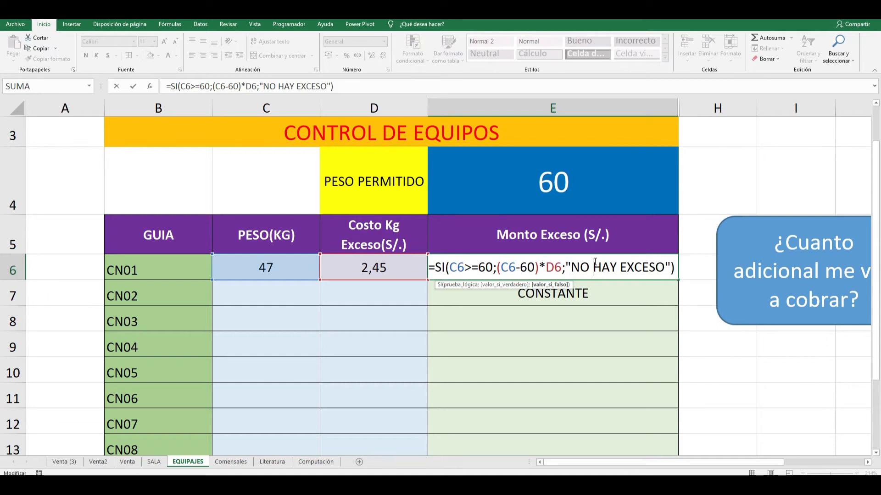
left_click(675, 267)
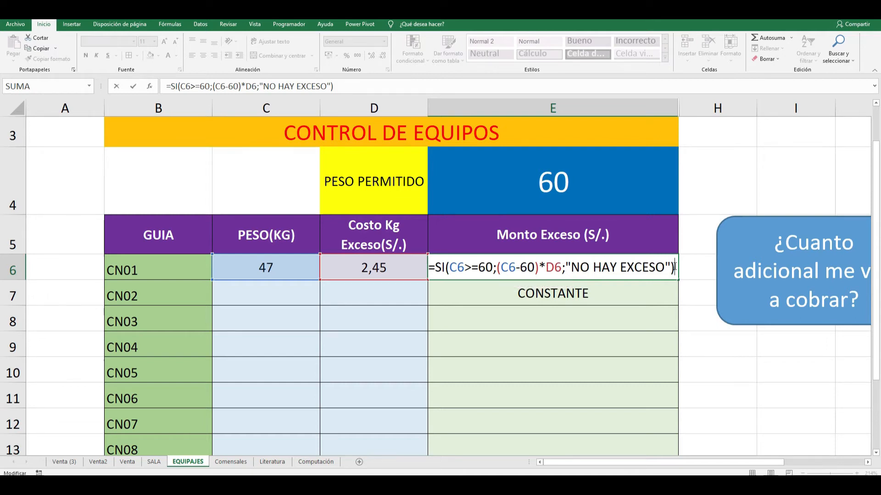
key("Return")
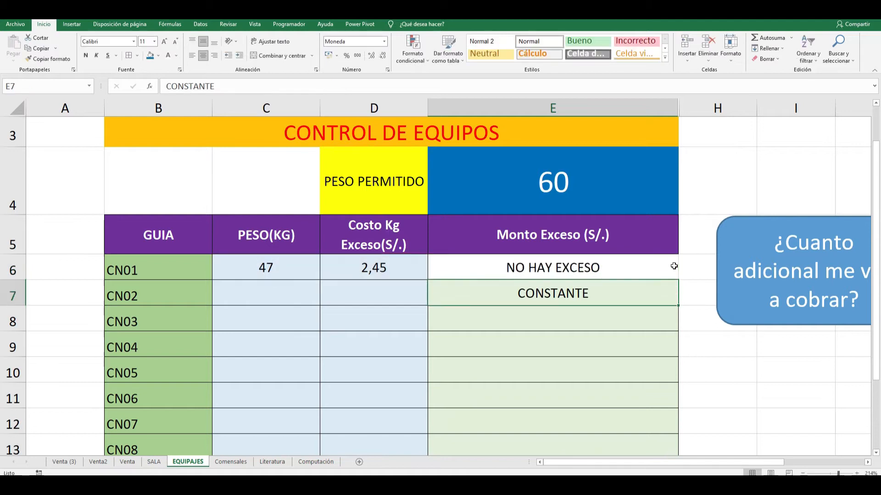
Enter the topic name SI in cell I10, outside the table, and centre it.
left_click(786, 363)
type("SI")
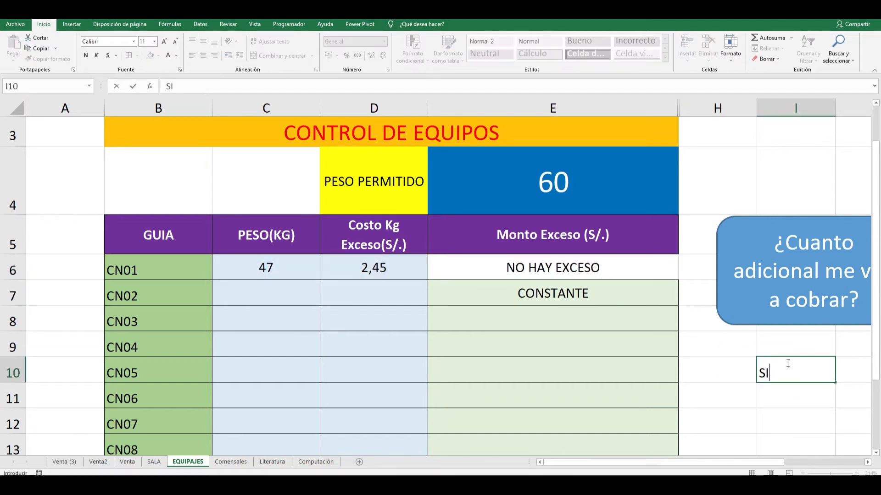
key("Return")
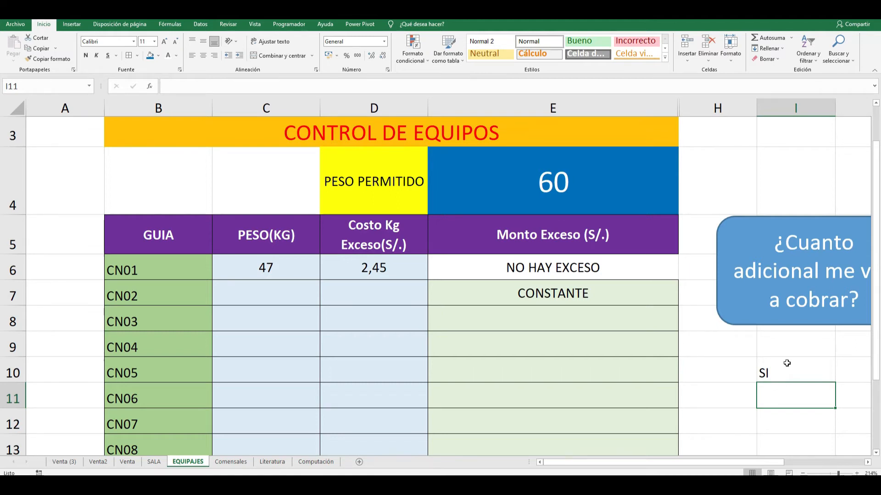
scroll(787, 363, "down", 1)
left_click(787, 238)
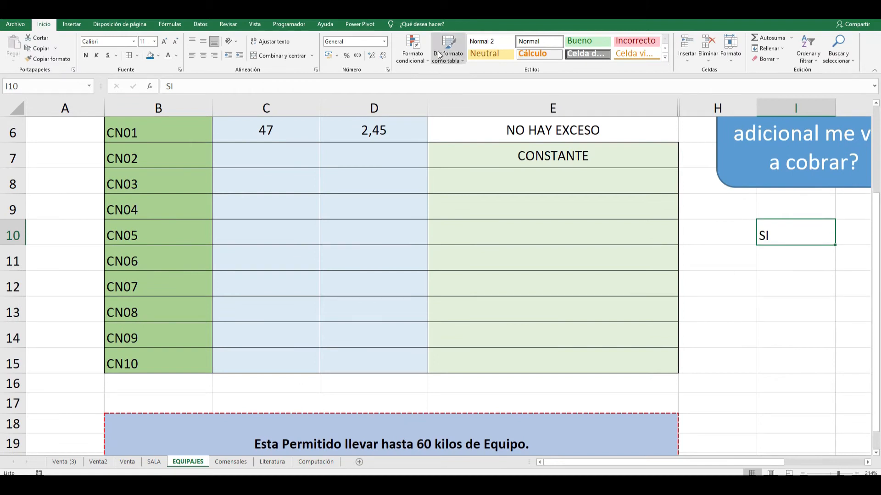
left_click(203, 56)
Enter the topic FORMATO CONDICIONAL in J10 and widen column J to fit the text.
mouse_move(795, 233)
left_mouse_down()
mouse_move(796, 285)
mouse_move(807, 288)
left_mouse_up()
left_click(867, 463)
left_click(867, 463)
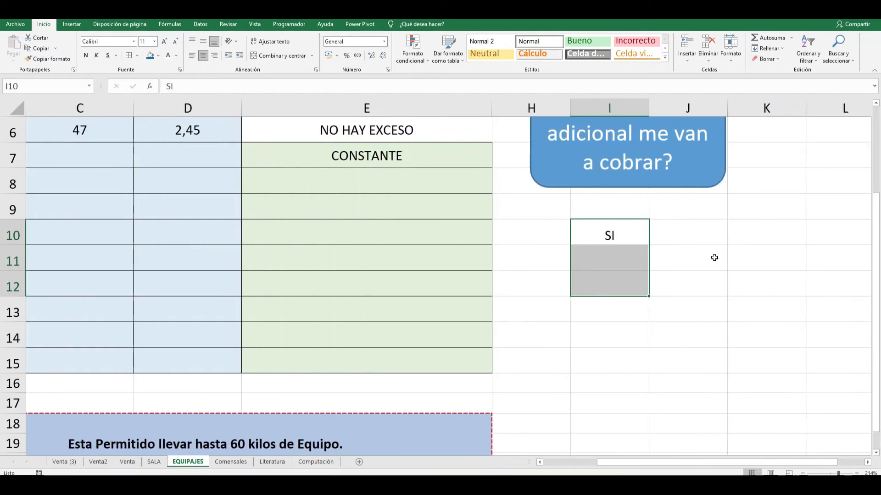
left_click(685, 240)
type("FO")
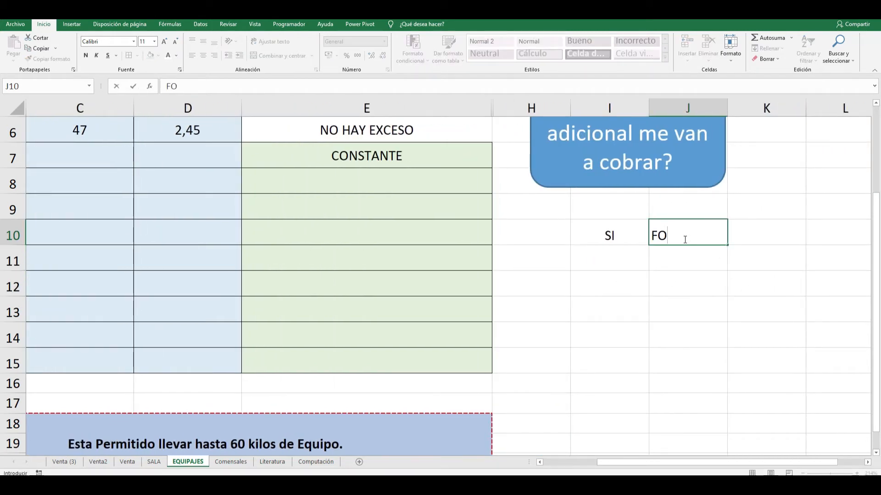
type("RMATP")
key("BackSpace")
type("O CONDICIL")
key("BackSpace")
type("ONAL")
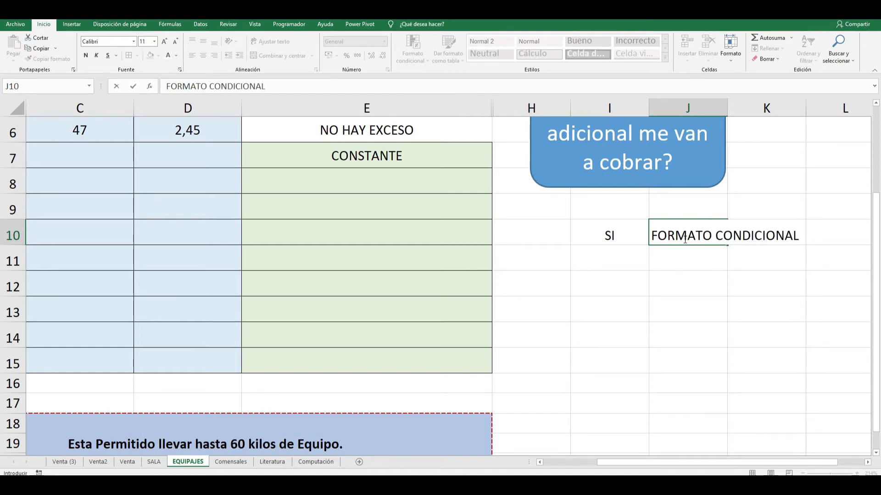
left_click(723, 288)
left_click_drag(728, 109, 817, 122)
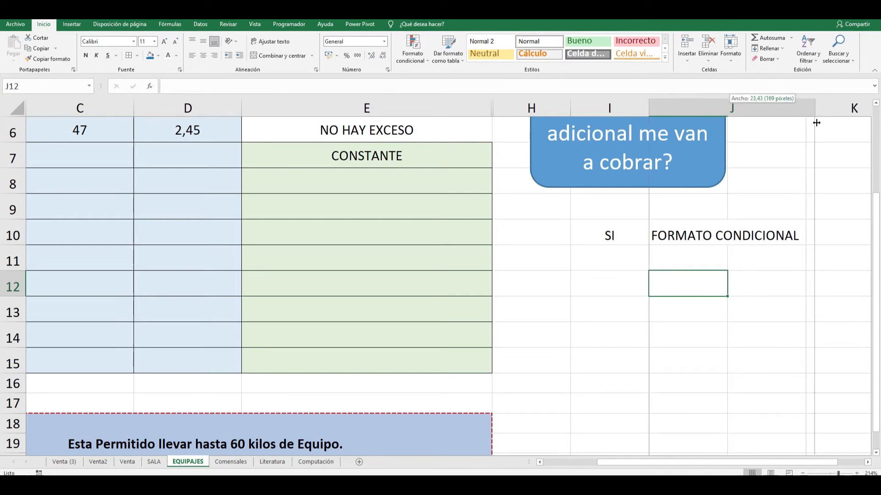
Move the SI entry from I10 to J11 and give J10:J11 a blue fill with white text.
left_click(763, 234)
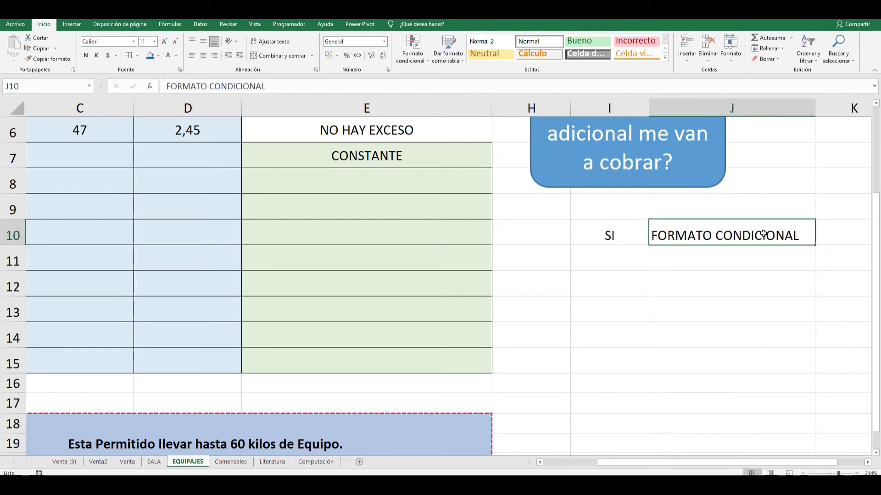
left_click(628, 244)
left_click_drag(636, 252, 676, 262)
left_click_drag(705, 236, 708, 258)
left_click(150, 55)
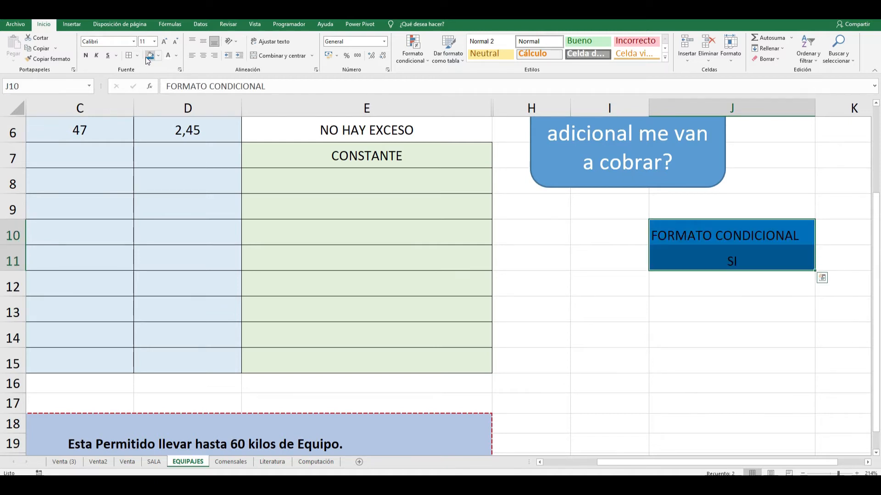
left_click(168, 55)
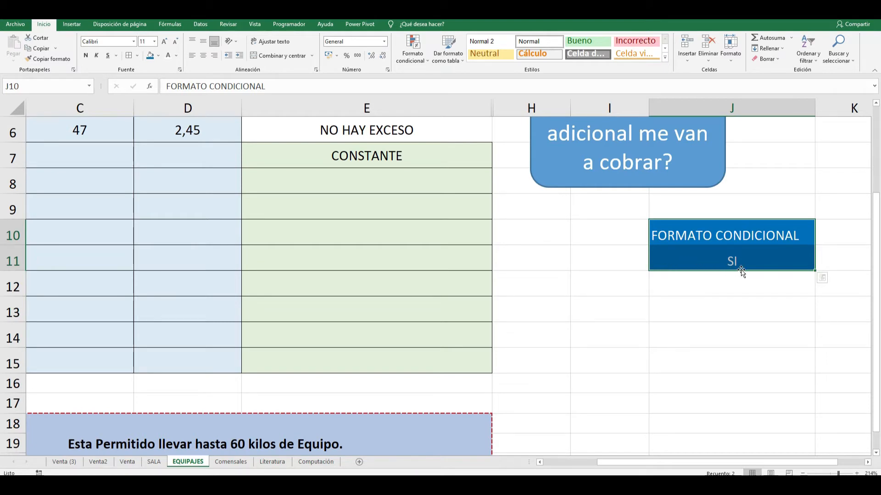
Extend the blue topic list to J12 and replace that cell's copied text with VALIDACION DE DATOS.
left_click_drag(815, 280, 615, 287)
double_click(793, 288)
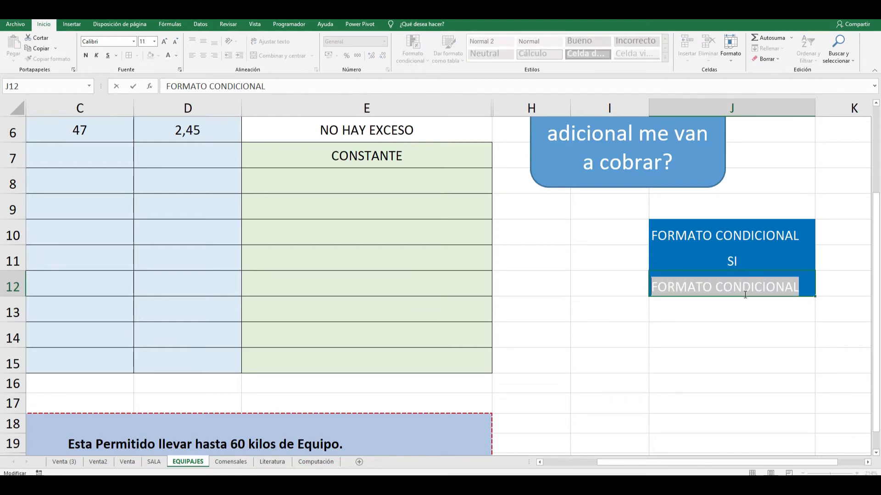
type("V")
key("BackSpace")
type("VALIDACION DE DATOS")
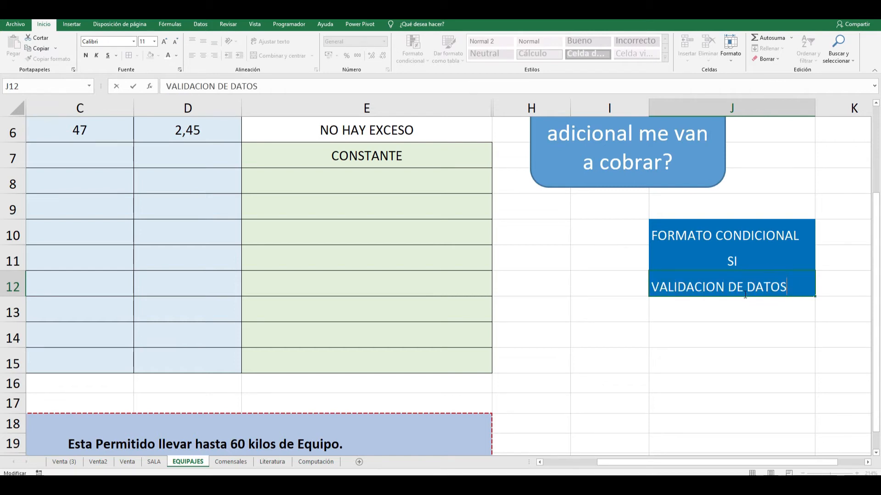
key("Return")
Add the topics LISTA DESPLEGABLE in J13 and TABLAS DINAMICAS in J14.
type("LIS")
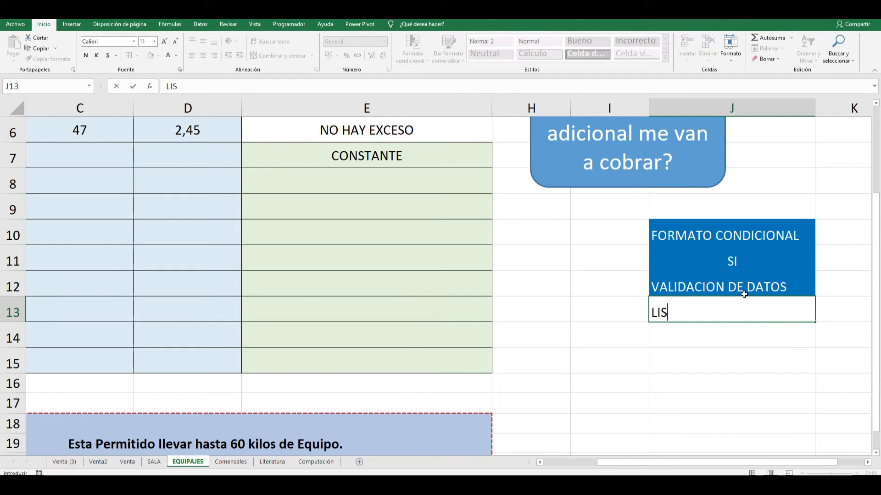
type("TA DESPL")
key("BackSpace")
key("BackSpace")
type("SPLE")
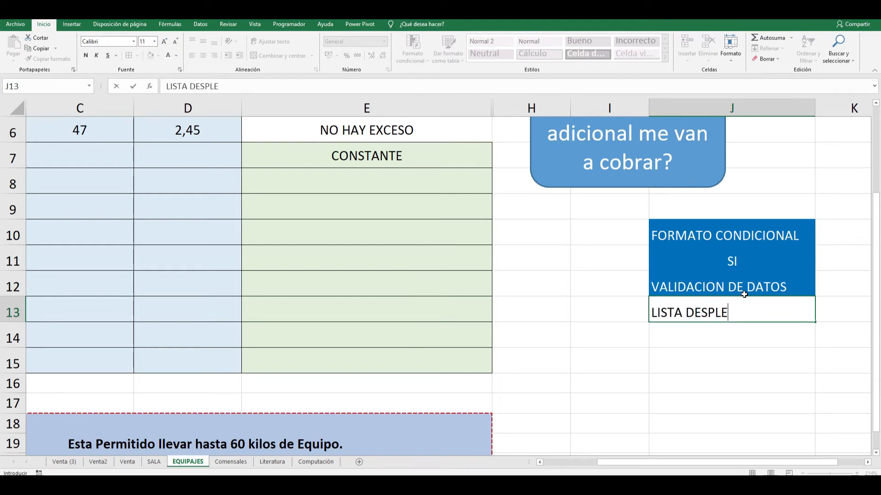
type("GABLE")
key("Return")
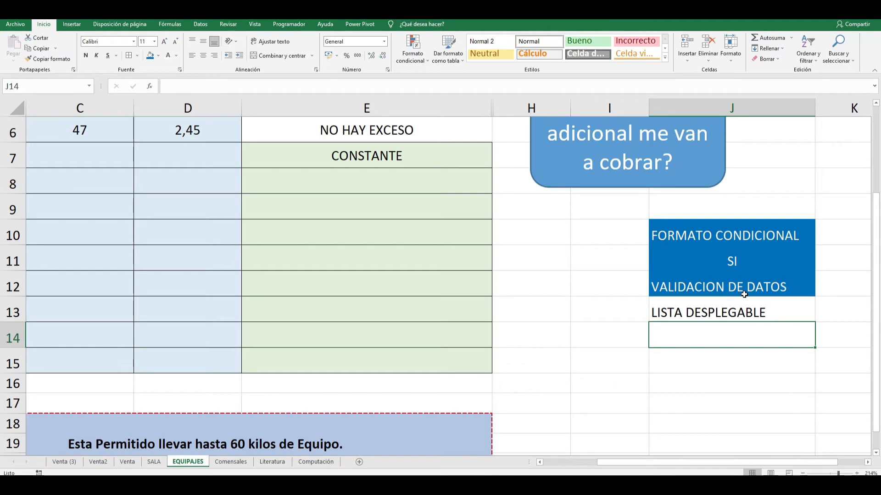
type("TABLAS DIN")
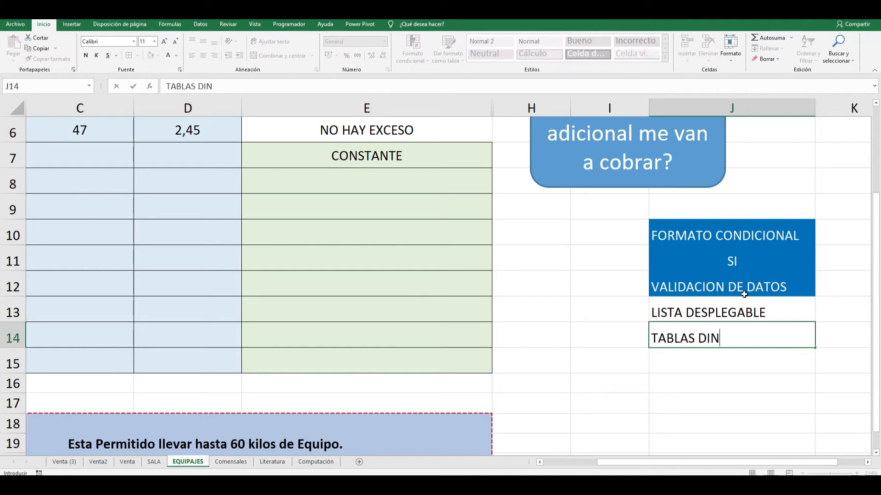
type("AMICAS")
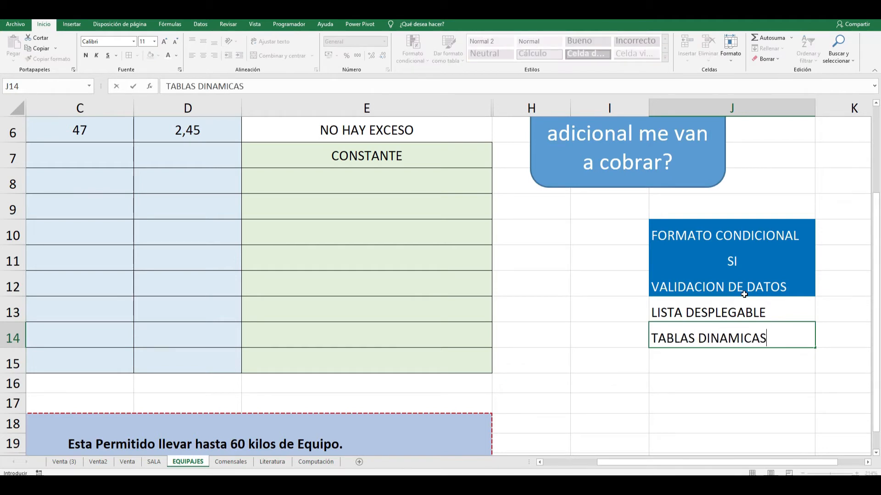
key("Return")
Apply the blue fill and white font to the whole topic list in J10:J14.
left_click(722, 236)
left_click_drag(722, 236, 689, 339)
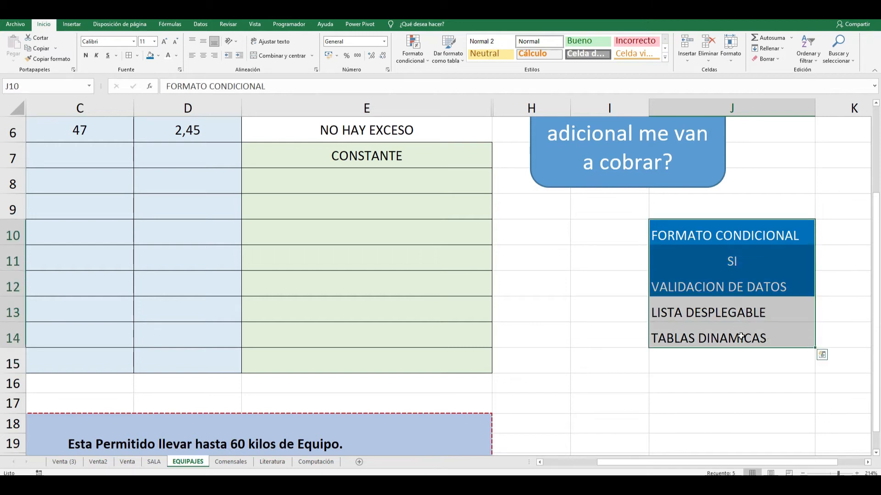
left_click(150, 56)
left_click(168, 56)
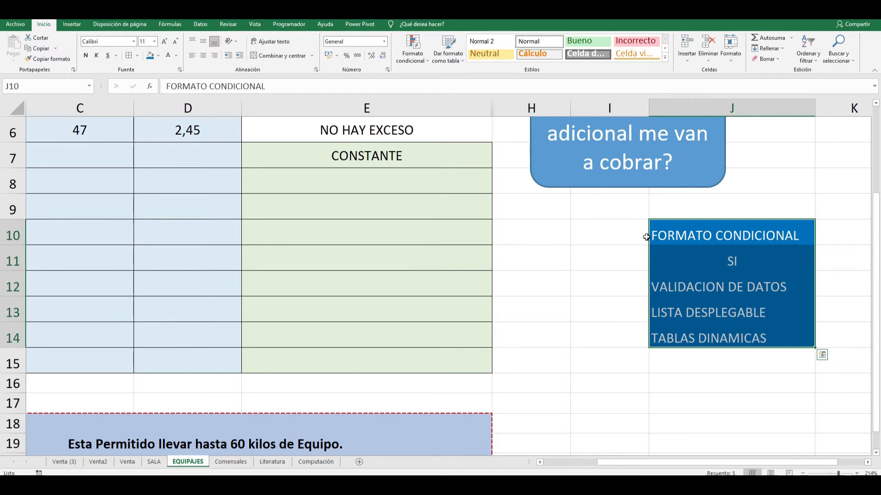
Return to the CN01 row and select the SI formula cell E6 under Monto Exceso (S/.).
left_click(527, 251)
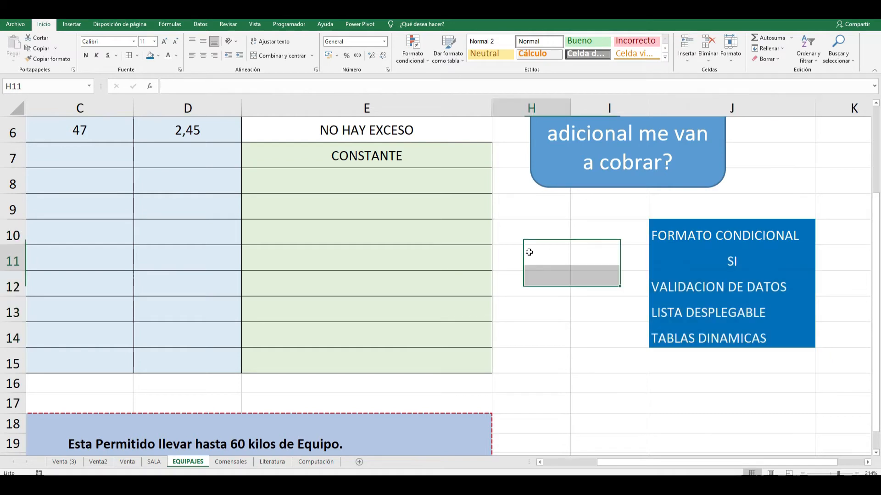
scroll(505, 248, "up", 2)
scroll(427, 257, "down", 1)
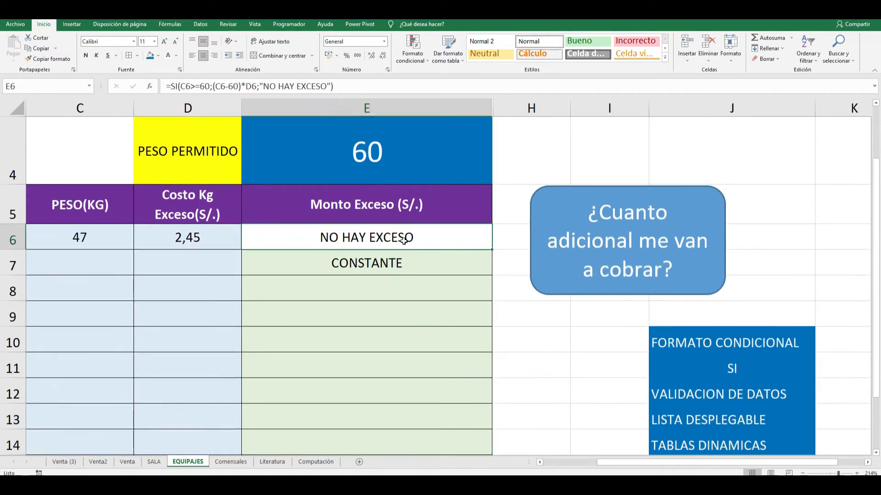
Reduce the E6 formula to =(C6-60)*D6, removing the SI condition and its NO HAY EXCESO alternative.
double_click(403, 242)
left_click_drag(488, 240, 233, 229)
left_click(469, 238)
left_click_drag(490, 238, 376, 234)
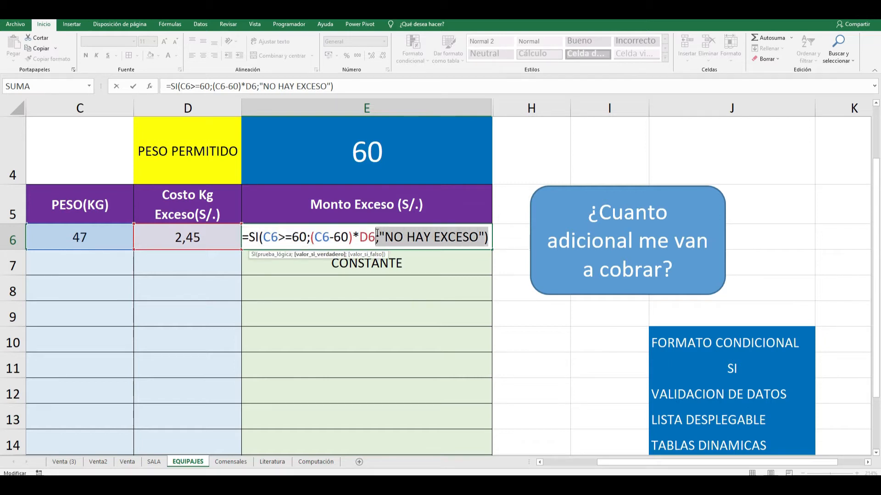
key("BackSpace")
left_click_drag(311, 238, 242, 238)
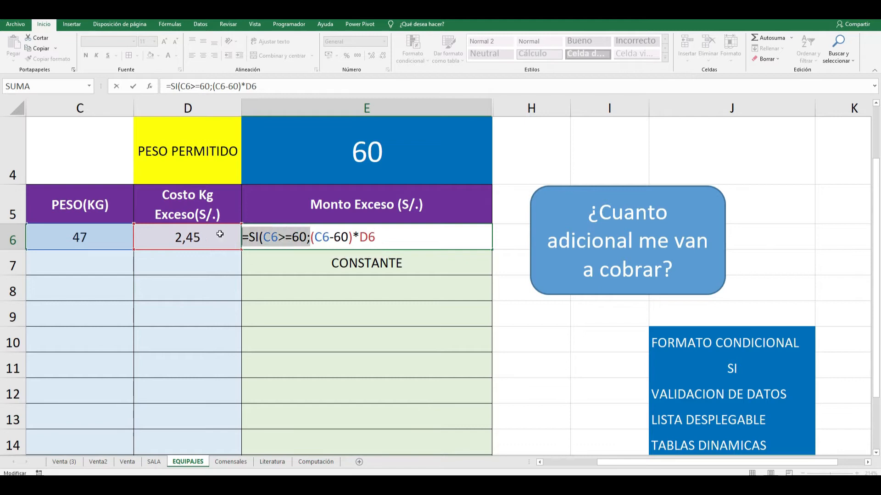
key("BackSpace")
type("=")
key("Return")
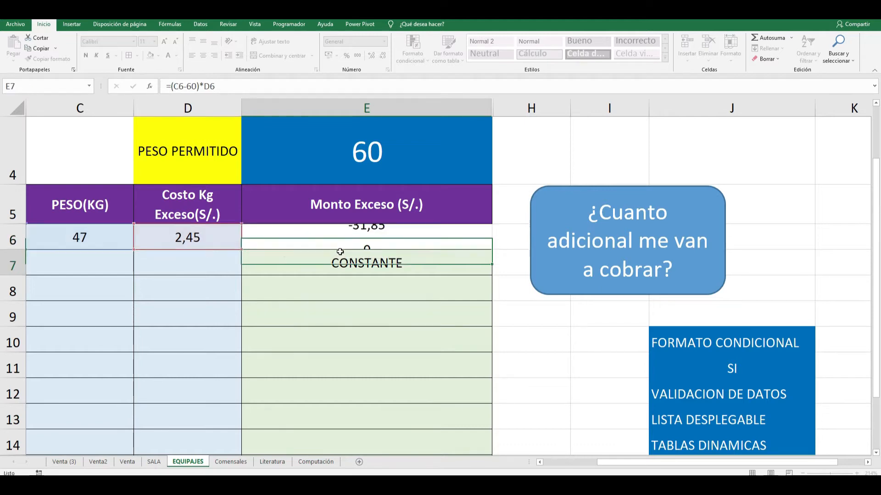
double_click(399, 241)
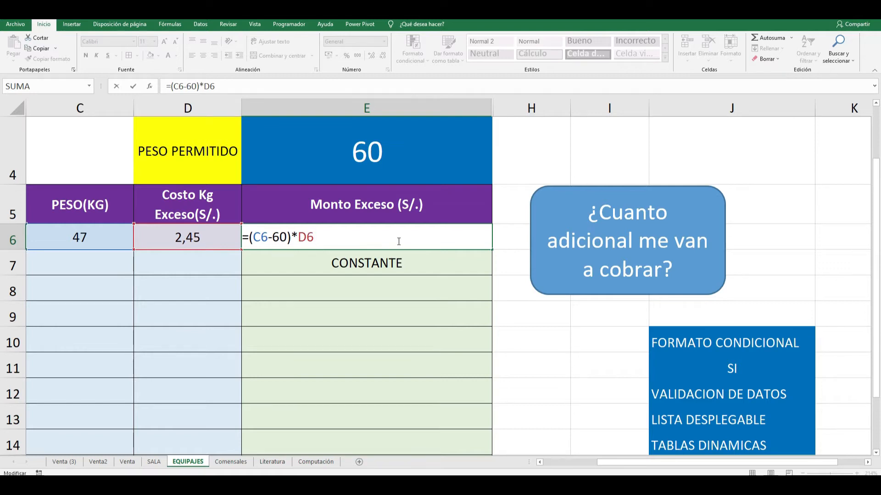
key("Return")
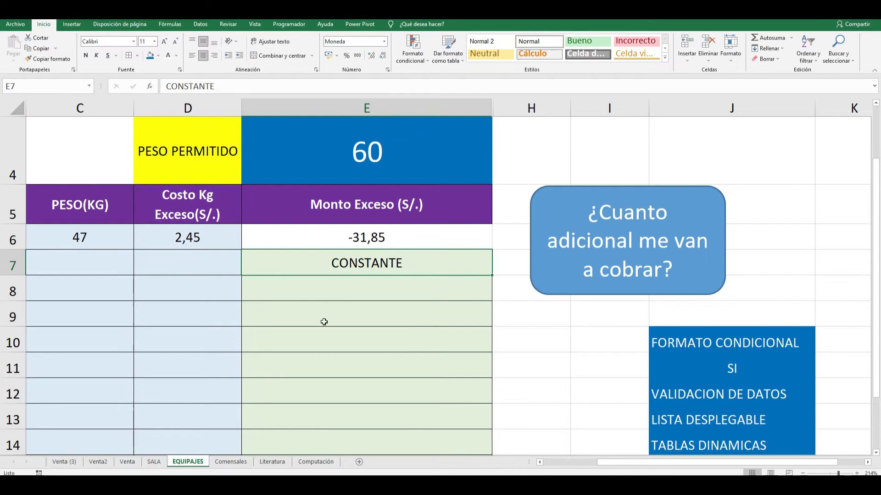
Look through the workbook's sheets and examine the student grades table and its three numbered formatting instructions on Literatura.
left_click(154, 462)
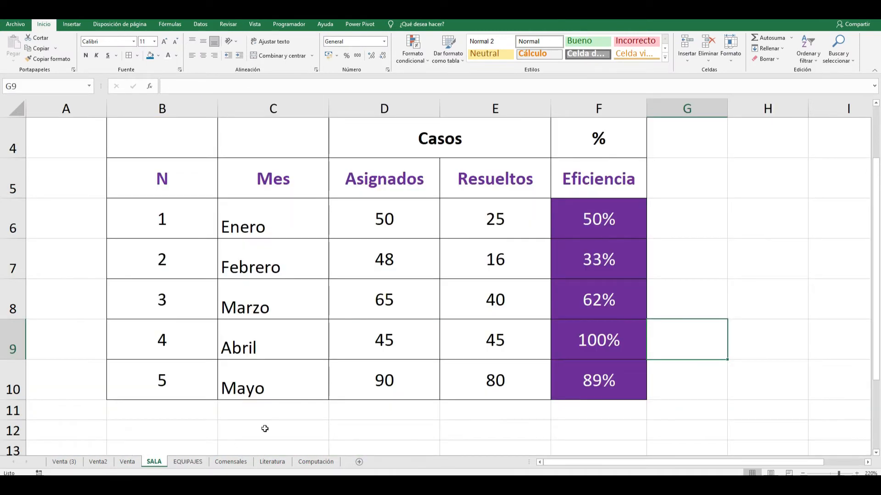
left_click(231, 462)
left_click(64, 461)
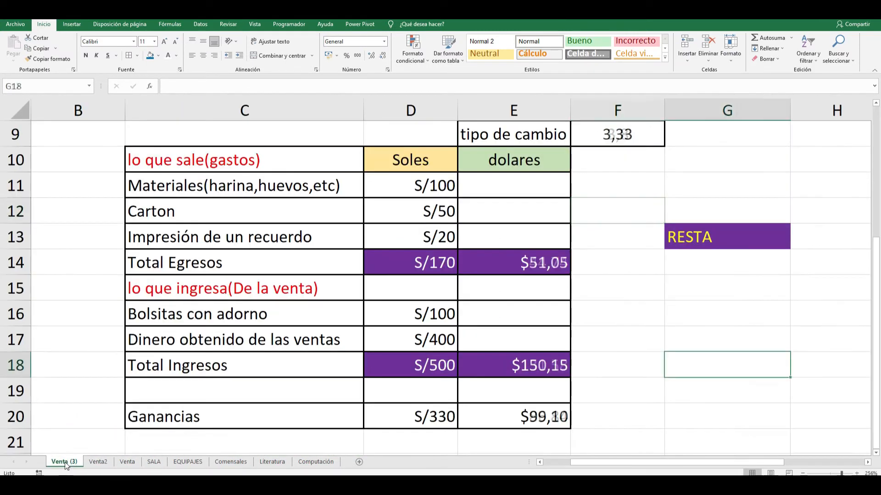
left_click(127, 462)
left_click(154, 462)
left_click(188, 462)
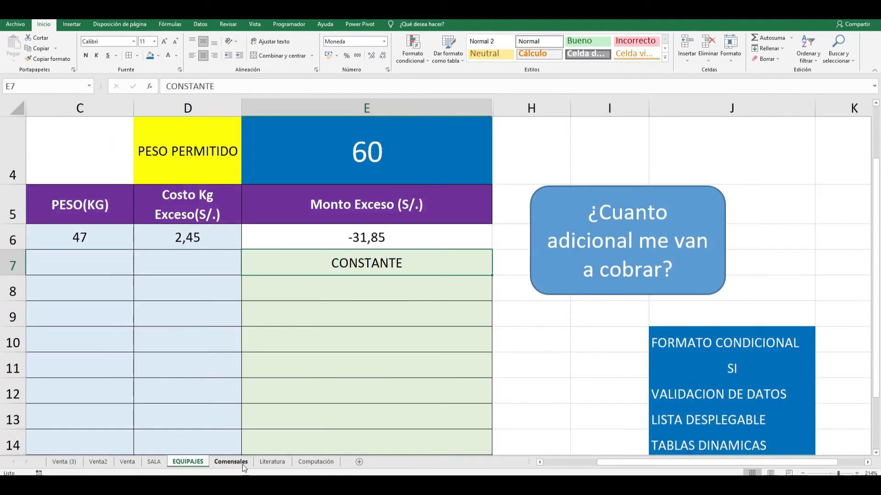
left_click(272, 461)
scroll(453, 411, "down", 1)
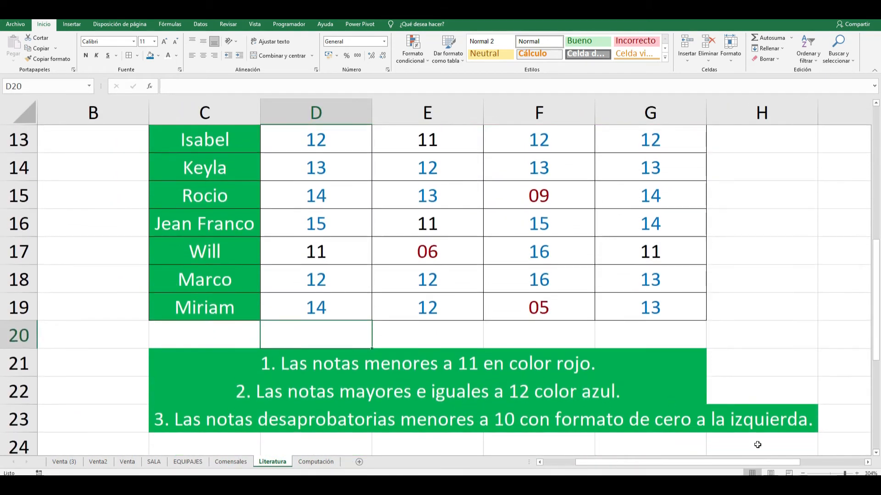
left_click_drag(845, 473, 841, 473)
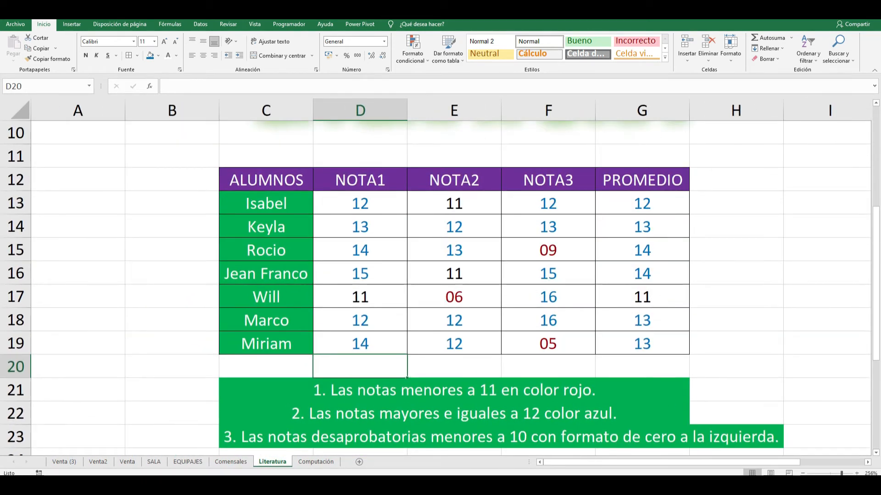
scroll(629, 351, "up", 2)
scroll(624, 354, "down", 2)
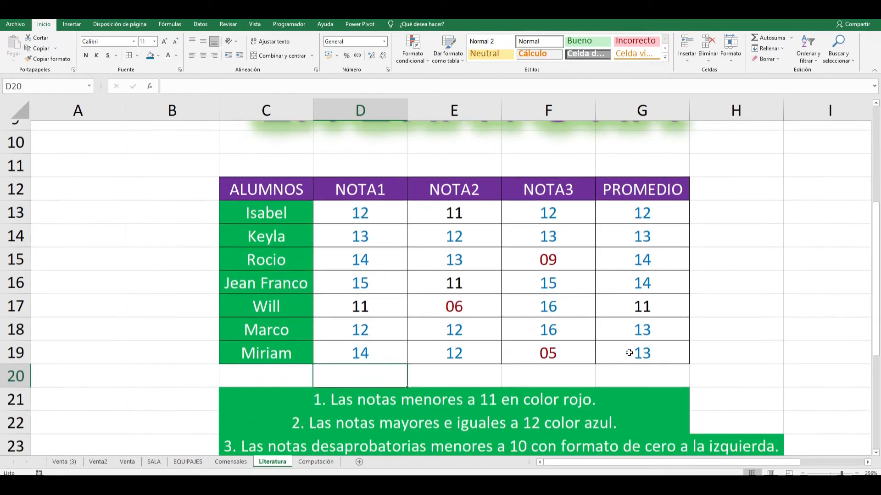
Open the conditional formatting rules manager for the grades and averages in D13:G19.
left_click_drag(374, 201, 652, 348)
left_click(411, 66)
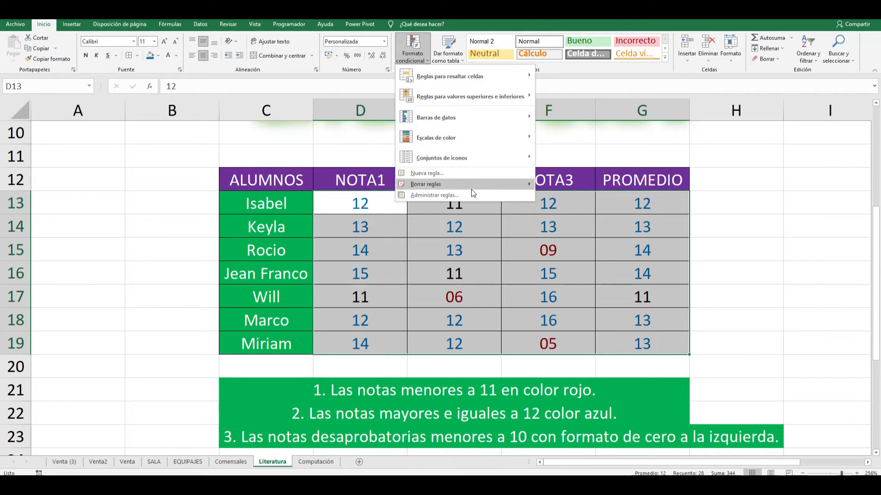
mouse_move(468, 180)
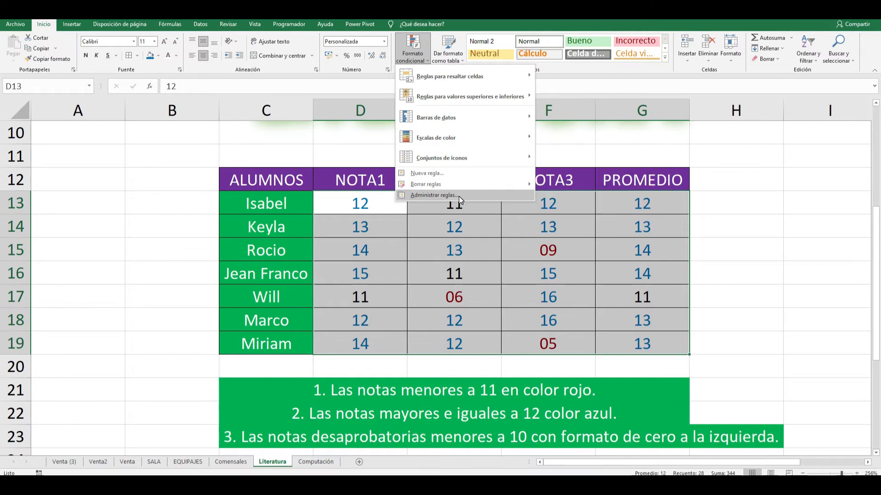
left_click(459, 196)
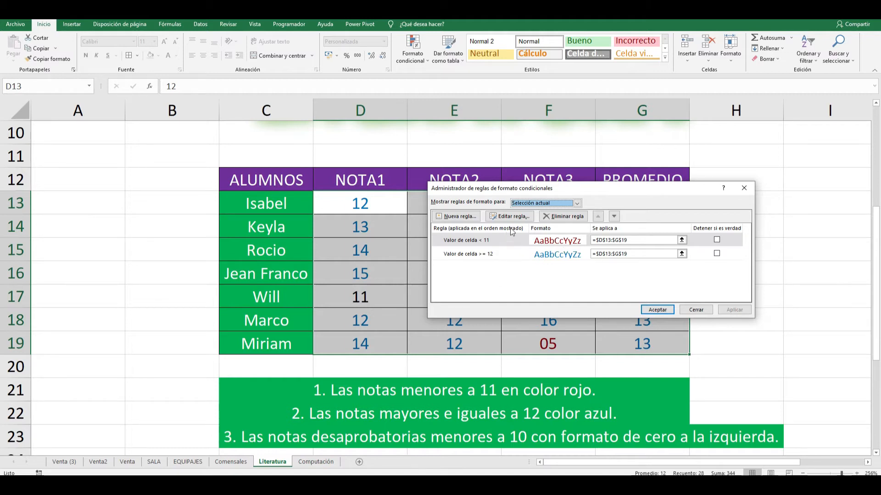
Delete both conditional formatting rules, below 11 and at least 12, from the grades range D13:G19.
left_click(554, 217)
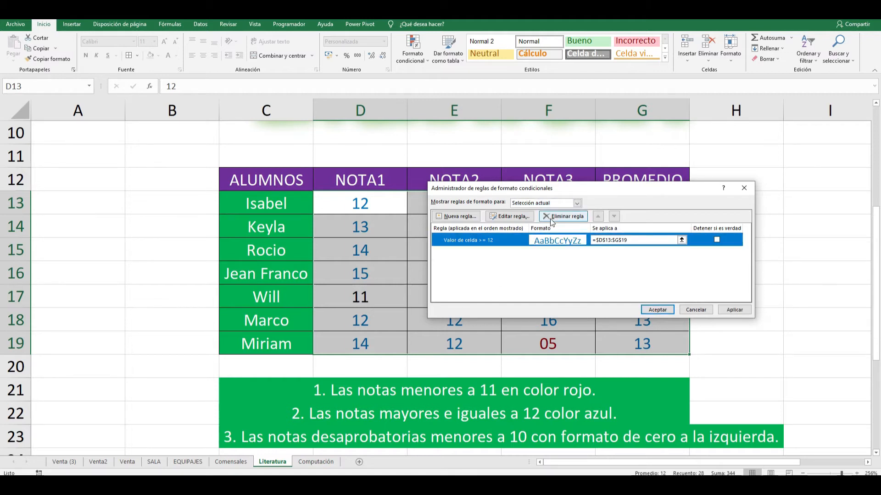
left_click(554, 218)
left_click(654, 308)
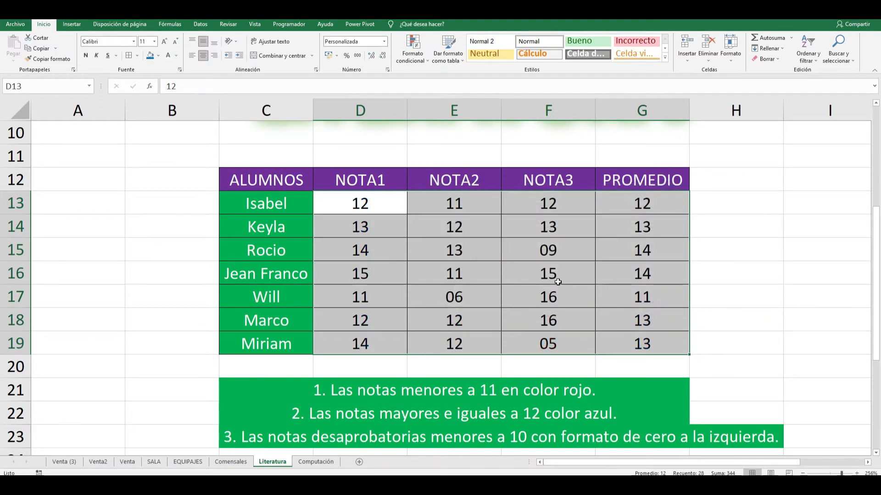
left_click(560, 251)
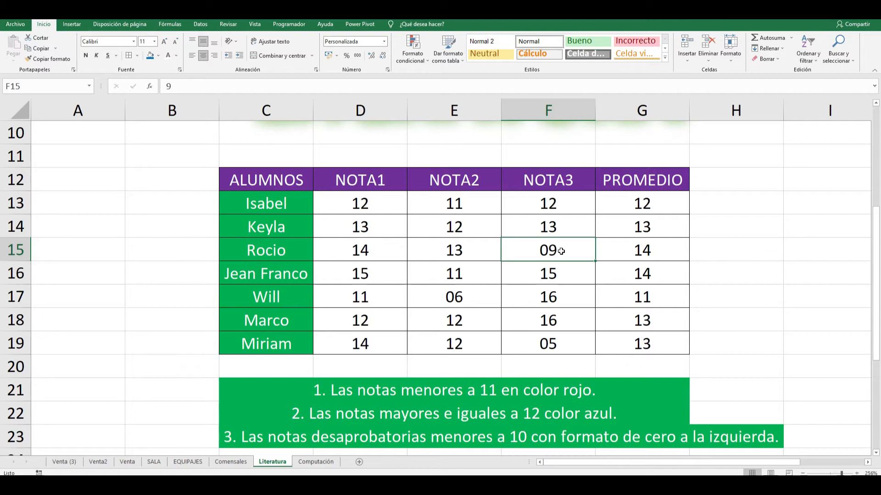
Set the number format of the grades in D13:G19 to General.
left_click_drag(381, 204, 651, 344)
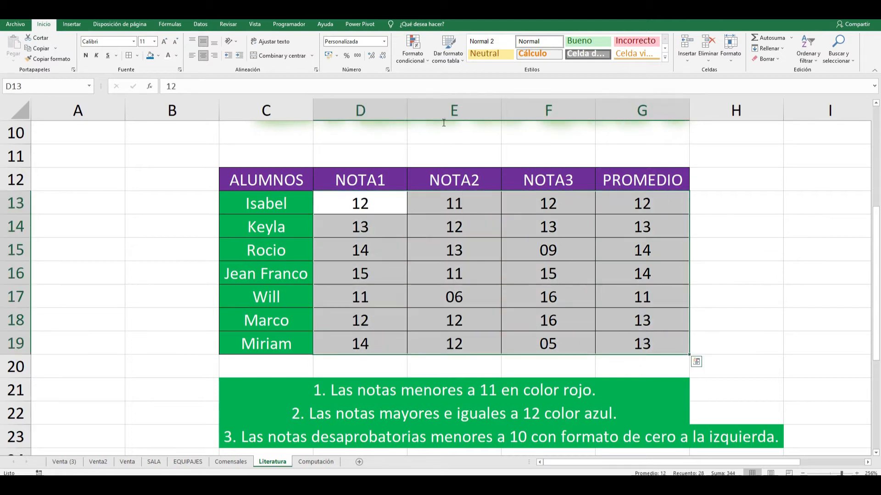
left_click(384, 42)
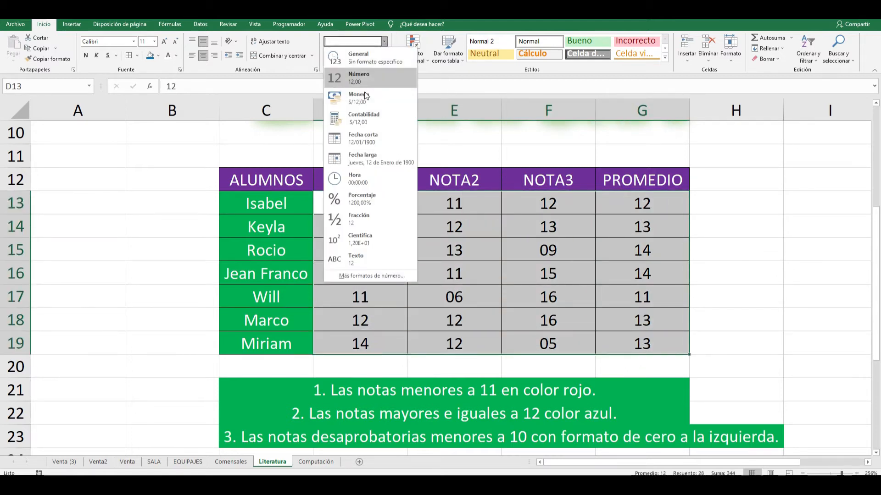
left_click(371, 62)
left_click(649, 298)
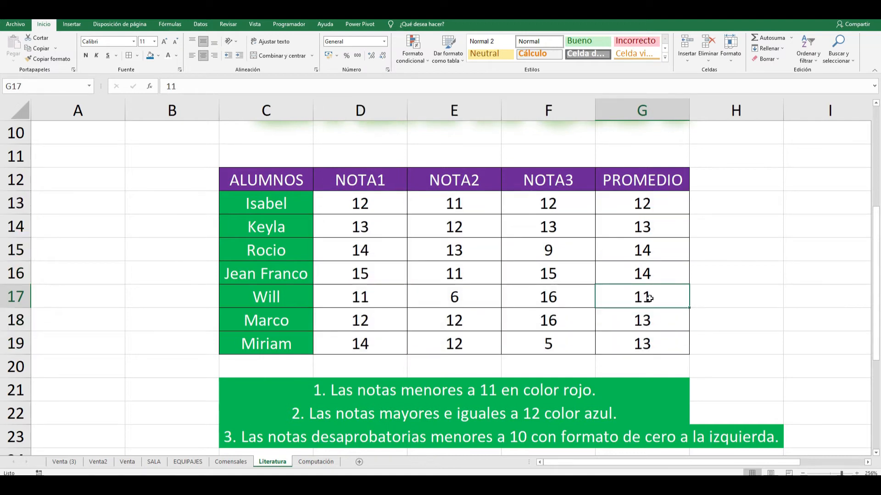
left_click(508, 393)
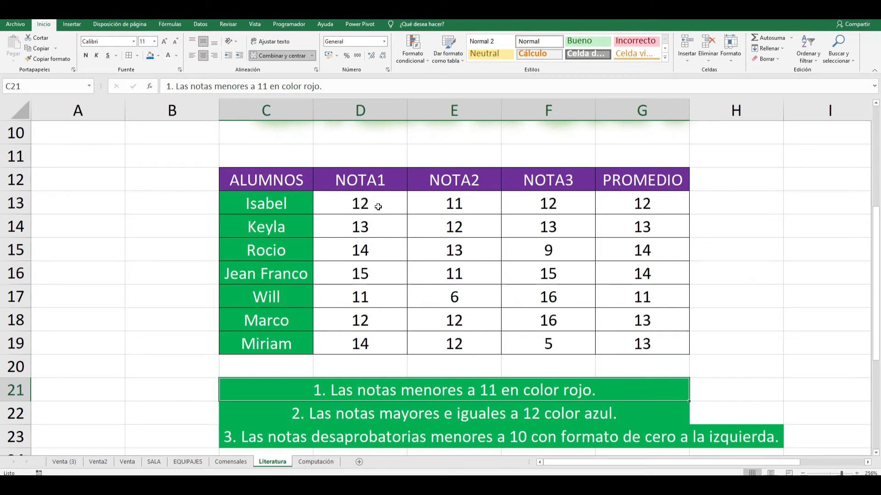
left_click(549, 249)
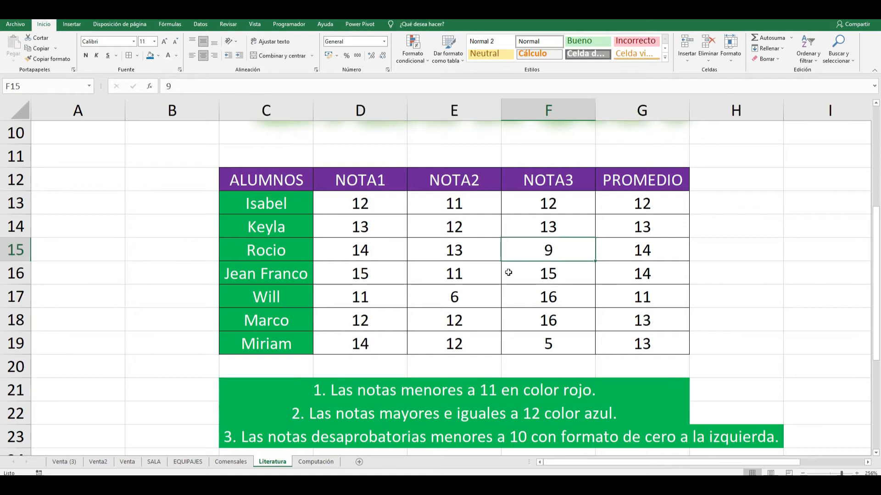
left_click(477, 296)
left_click(548, 335)
Apply the custom number format 00 to the grades in D13:G19.
left_click_drag(387, 198, 660, 346)
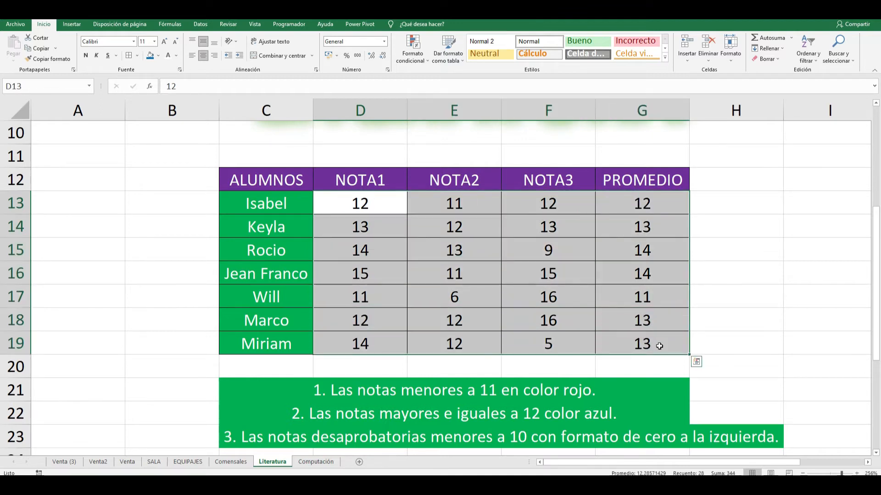
left_click(384, 41)
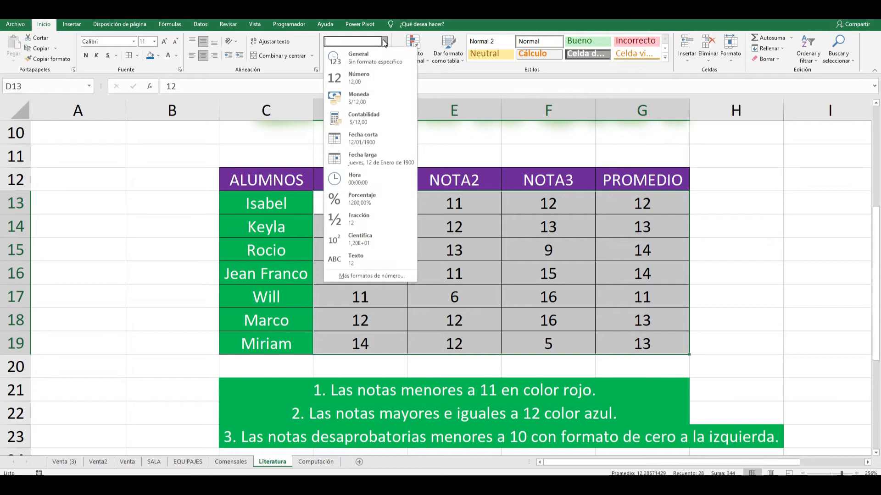
left_click(397, 277)
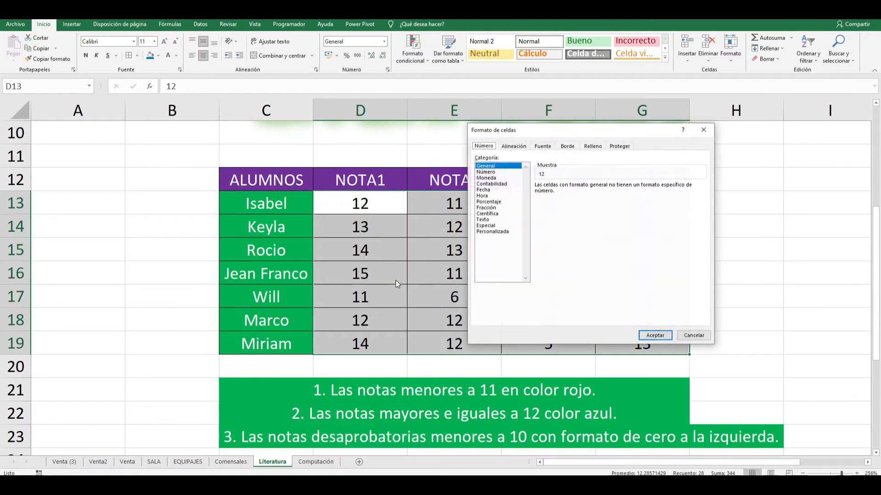
left_click(492, 232)
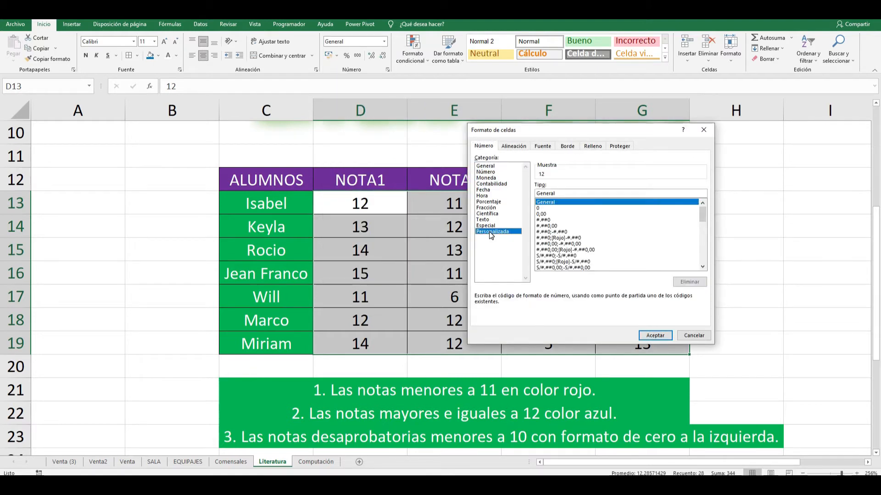
left_click(542, 209)
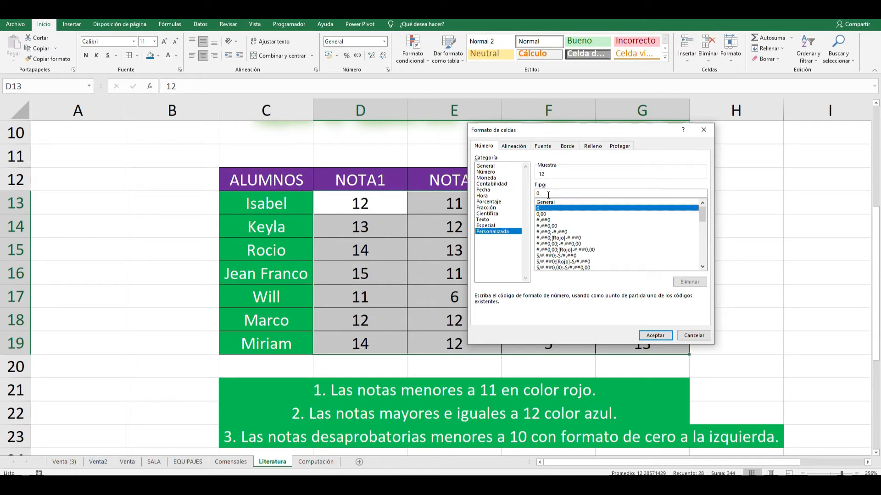
type("0")
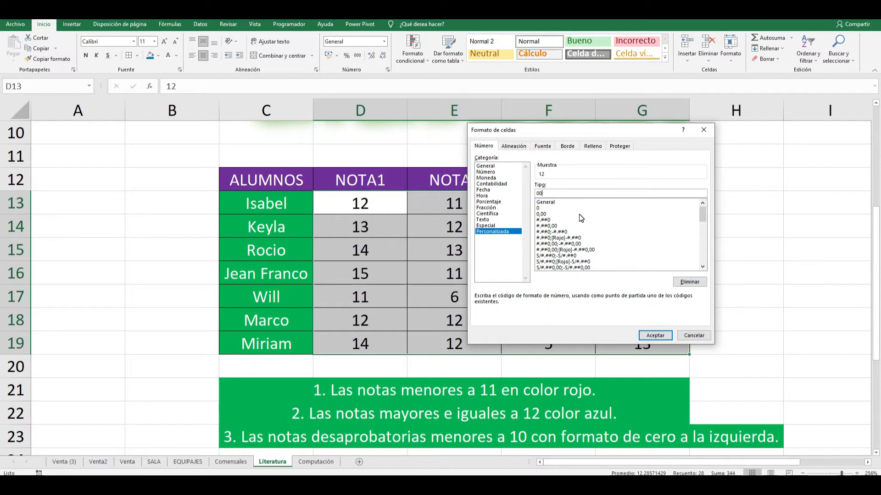
left_click(658, 335)
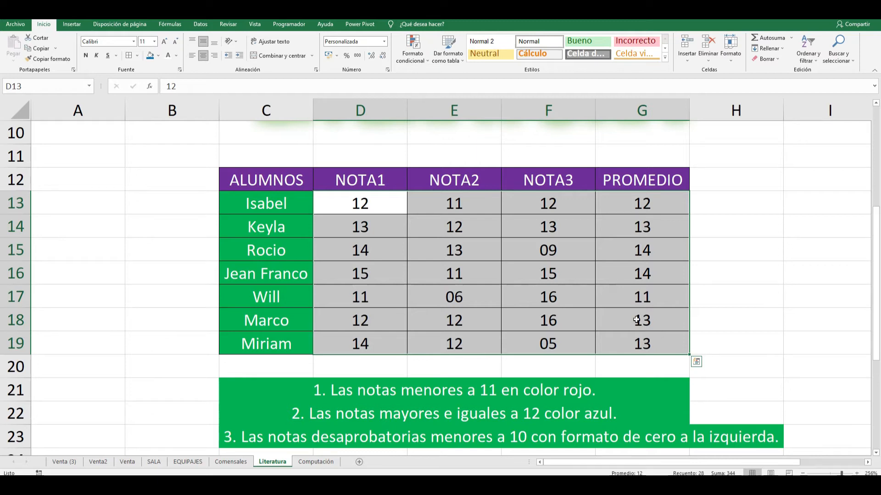
left_click(507, 351)
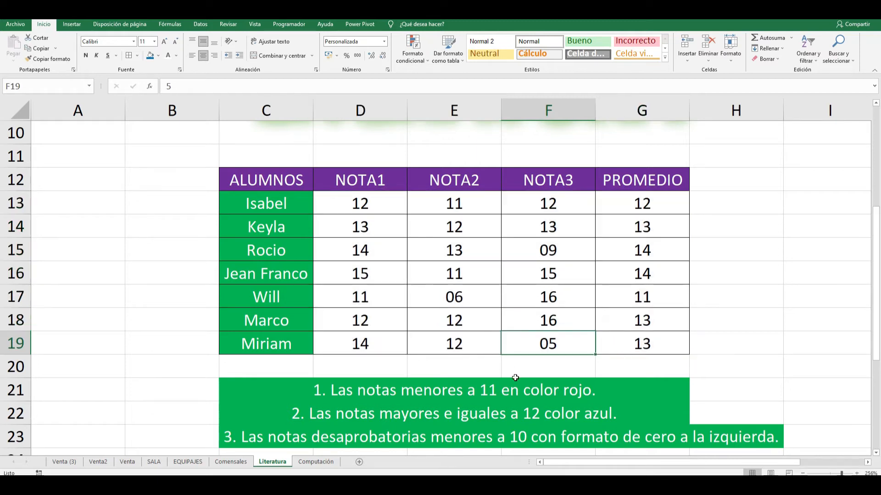
Enter the operator > in H21 beside the first condition and >= in H22 beside the second.
left_click(734, 387)
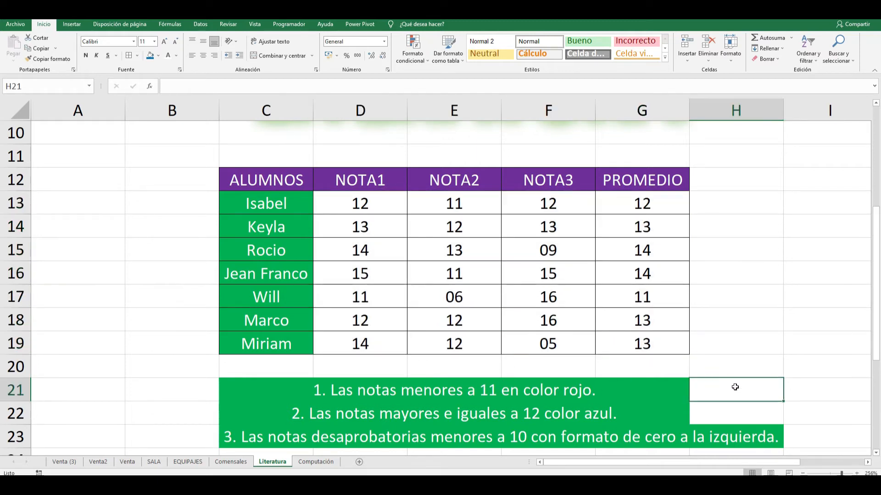
type(">")
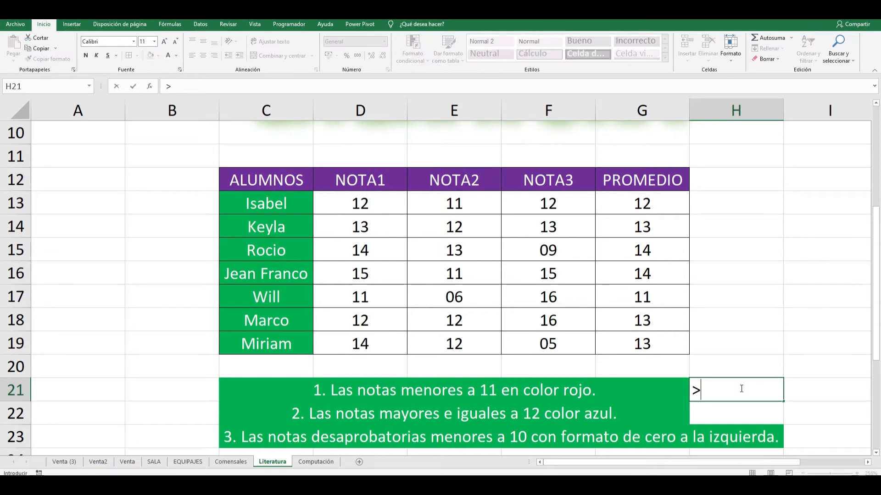
left_click(748, 416)
type(">")
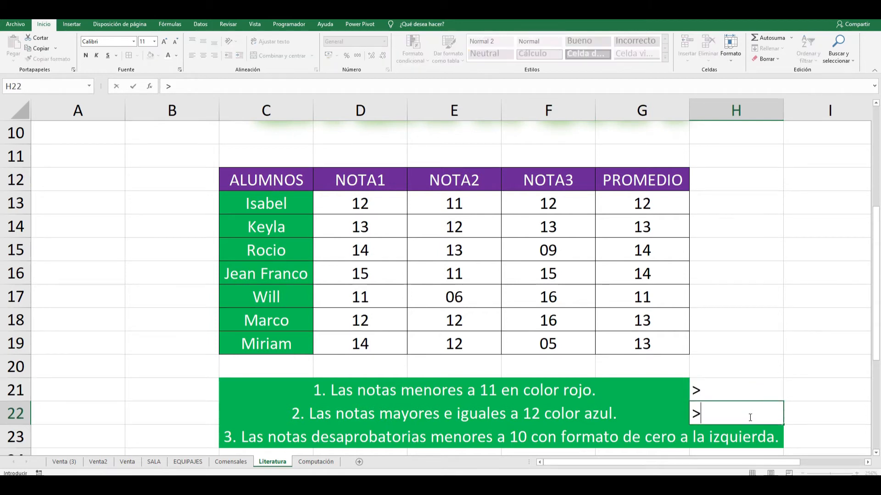
type("=")
left_click(781, 366)
left_click_drag(755, 391, 751, 416)
Replace the operator in H21 with < to match the first condition, and centre H21:H22.
left_click(505, 392)
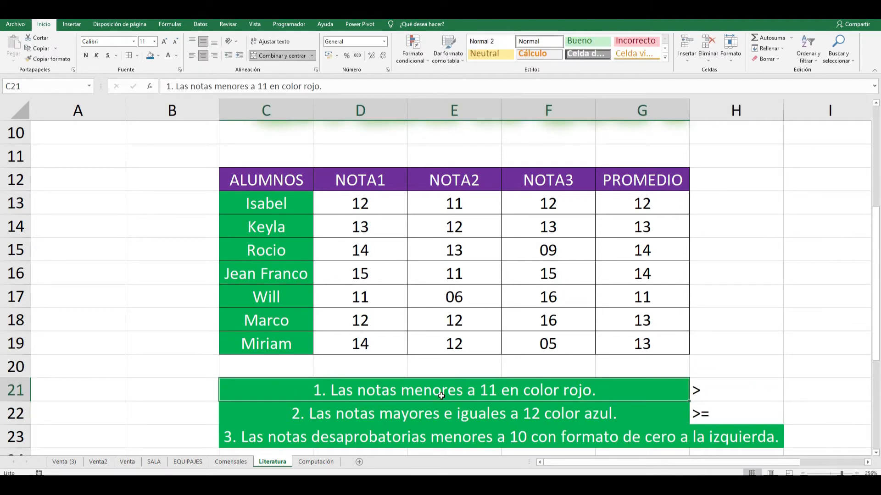
left_click(447, 418)
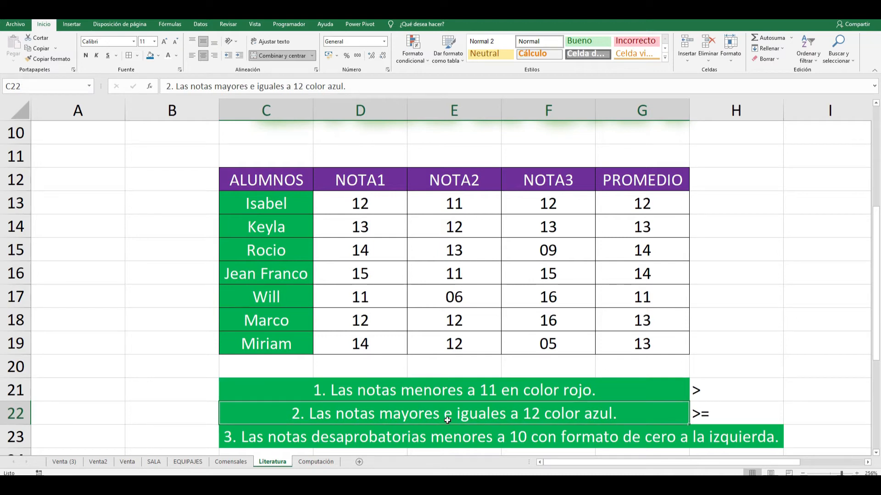
double_click(705, 390)
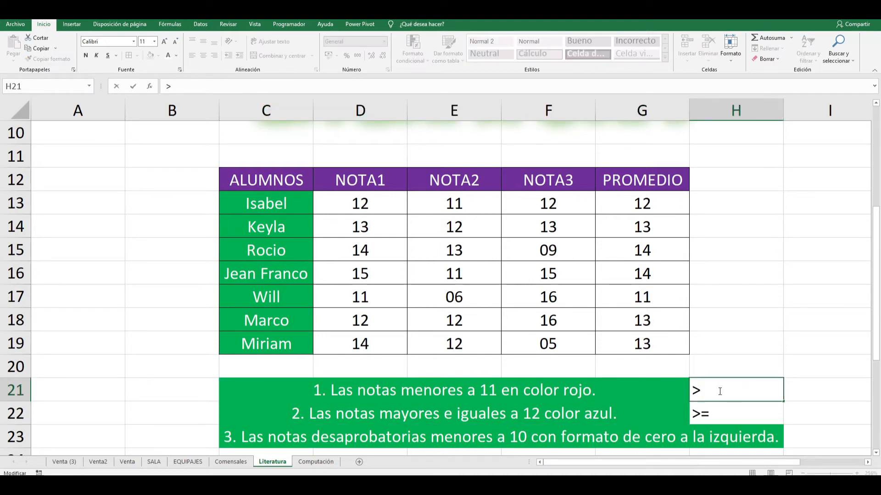
key("BackSpace")
type("<")
left_click(747, 350)
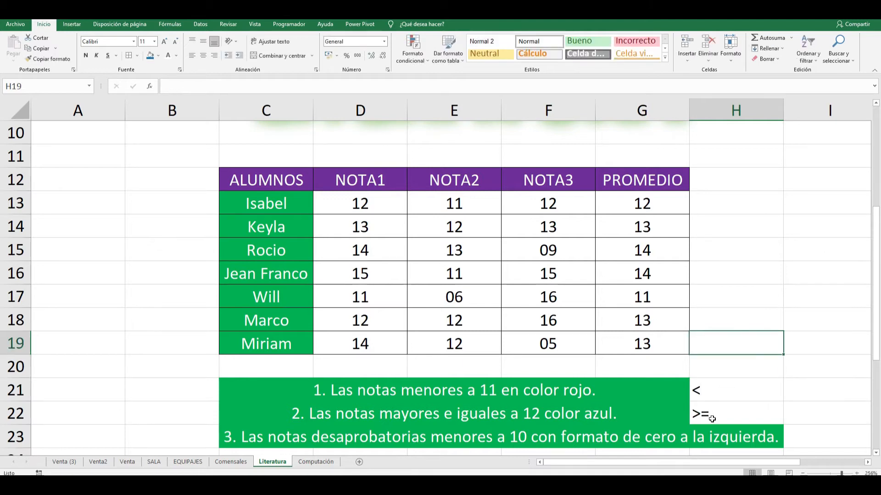
left_click_drag(717, 388, 719, 409)
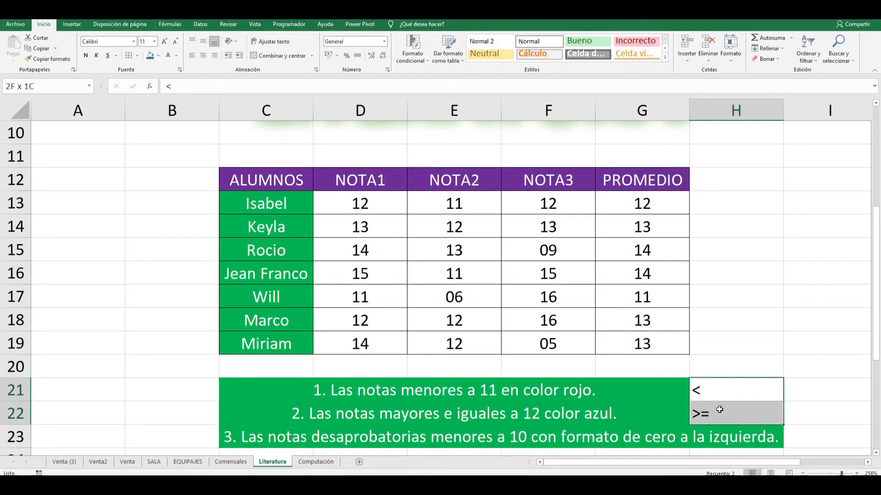
Start a new custom cell-highlighting conditional format rule for the grades in D13:G19.
left_click_drag(395, 201, 660, 343)
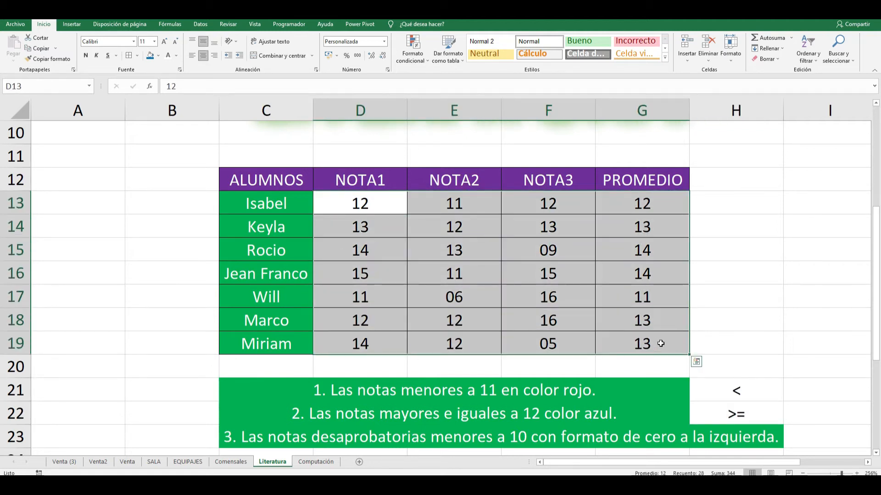
left_click(413, 58)
mouse_move(425, 69)
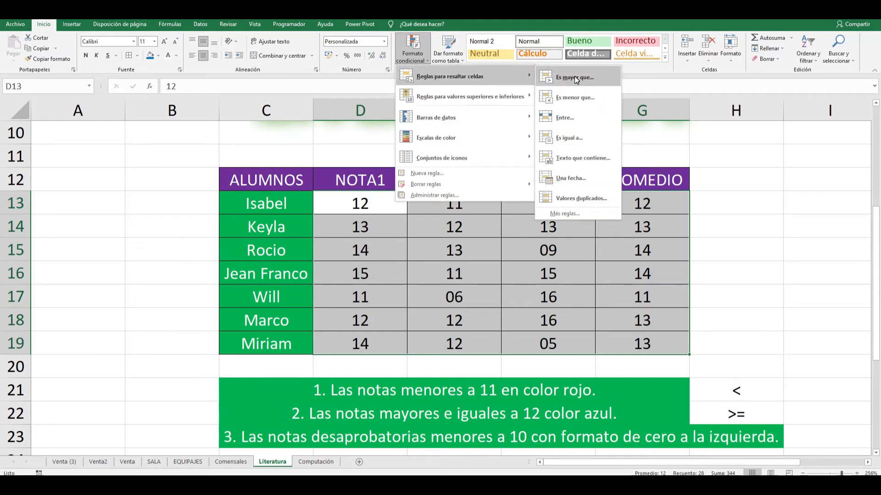
left_click(590, 212)
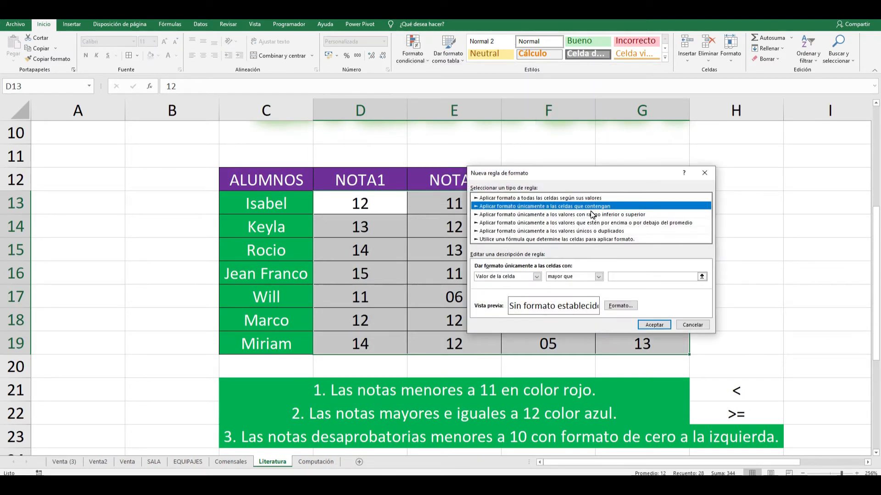
Find and launch the Windows magnifier, Lupa, to enlarge the new rule dialog.
key("super")
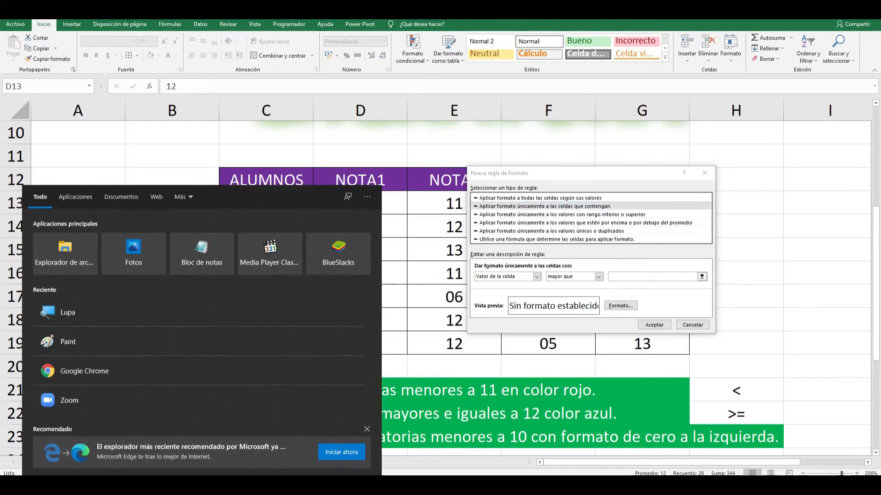
type("lupa")
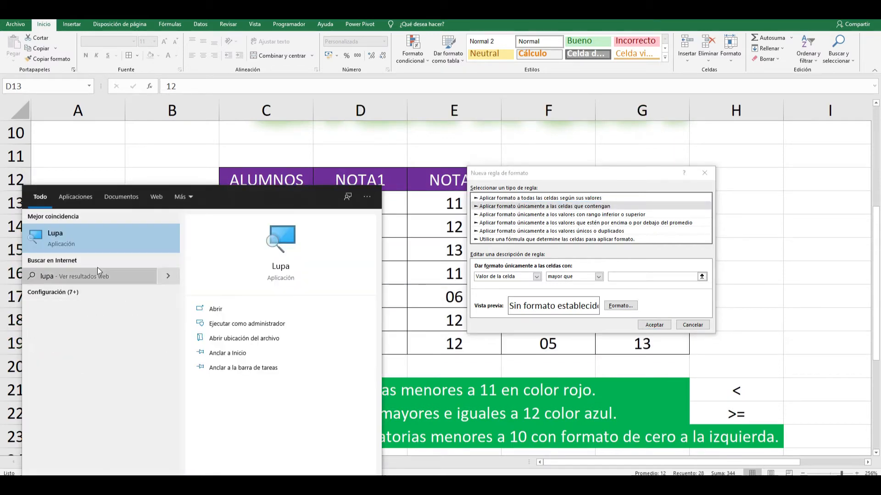
left_click(122, 242)
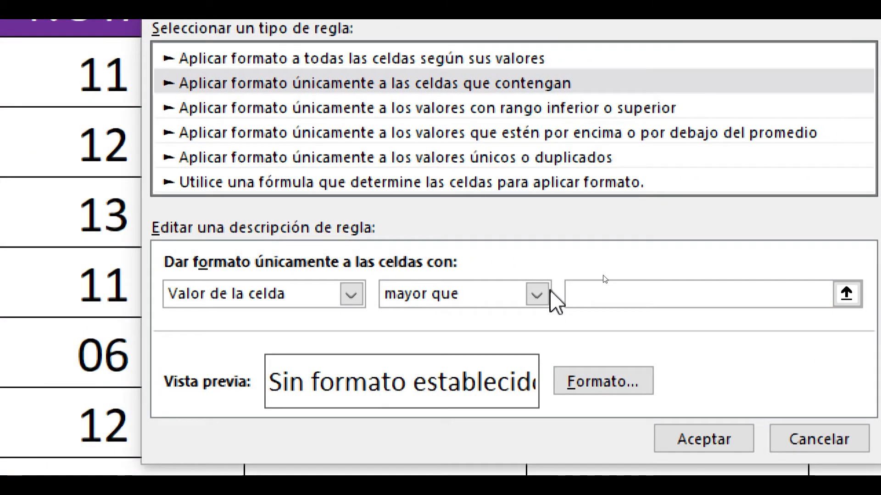
Set the rule's condition to cell values less than (menor que) 11.
left_click(538, 294)
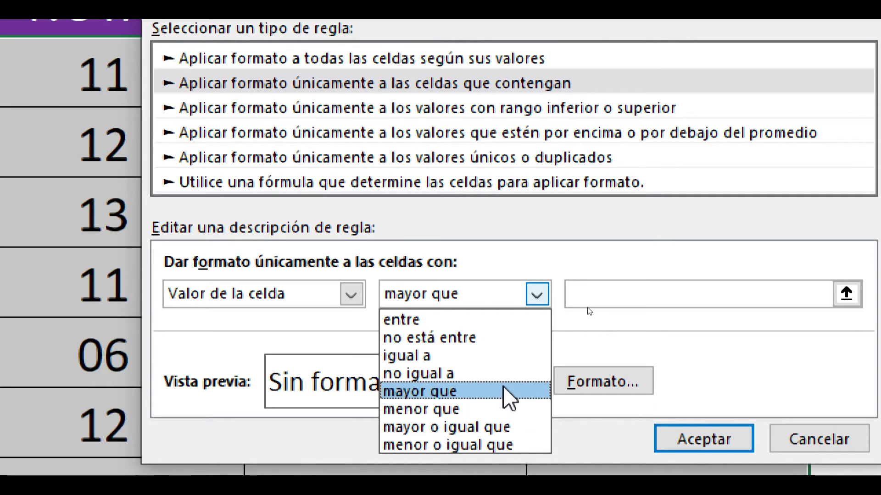
left_click(504, 410)
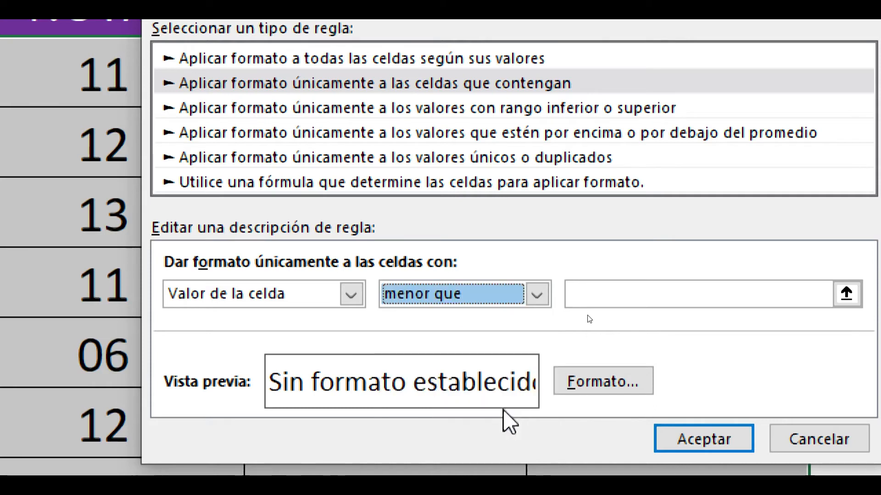
left_click(629, 298)
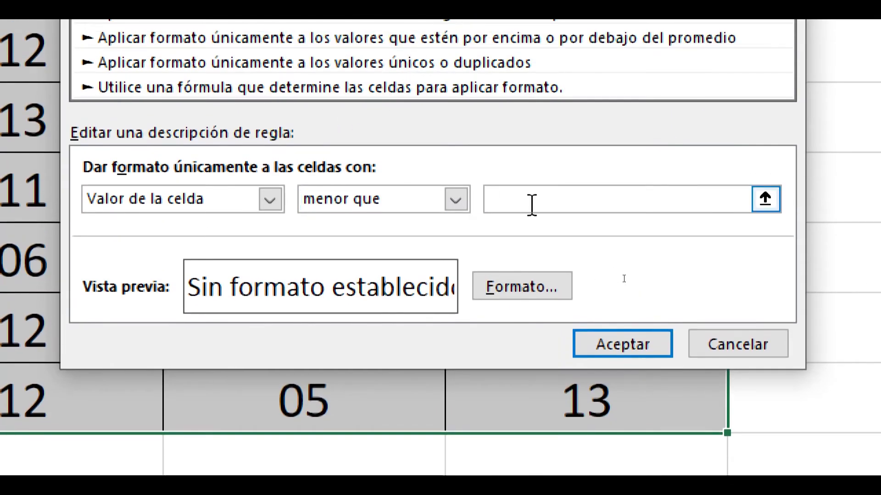
type("11")
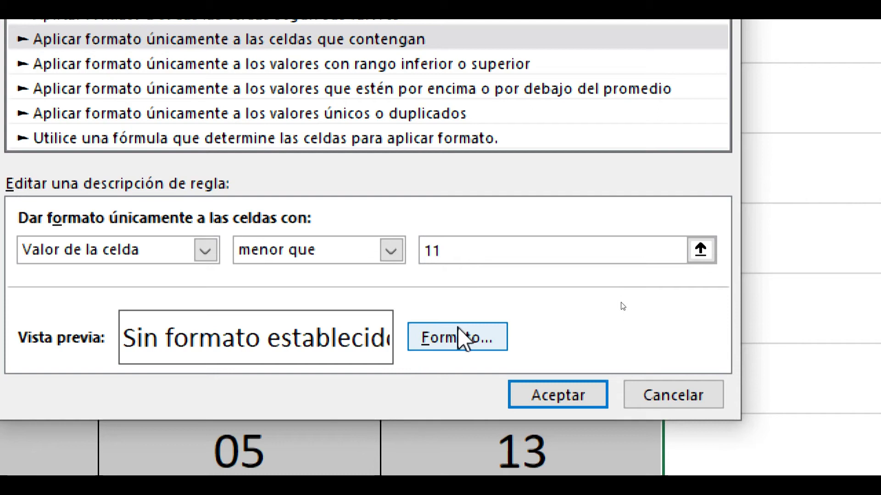
Set the font colour of the less-than-11 rule to standard red and apply the rule to the grades.
left_click(462, 338)
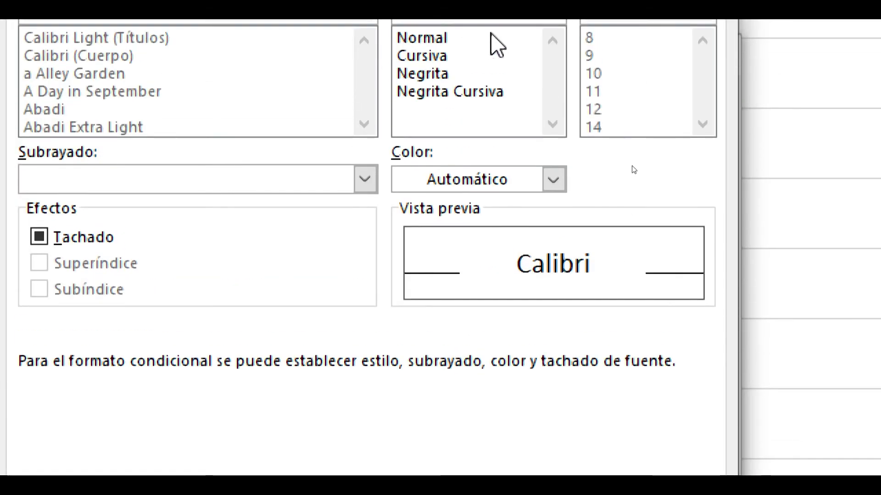
left_click(555, 65)
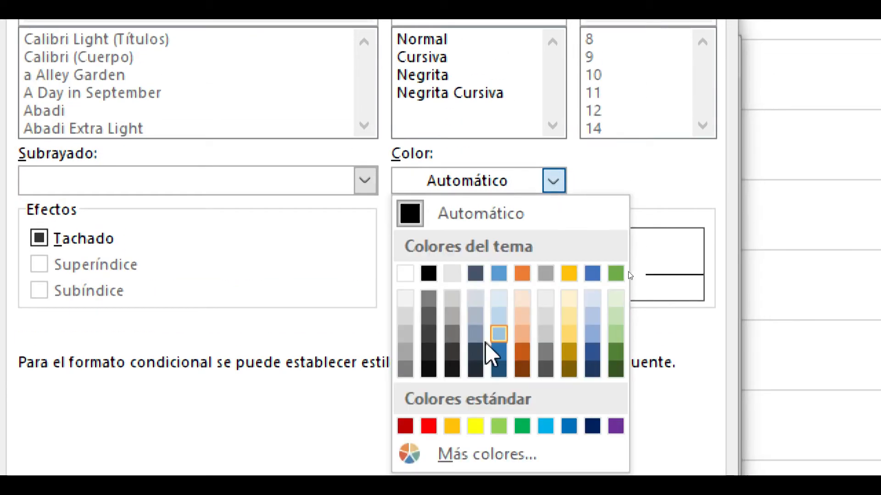
left_click(428, 427)
left_click(550, 389)
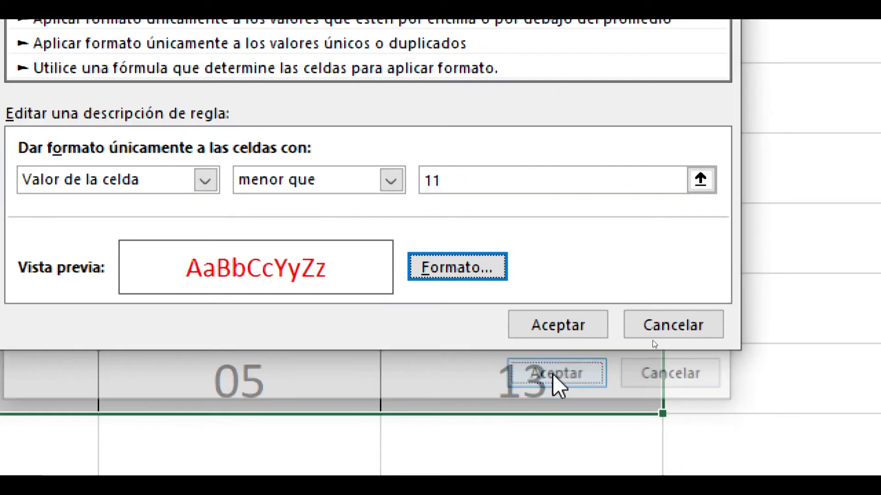
left_click(557, 328)
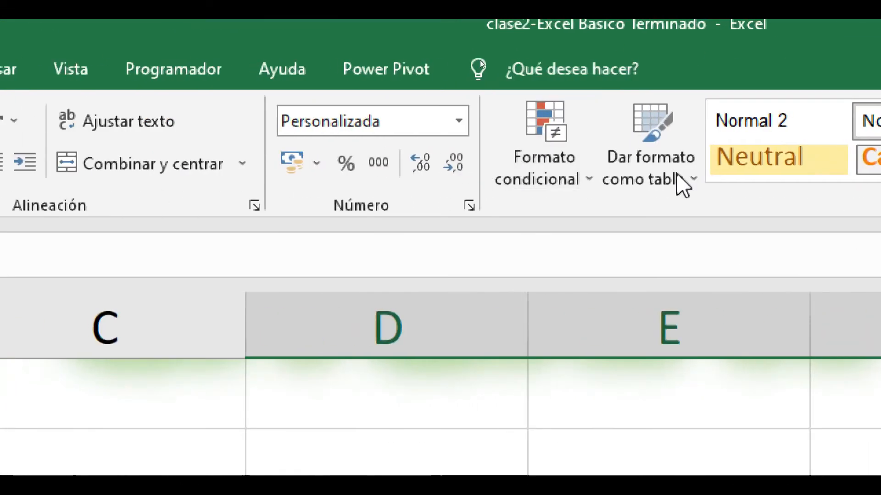
Create another custom cell-highlighting rule for the grades in D13:G19 with the condition greater than or equal to (mayor o igual que) 12.
left_click(560, 183)
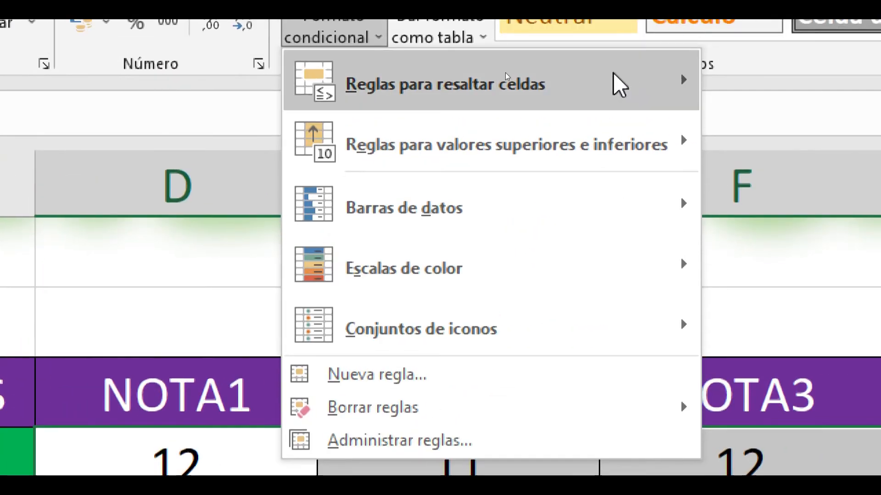
mouse_move(799, 232)
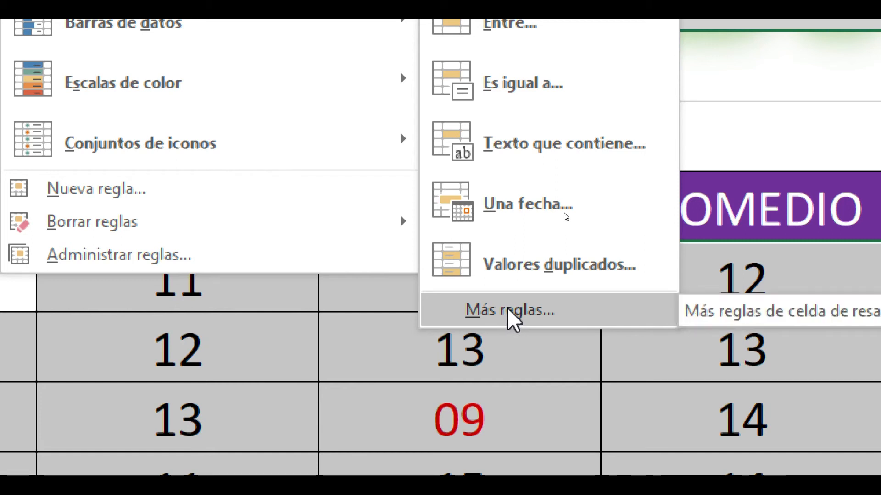
left_click(508, 309)
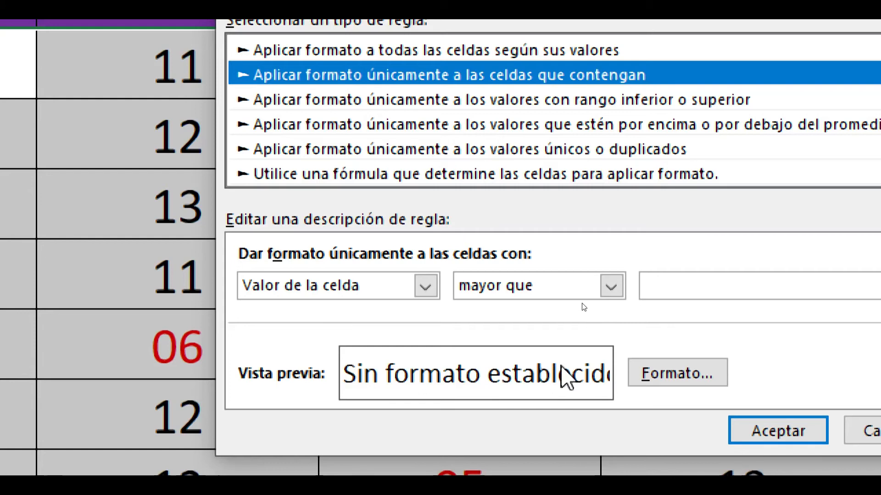
left_click(605, 284)
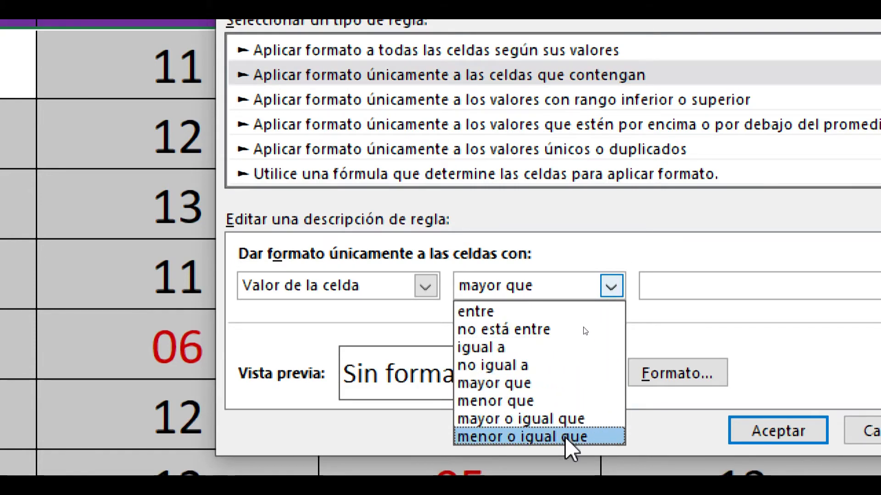
left_click(576, 420)
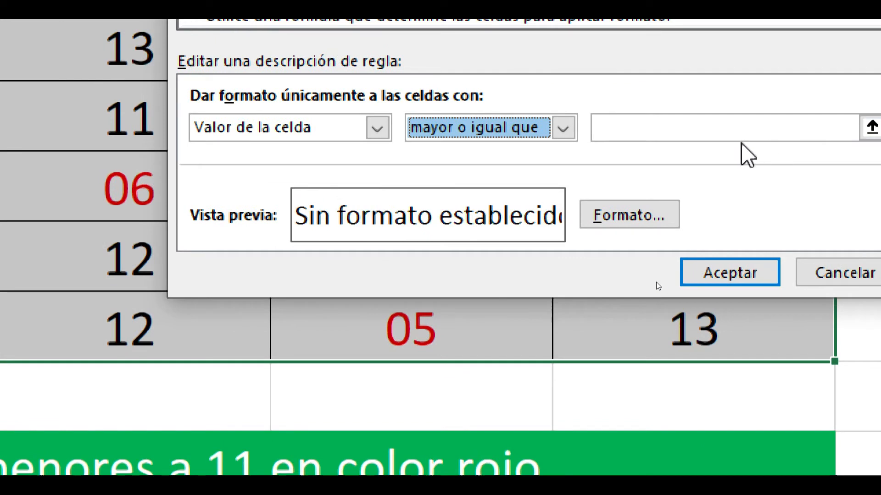
left_click(775, 54)
type("12")
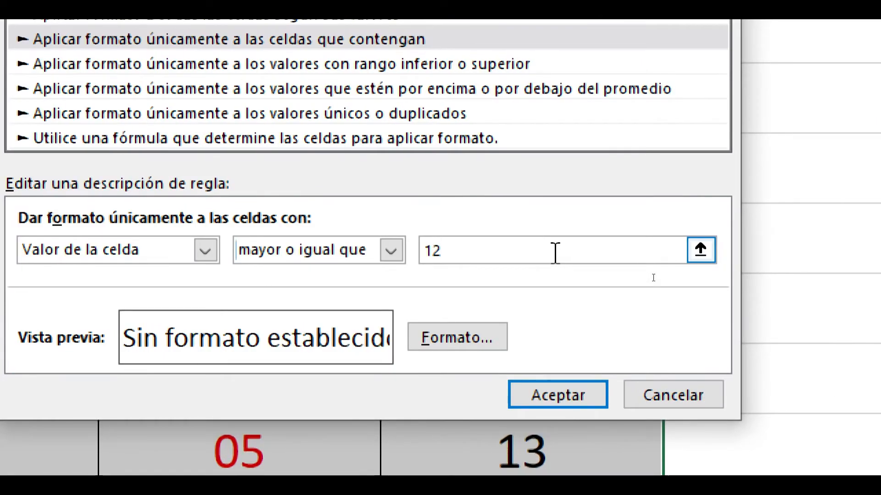
Set the new rule's font colour to standard dark blue and apply the rule to the grades.
left_click(479, 336)
left_click(554, 63)
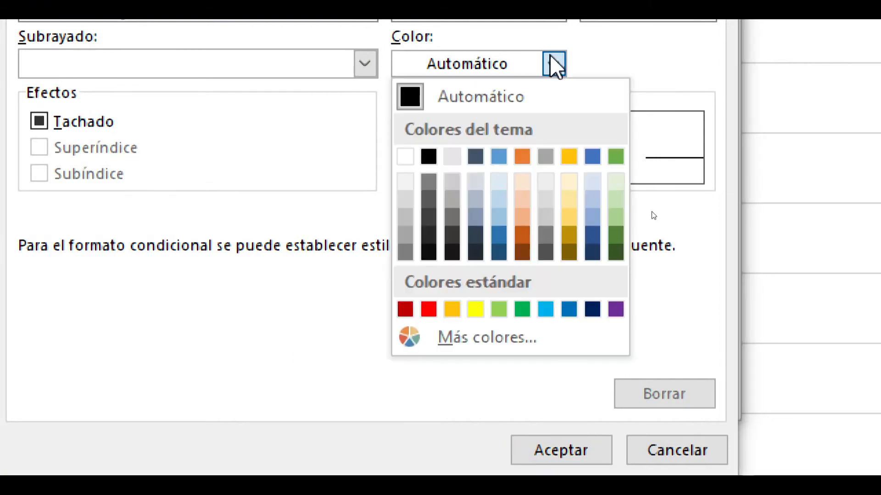
left_click(592, 308)
left_click(574, 448)
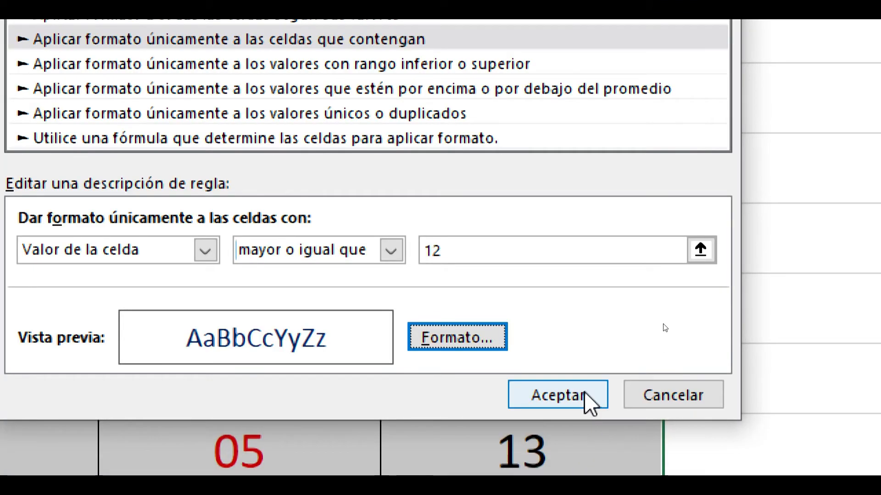
left_click(590, 404)
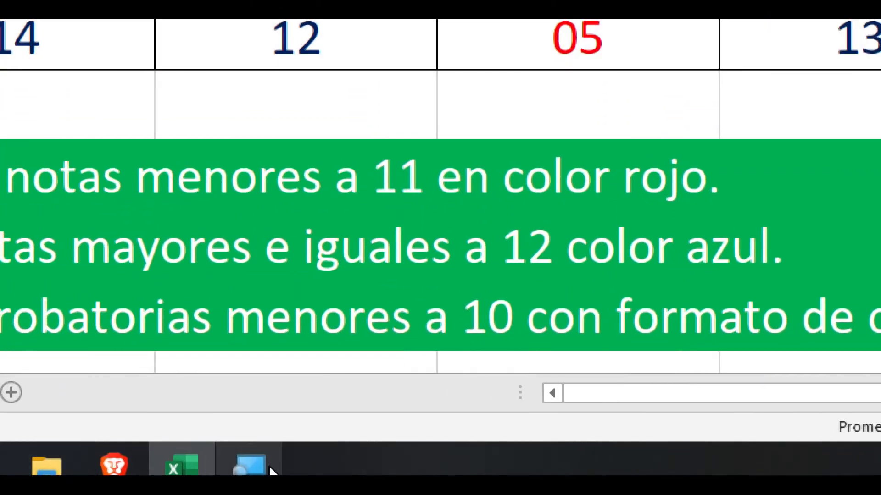
Close the Windows magnifier and check the average in G17 against the colour conditions in rows 21 and 22.
right_click(159, 465)
left_click(293, 429)
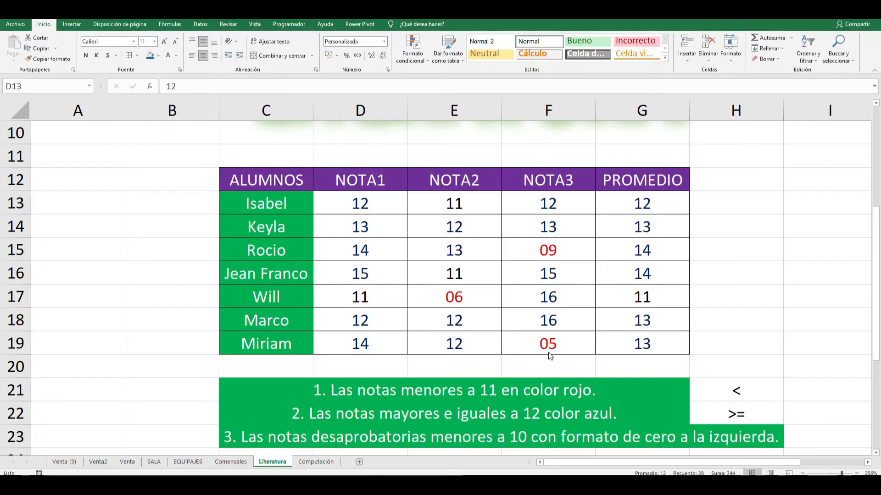
left_click(646, 298)
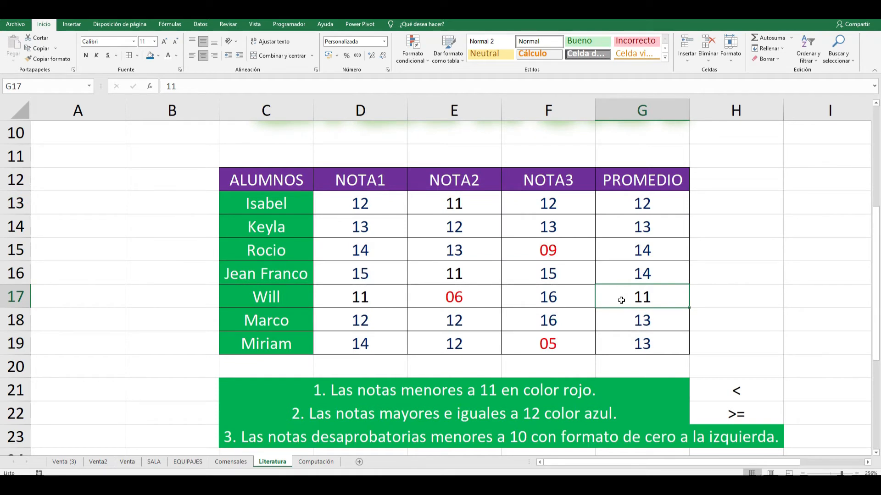
left_click_drag(543, 386, 547, 412)
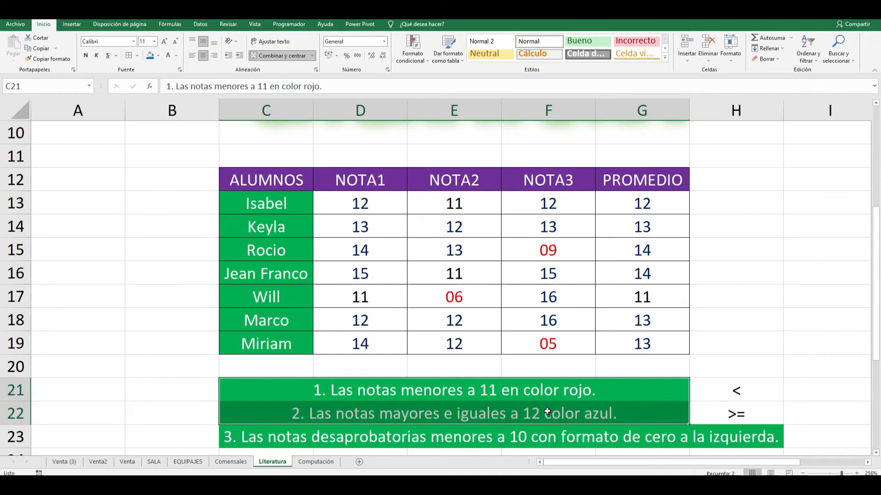
left_click(647, 300)
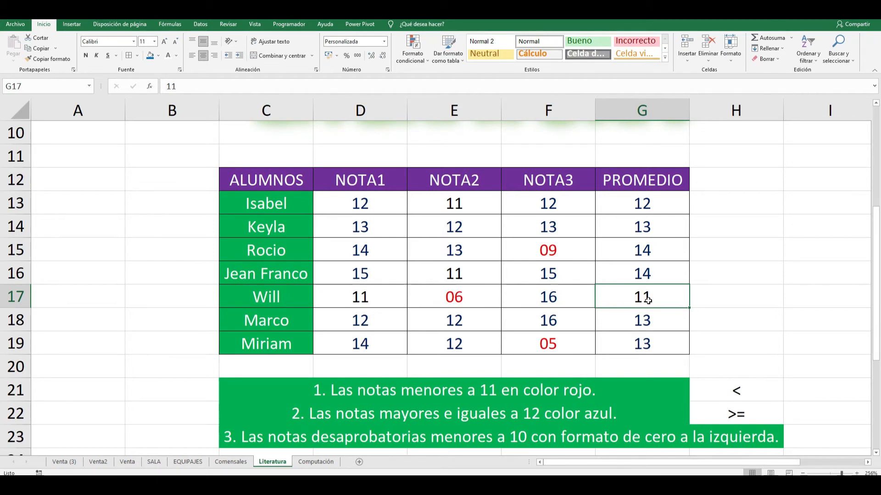
Change the number format of the grades in D13:G19 to General and check the single-digit grade in F15.
left_click_drag(391, 206, 641, 340)
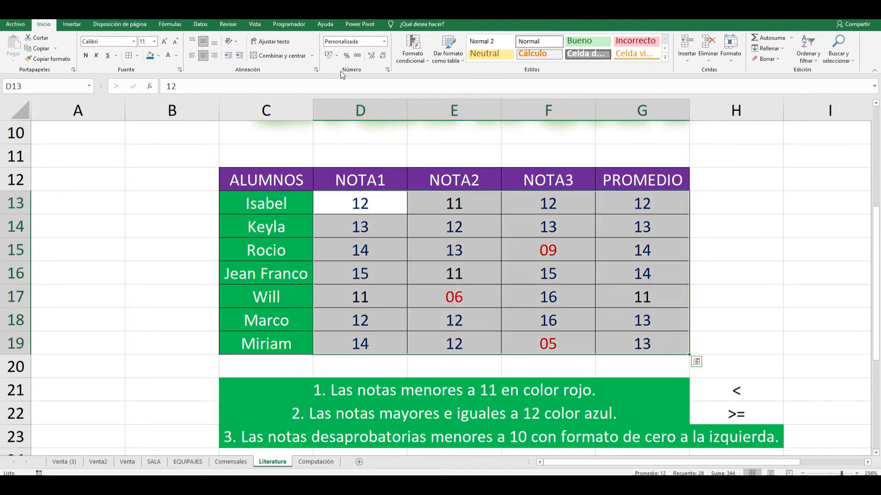
left_click(383, 41)
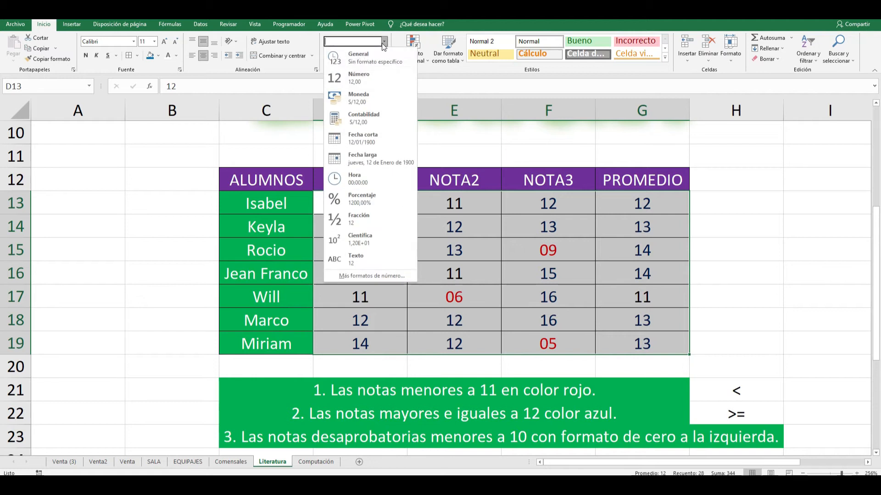
left_click(360, 54)
left_click(523, 249)
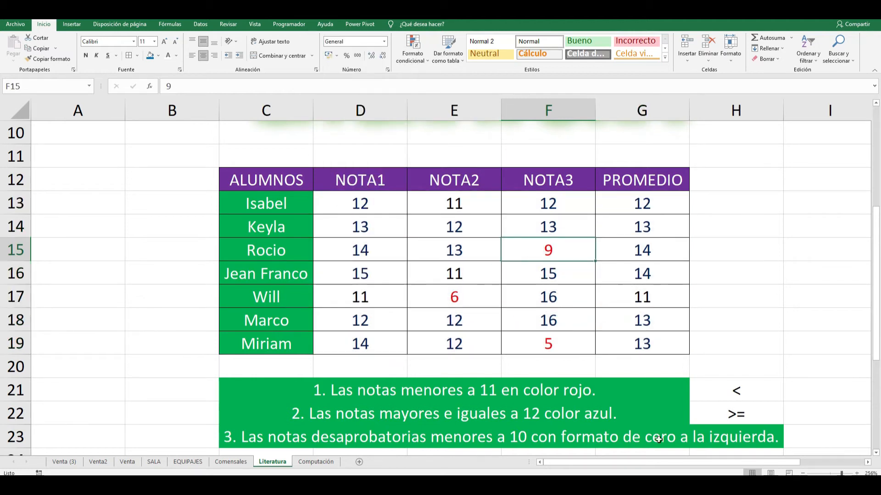
left_click(415, 224)
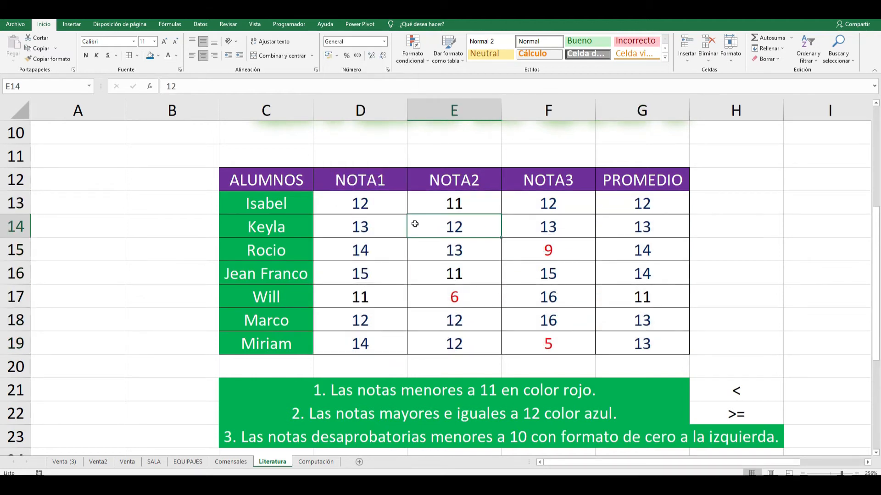
Apply the custom number format 00 to the grades in D13:G19 so single-digit grades get a leading zero.
left_click_drag(363, 205, 624, 337)
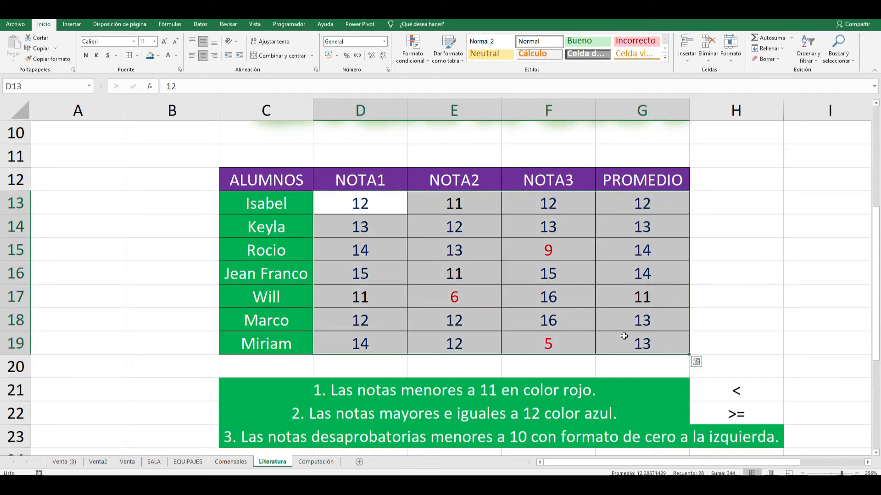
left_click(385, 44)
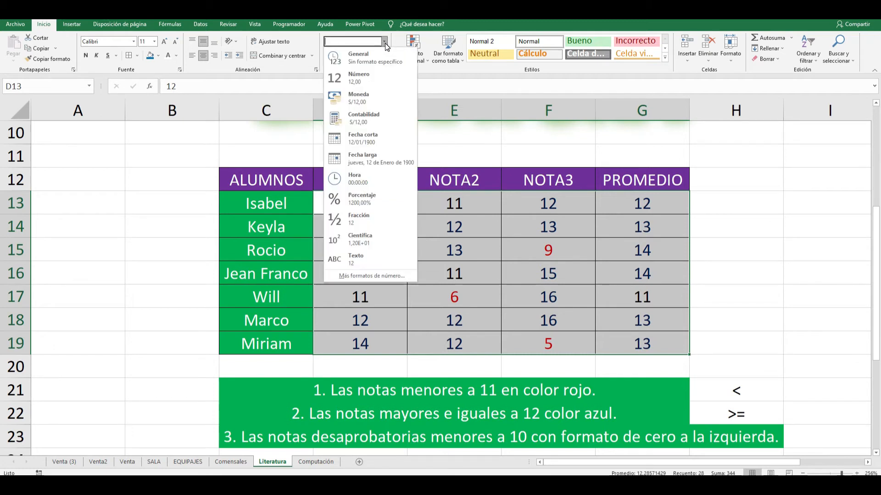
left_click(387, 275)
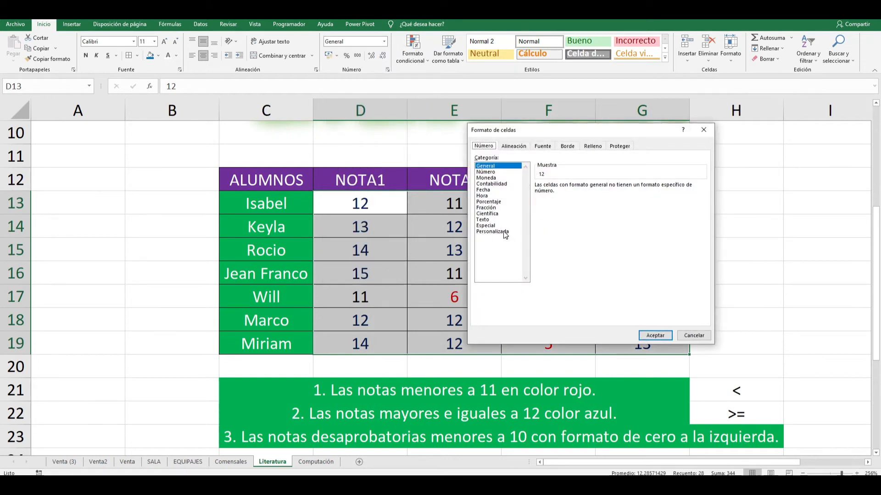
left_click(504, 232)
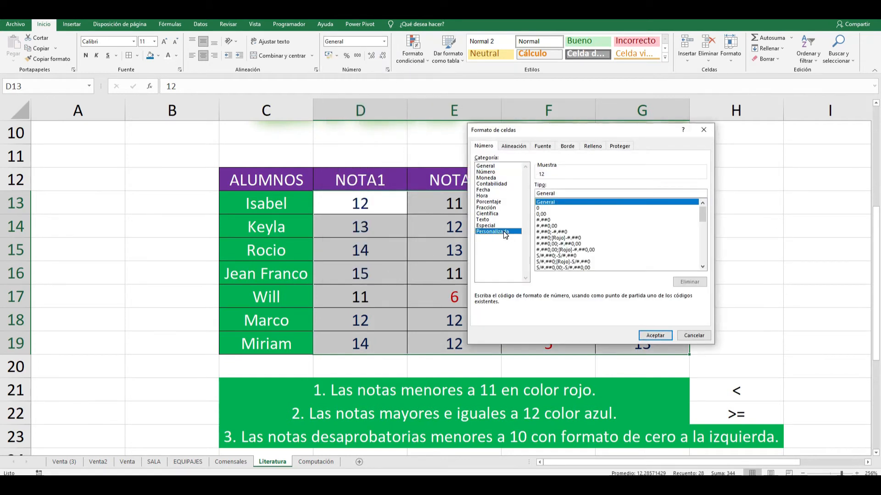
left_click(544, 209)
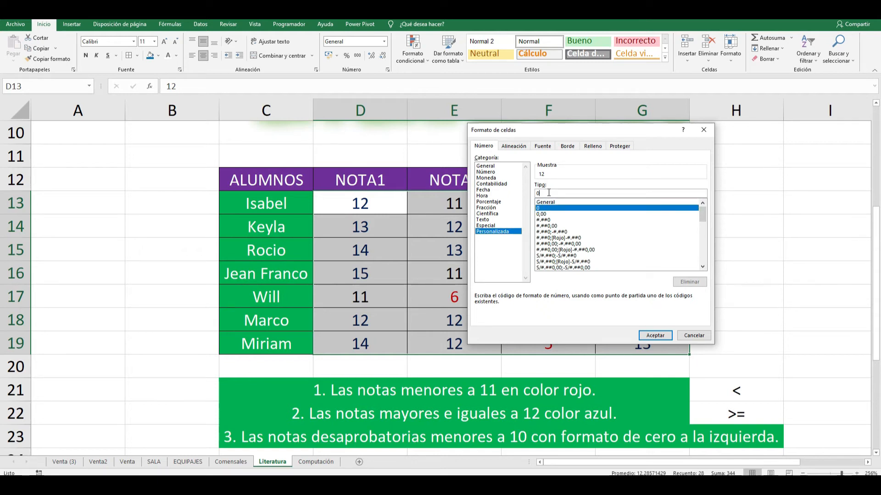
type("0")
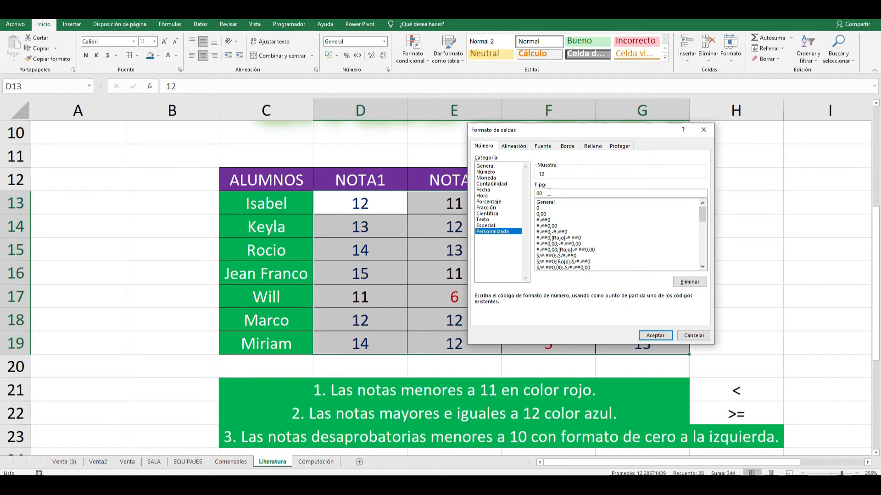
left_click(656, 335)
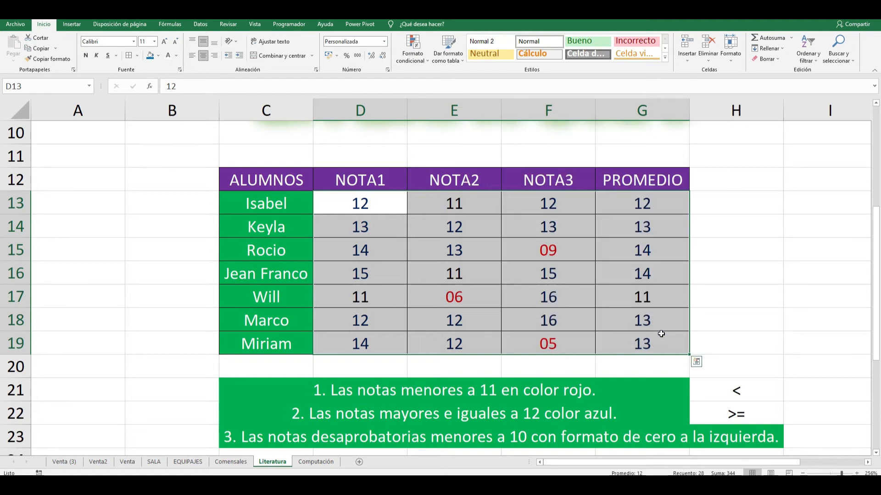
left_click(514, 263)
left_click_drag(373, 205, 638, 345)
Bring up the CLASE 2 folder in File Explorer and close the workbook clase2-Excel Basico Terminado.xlsx without saving its changes.
left_click(247, 485)
left_click_drag(782, 20, 702, 41)
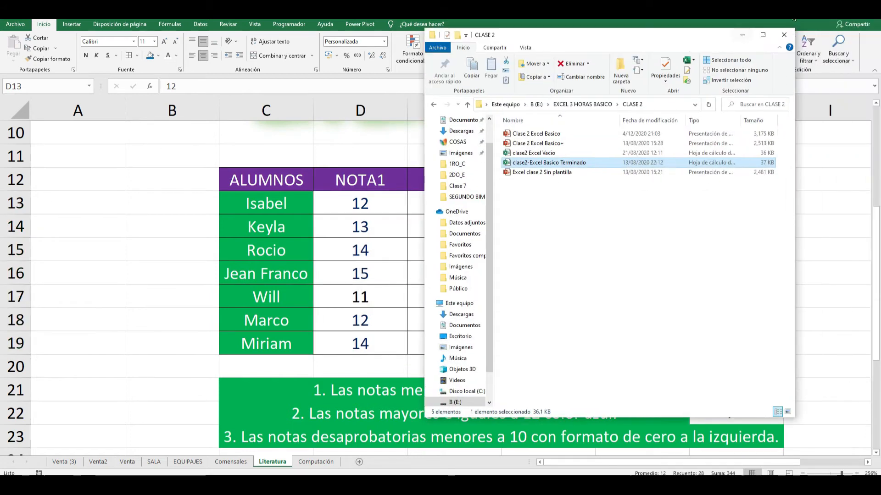
left_click(817, 10)
double_click(826, 444)
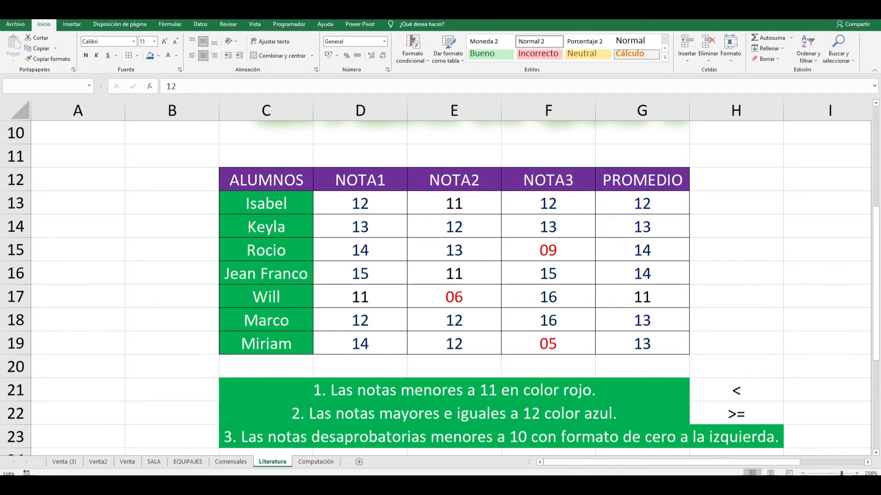
left_click(870, 8)
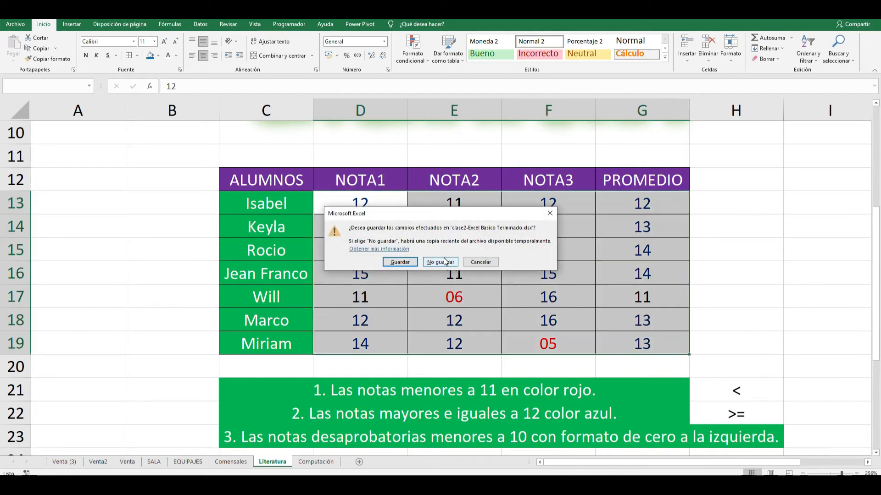
left_click(440, 262)
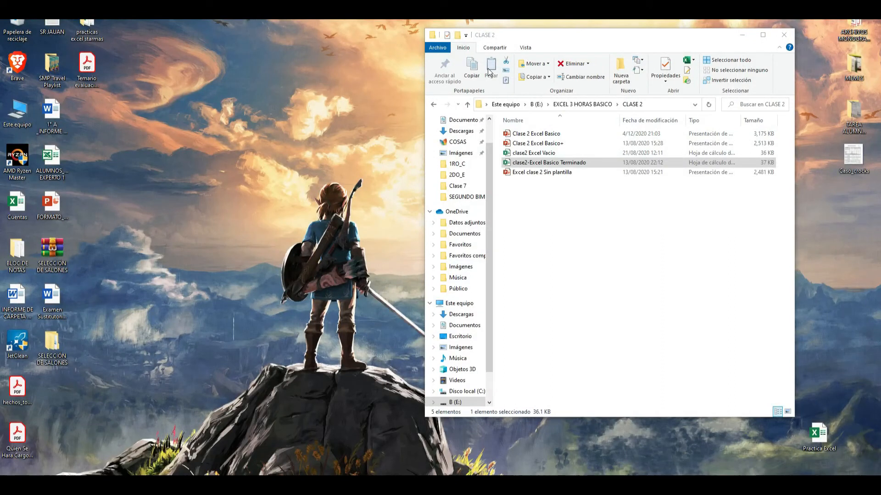
Look in the CLASE 5 folder inside EXCEL 3 HORAS BASICO, and open the CLASE 4 folder instead.
left_click(434, 105)
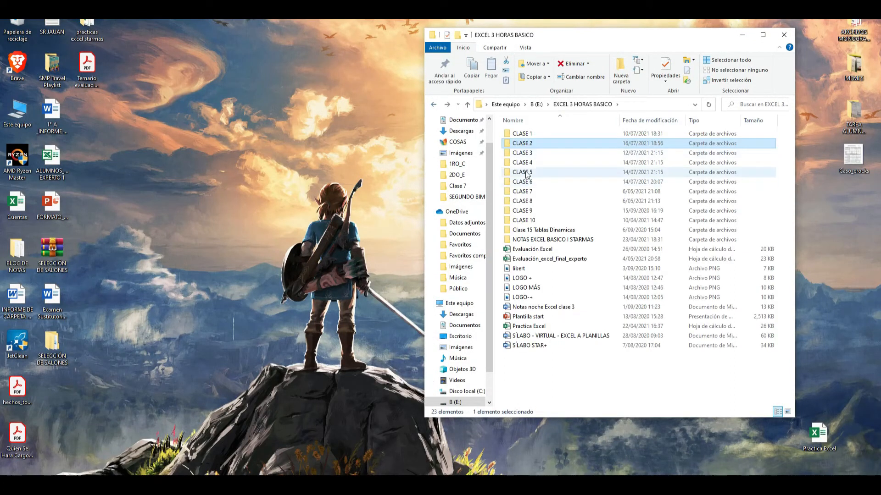
double_click(523, 172)
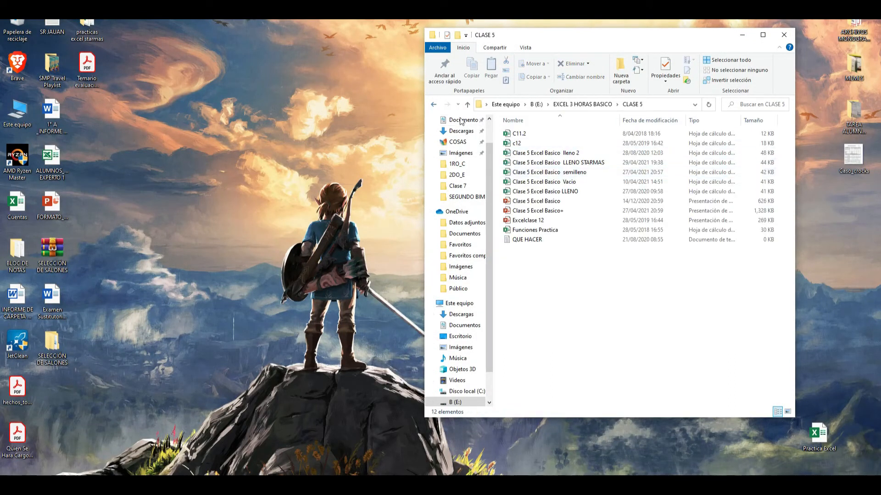
left_click(434, 104)
double_click(527, 163)
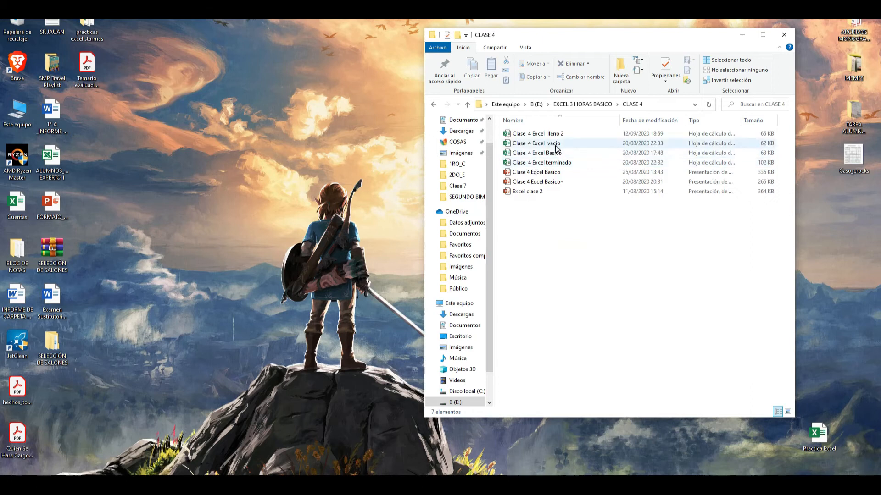
Open the workbook Clase 3 Excel Basico from the CLASE 3 folder in EXCEL 3 HORAS BASICO and maximize its window.
left_click(554, 145)
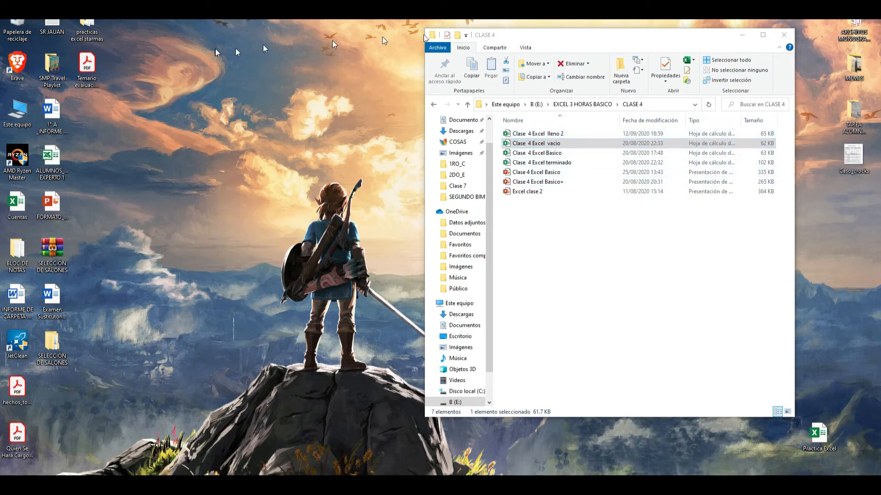
left_click(436, 107)
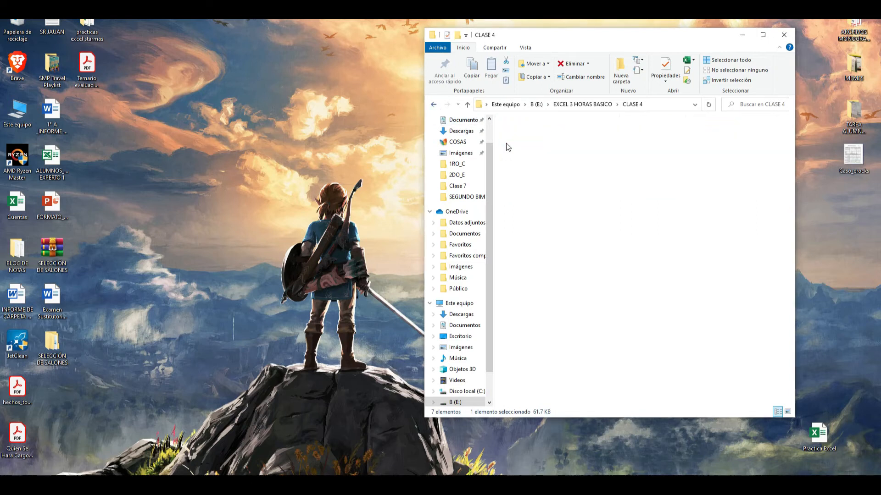
double_click(533, 156)
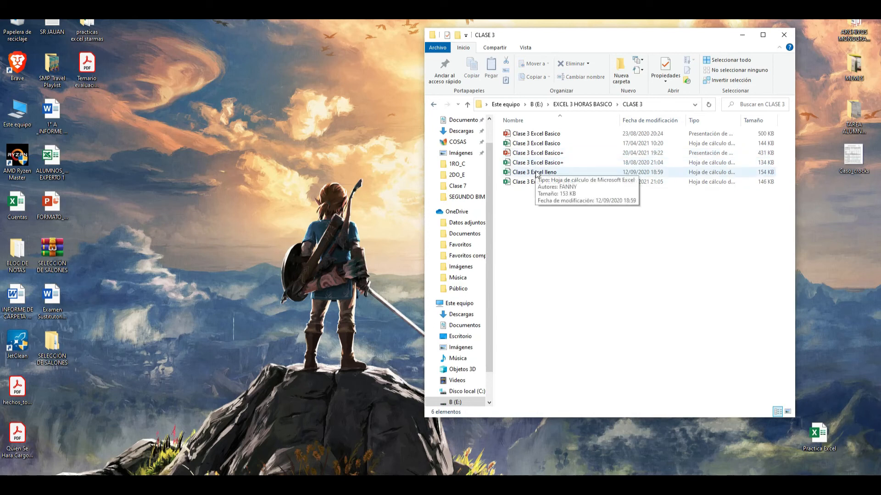
left_click(536, 164)
double_click(541, 144)
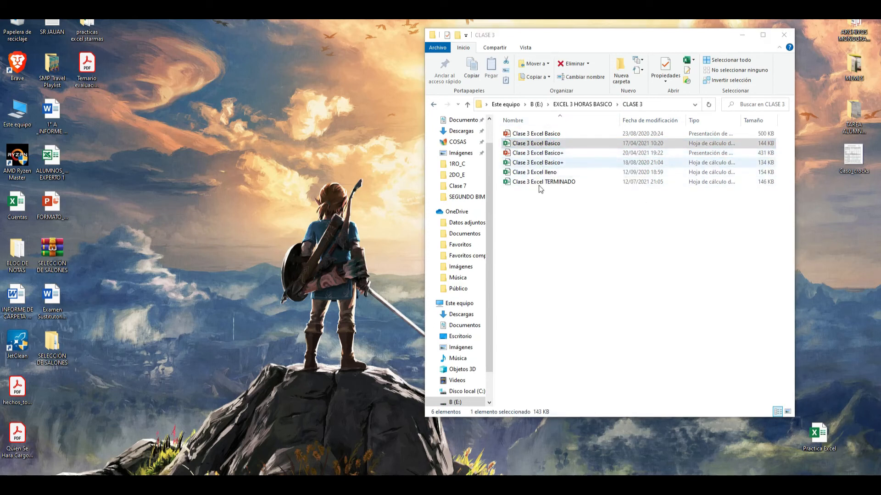
left_click(545, 232)
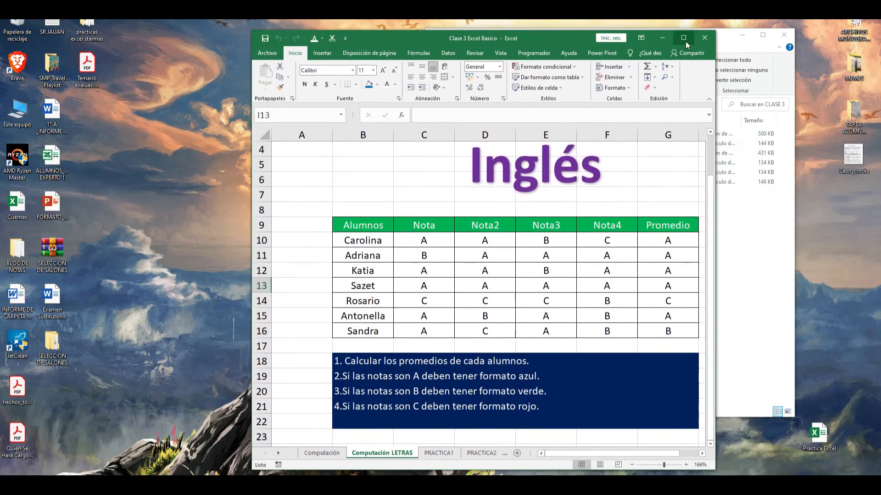
left_click(685, 40)
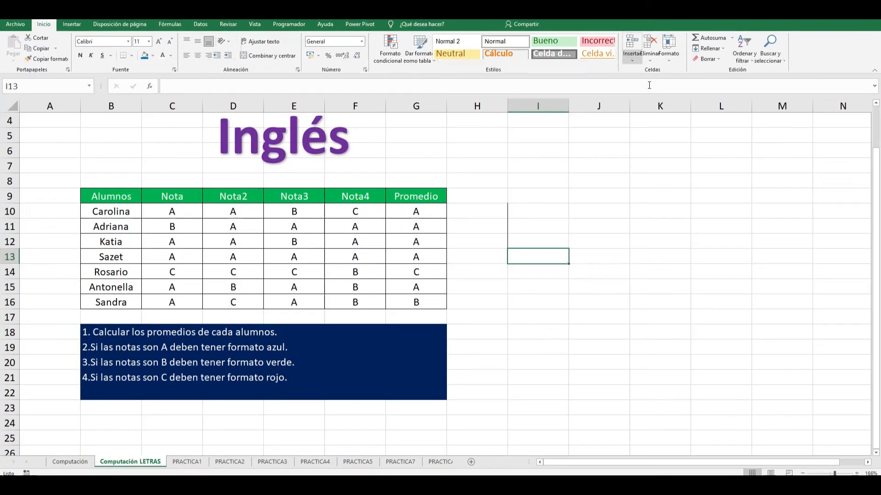
Go to the Computación sheet and enlarge the view to 286% around the grade table and its instructions.
left_click(70, 461)
left_click(161, 286)
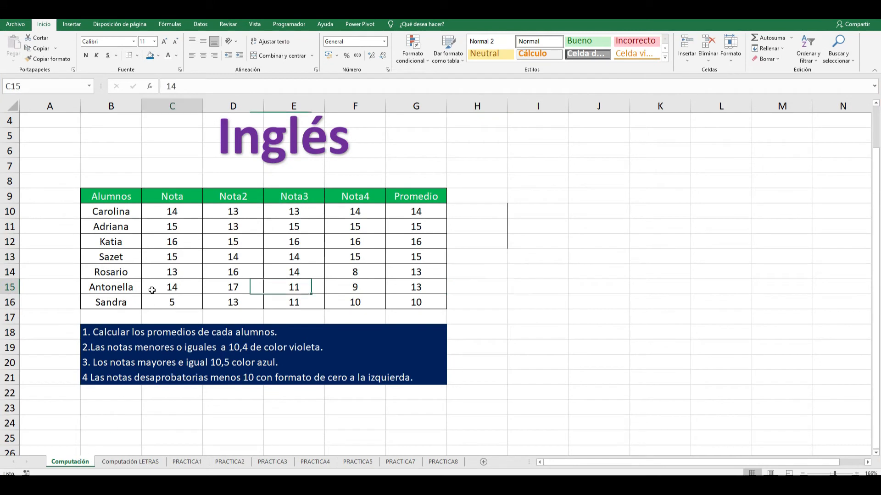
left_click_drag(835, 473, 844, 473)
scroll(674, 406, "down", 1)
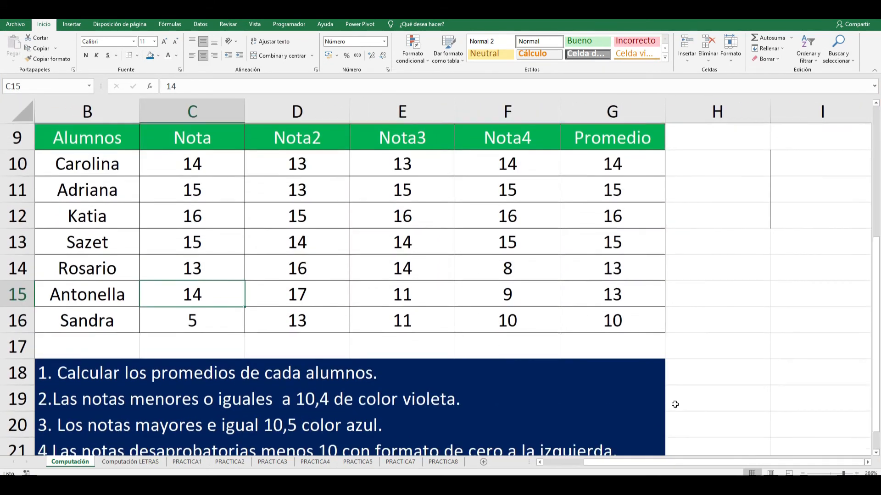
left_click(540, 462)
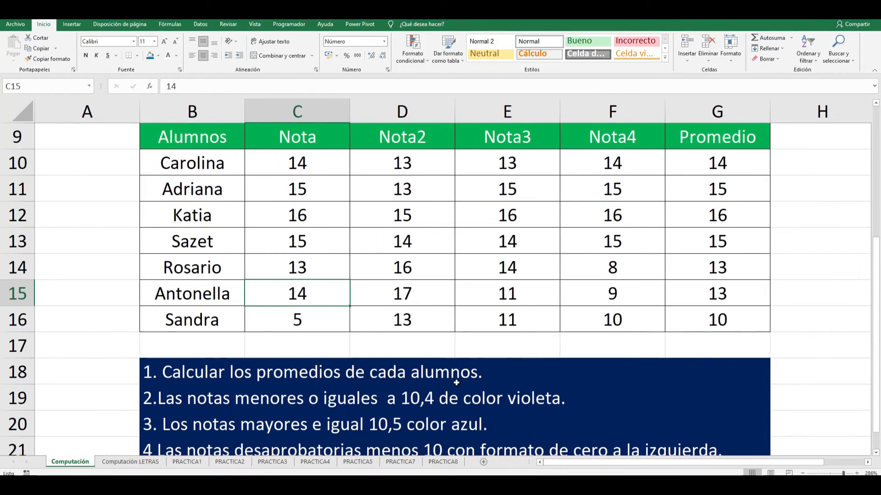
Color the text of instruction 2 in row 19 purple and of instruction 3 in row 20 dark blue.
left_click(398, 402)
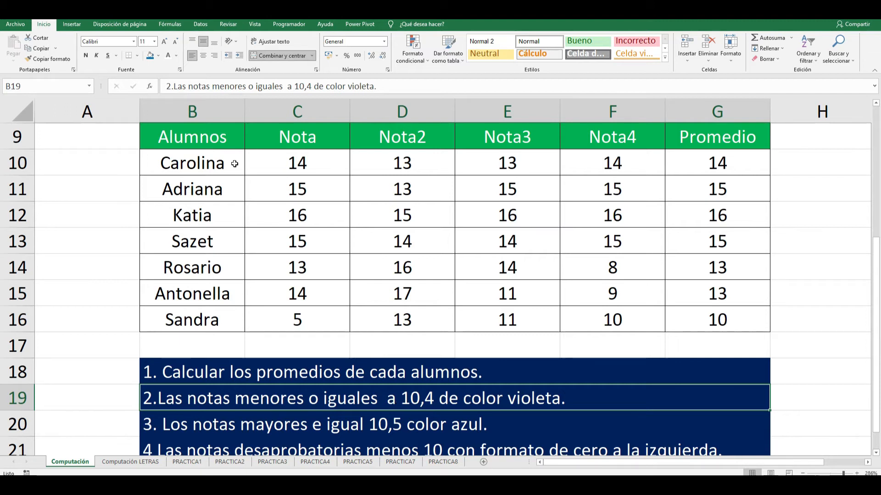
left_click(176, 56)
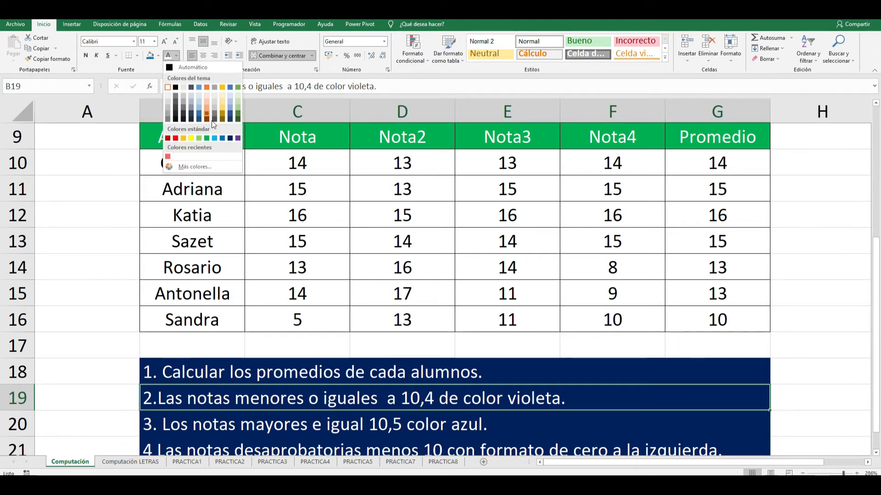
left_click(236, 138)
left_click(354, 426)
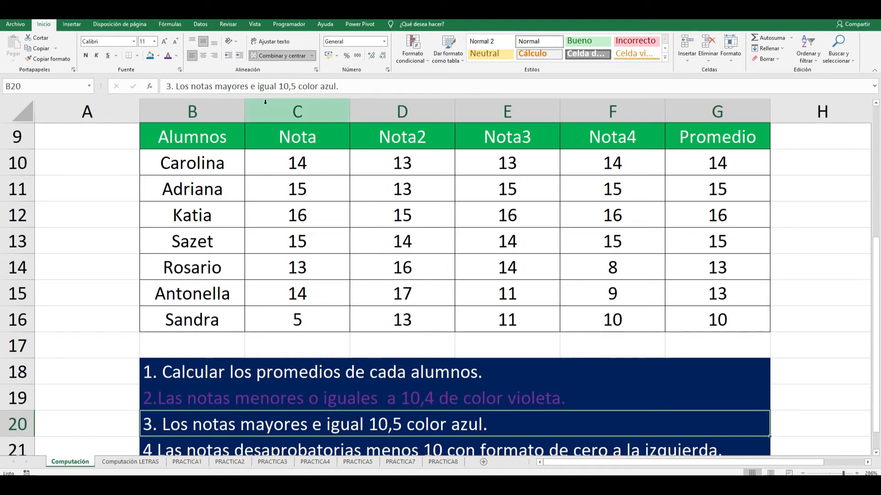
left_click(175, 56)
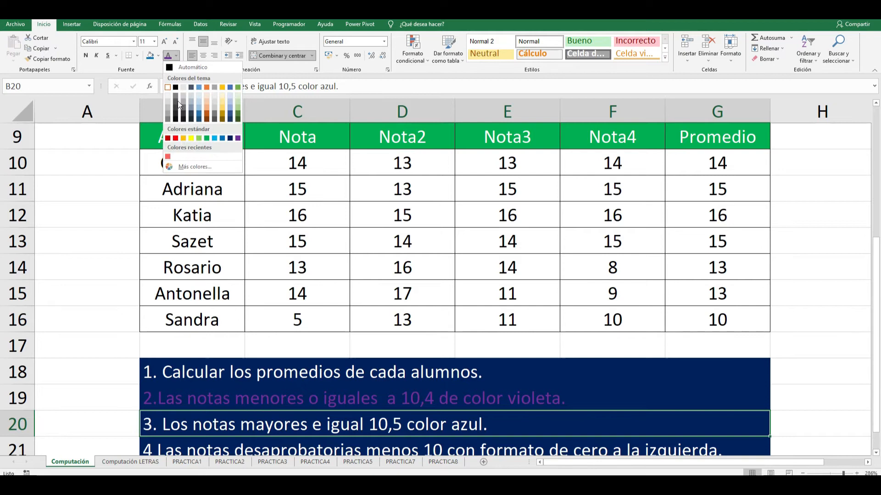
left_click(230, 138)
Remove the dark blue fill from the two instructions in rows 19 and 20.
left_click_drag(358, 392, 358, 419)
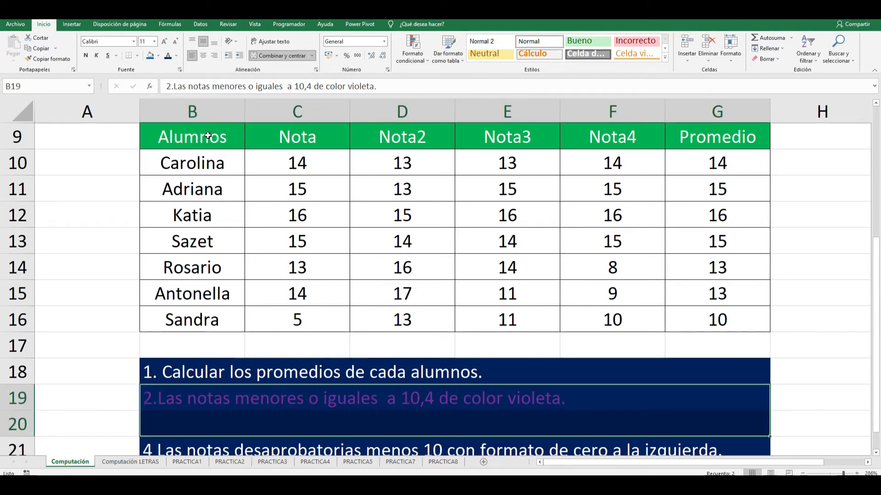
left_click(159, 55)
left_click(173, 155)
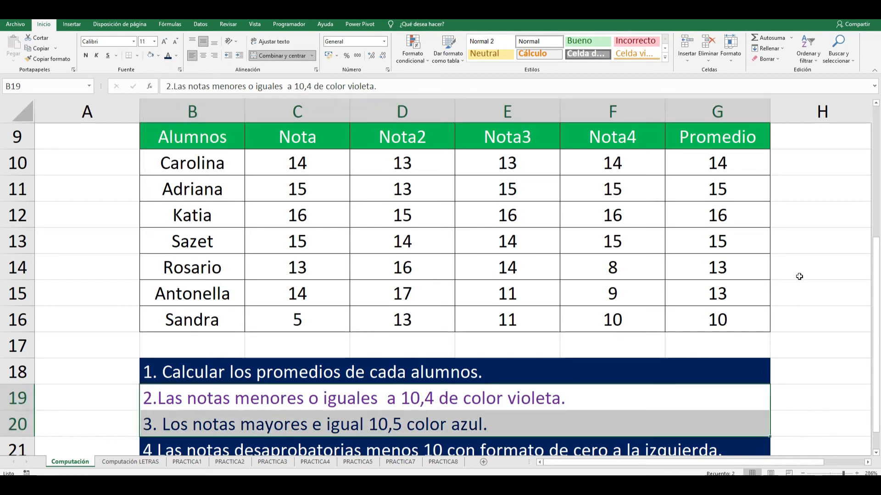
left_click(799, 276)
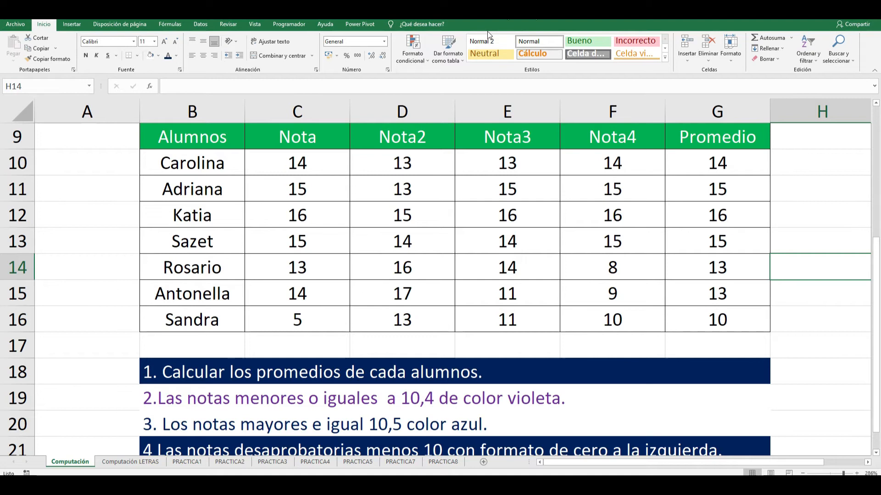
Set up a new conditional formatting rule on the grades in C10:G16 for cell values less than or equal to 10,4.
left_click_drag(326, 165, 739, 321)
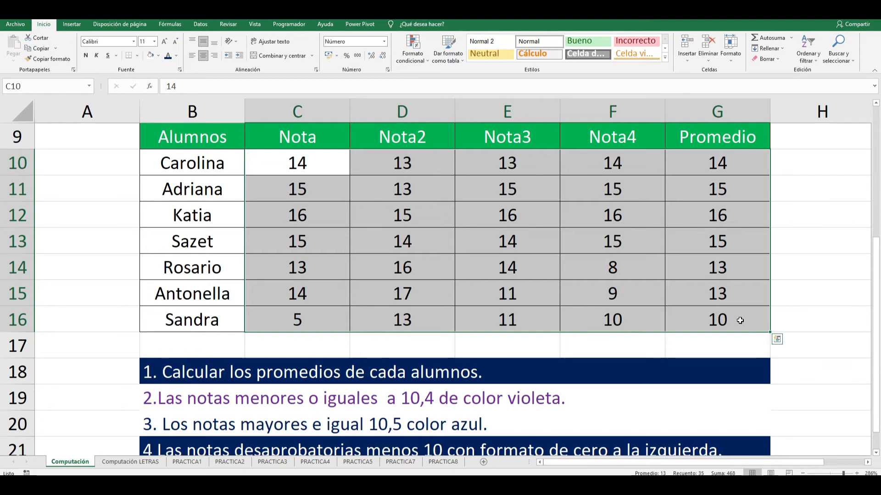
left_click(406, 56)
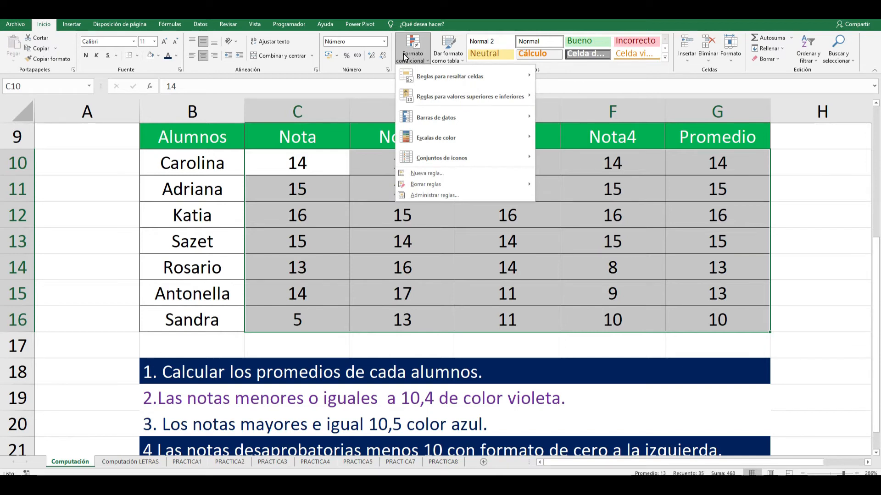
mouse_move(431, 71)
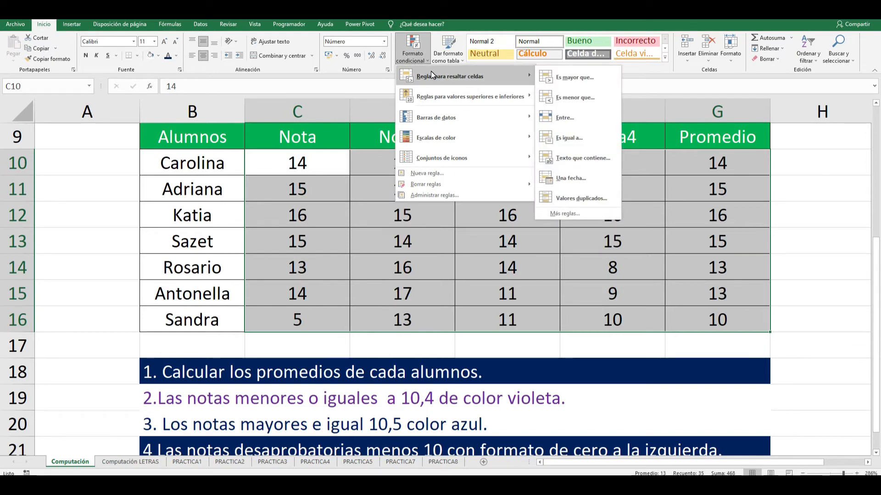
left_click(581, 214)
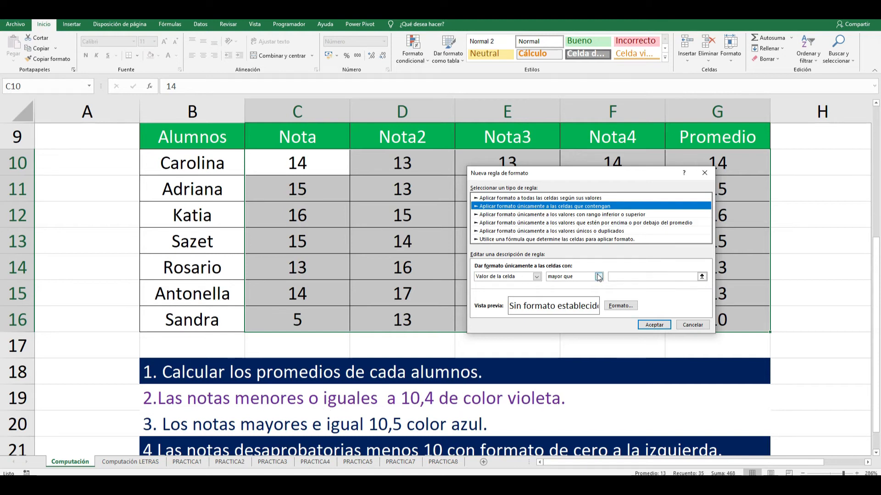
left_click(599, 276)
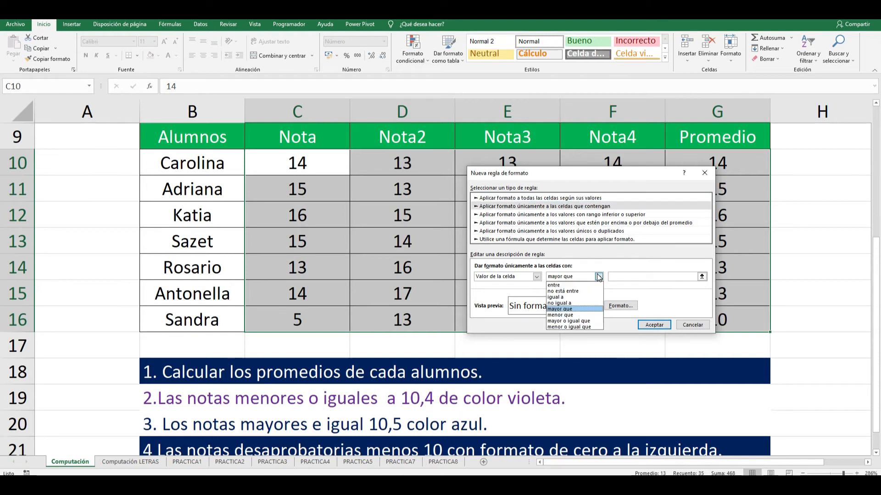
left_click(596, 326)
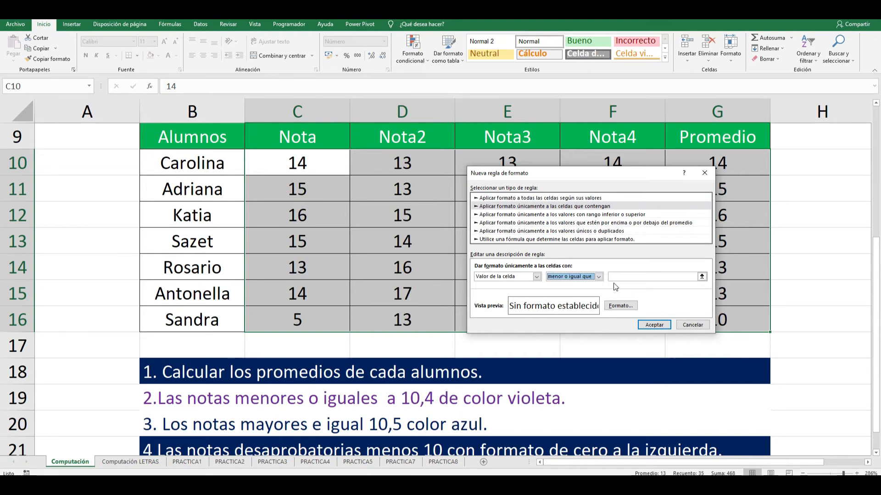
left_click(628, 276)
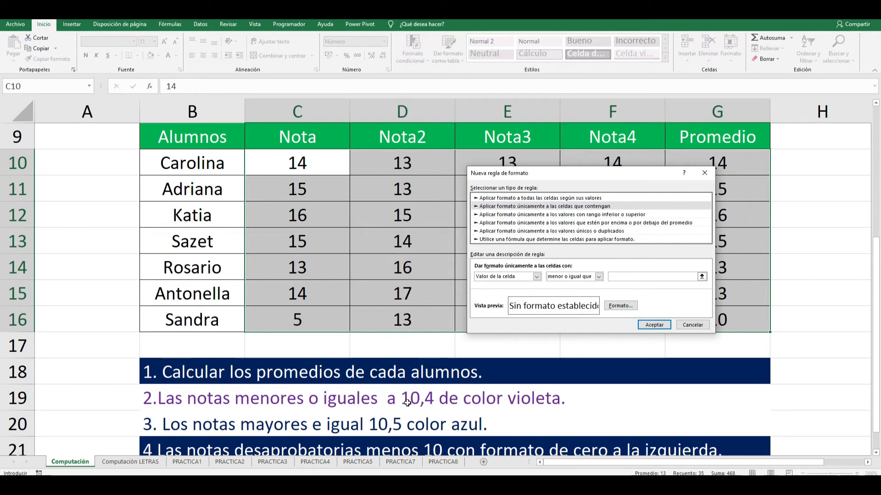
type("10,4")
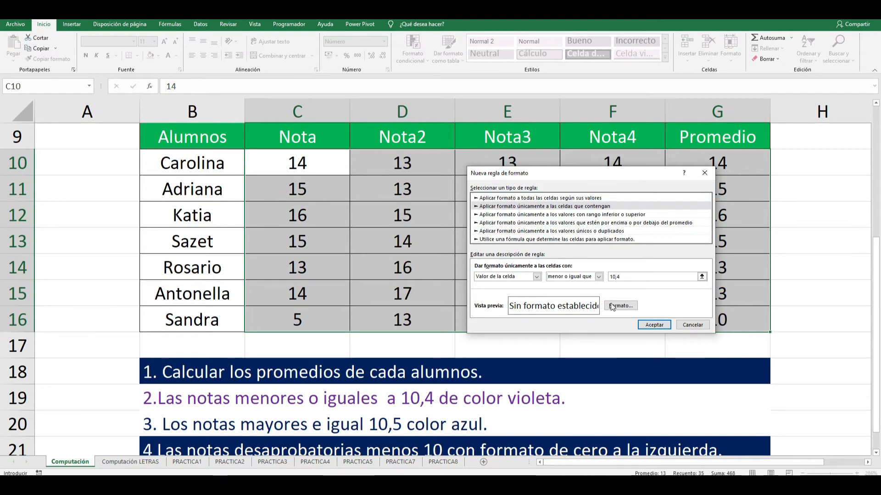
Give the 10,4 rule a purple font color and apply it to the selected grades.
left_click(622, 308)
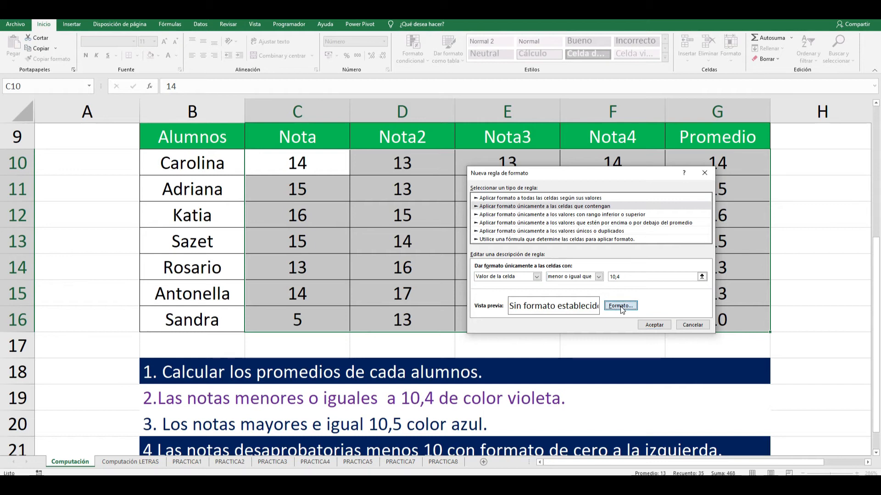
left_click(652, 215)
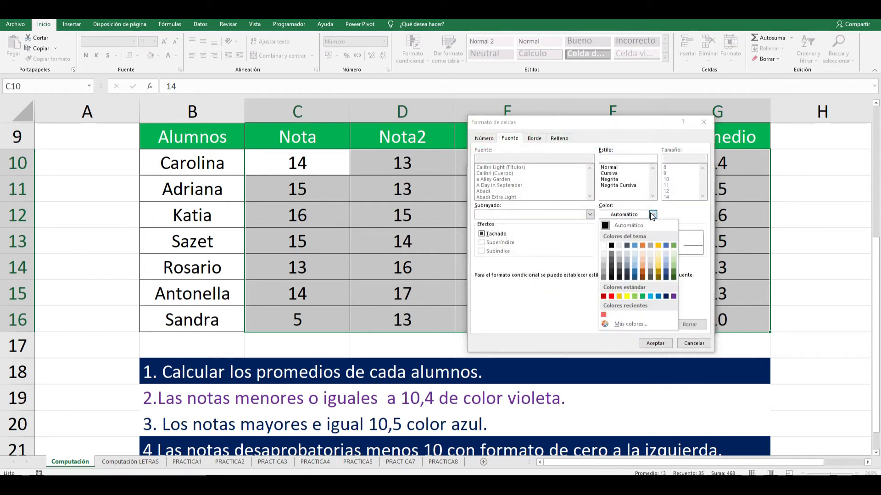
left_click(673, 297)
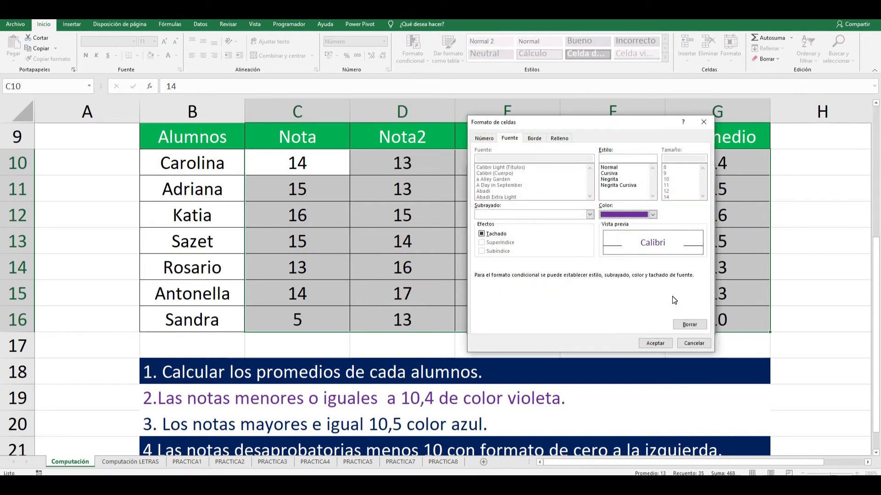
left_click(664, 345)
left_click(654, 326)
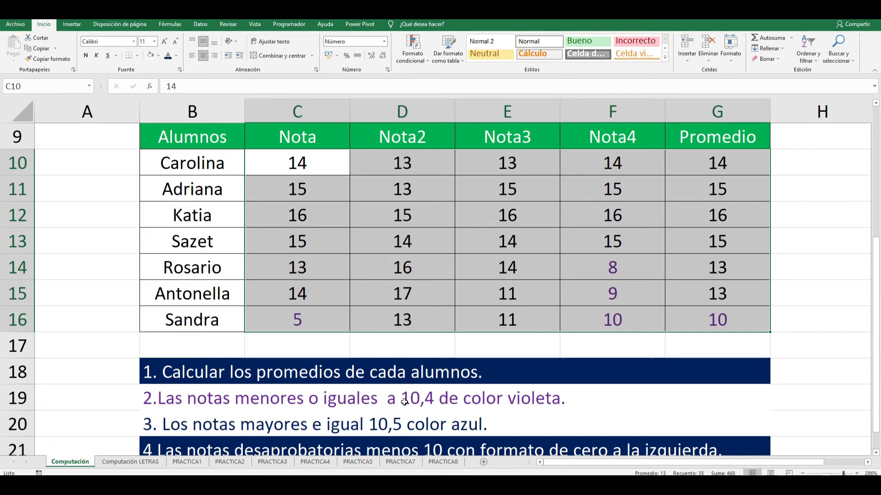
Set up a second conditional formatting rule on the selected grades for cell values greater than or equal to 10,5.
left_click(415, 57)
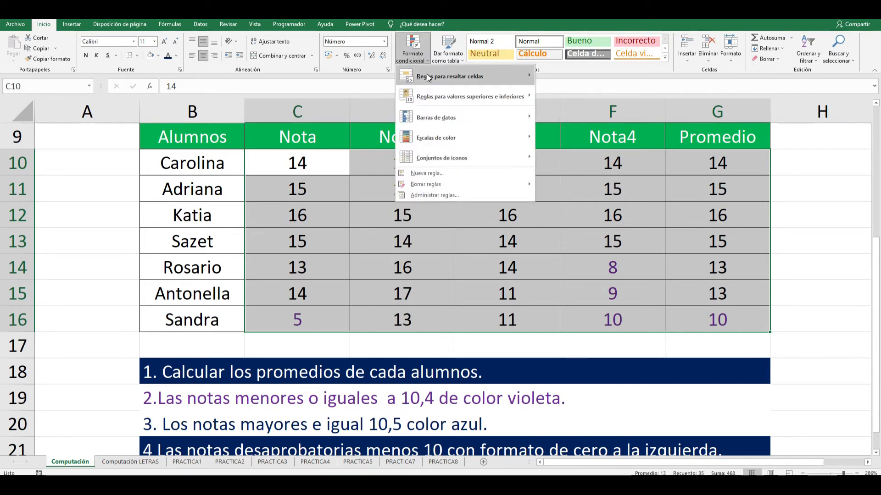
mouse_move(428, 77)
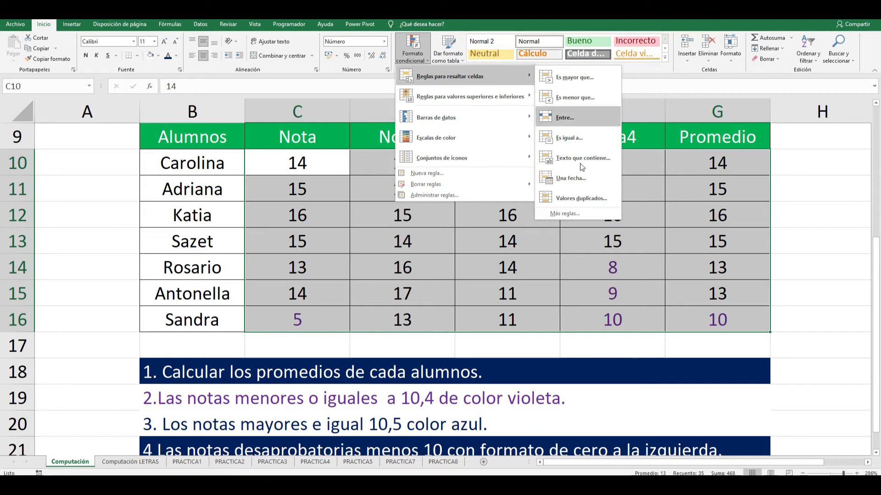
left_click(584, 217)
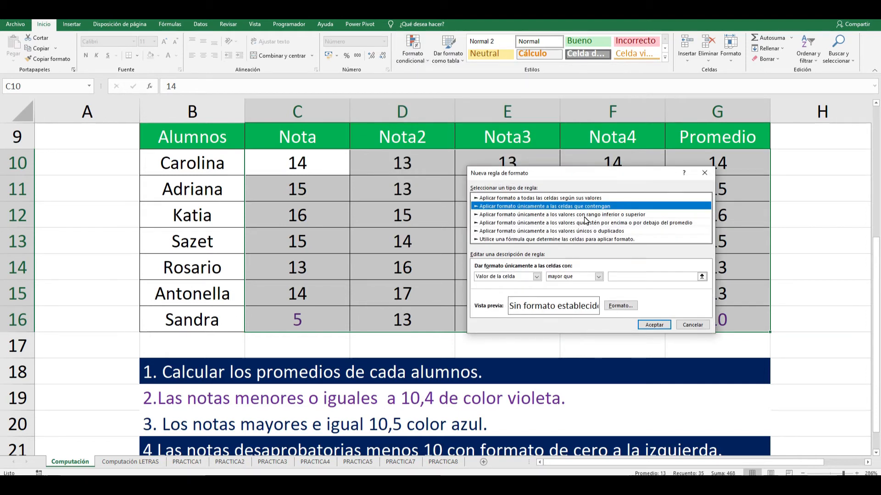
left_click(599, 277)
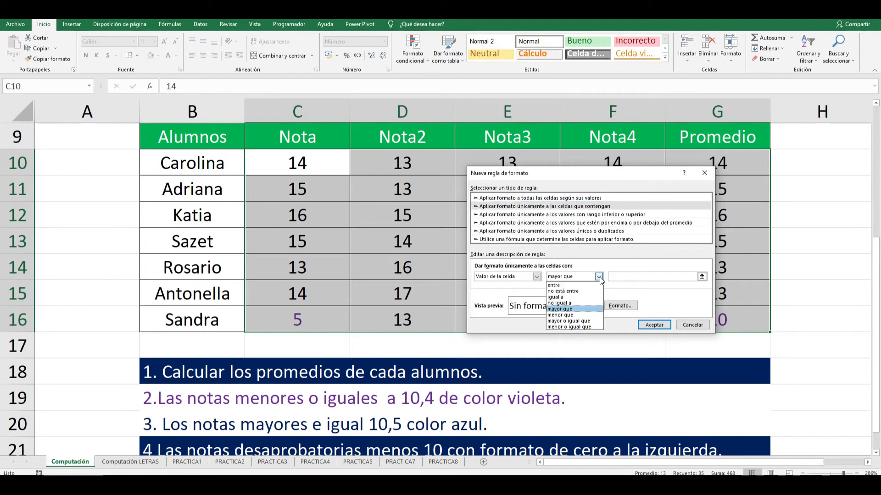
left_click(585, 321)
left_click(619, 277)
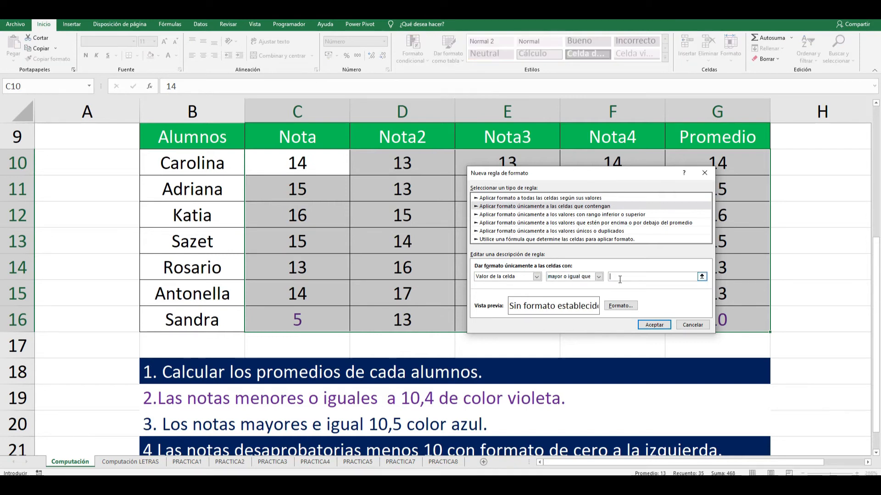
type("10,5")
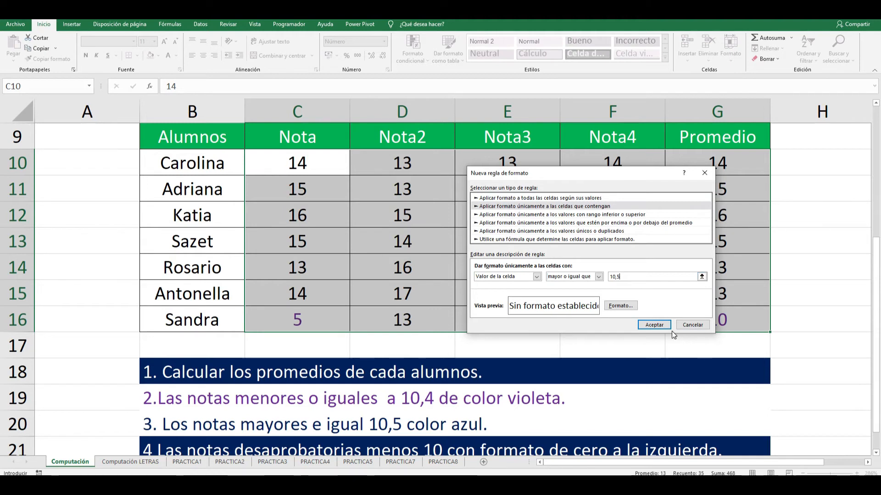
Give the 10,5 rule a dark blue font color, apply it, and make the grades in C10:G16 bold.
left_click(620, 306)
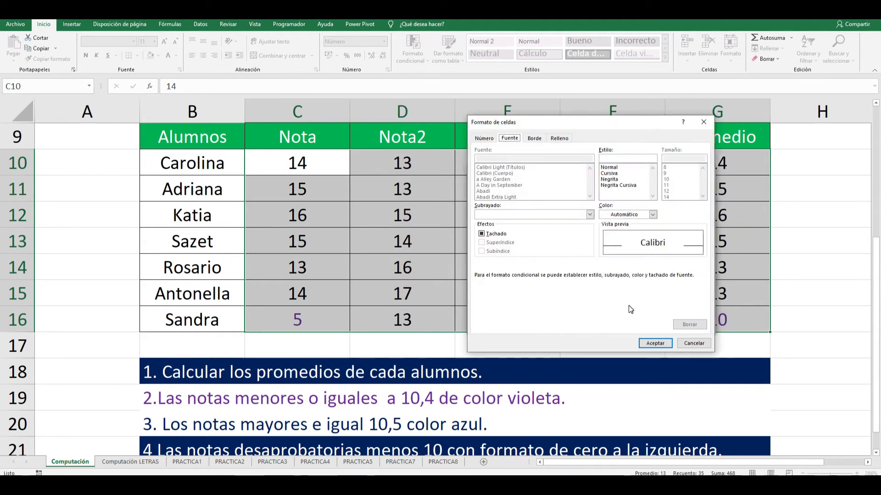
left_click(652, 216)
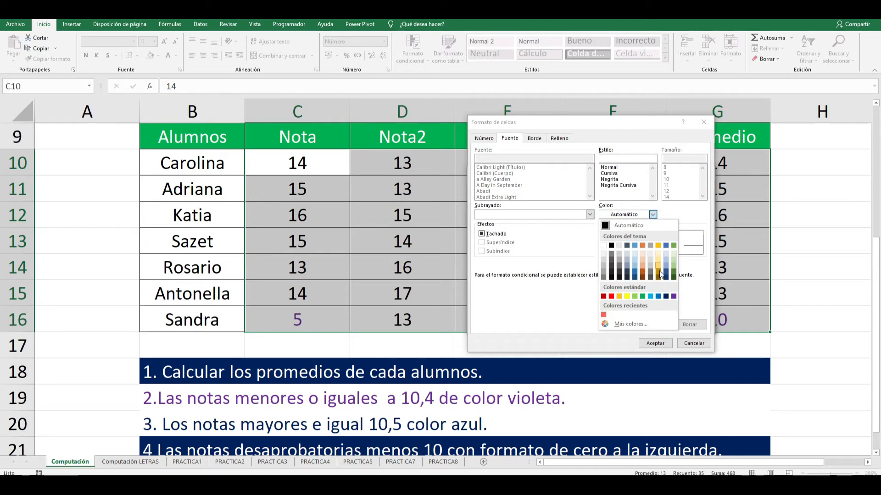
left_click(667, 296)
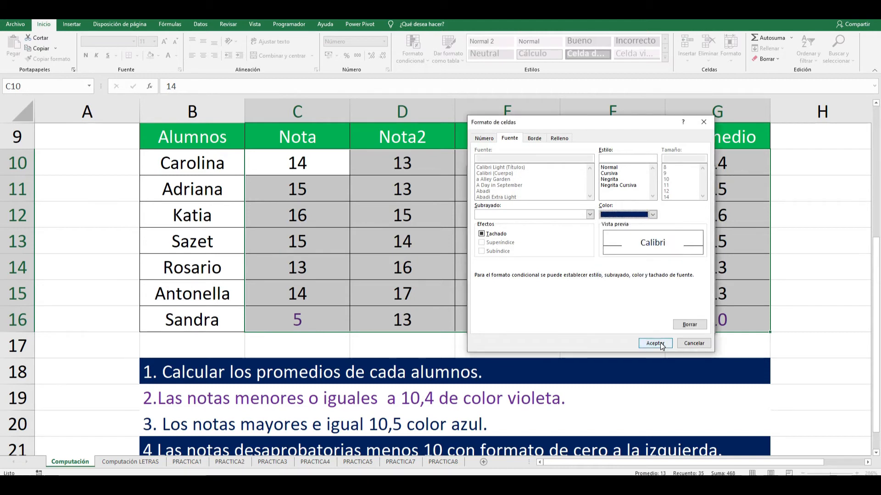
left_click(656, 343)
left_click(653, 324)
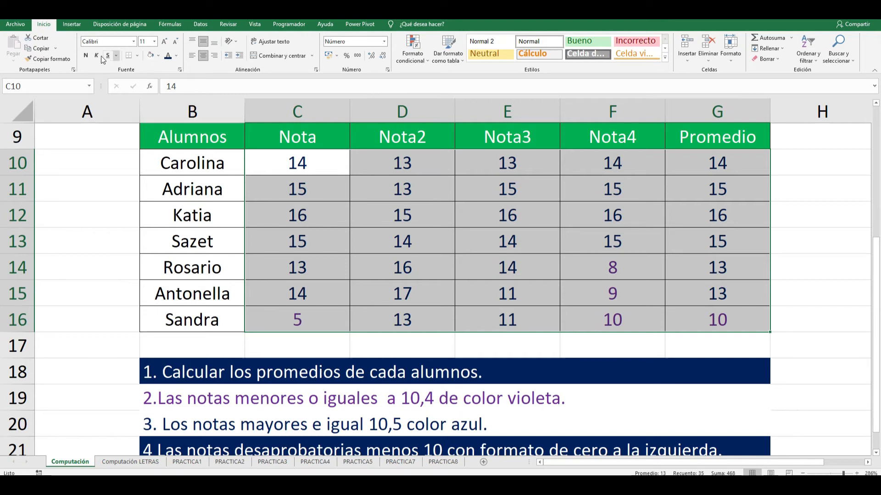
left_click(85, 55)
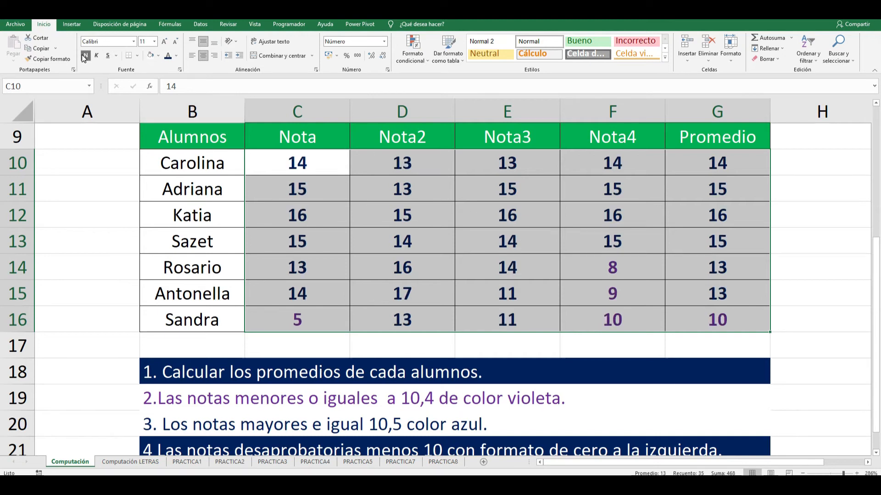
left_click(460, 288)
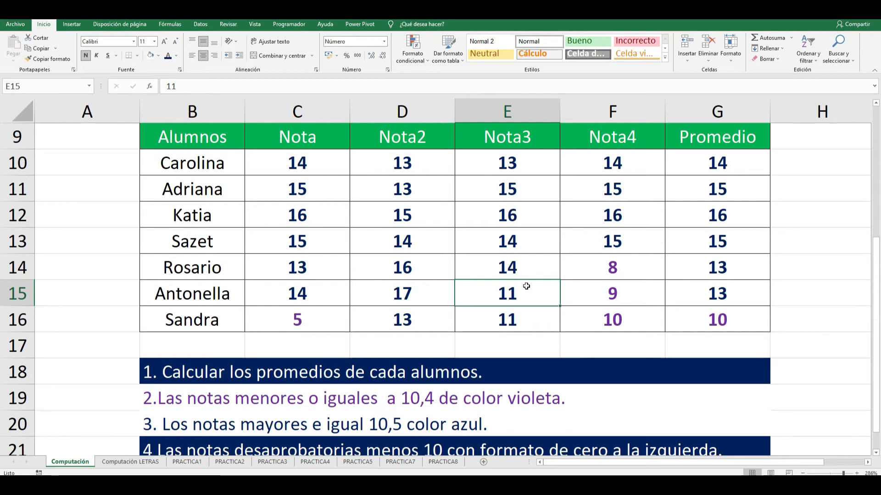
Review the conditional formatting rules that apply to the grades table in the rules manager and close it without changes.
left_click(411, 64)
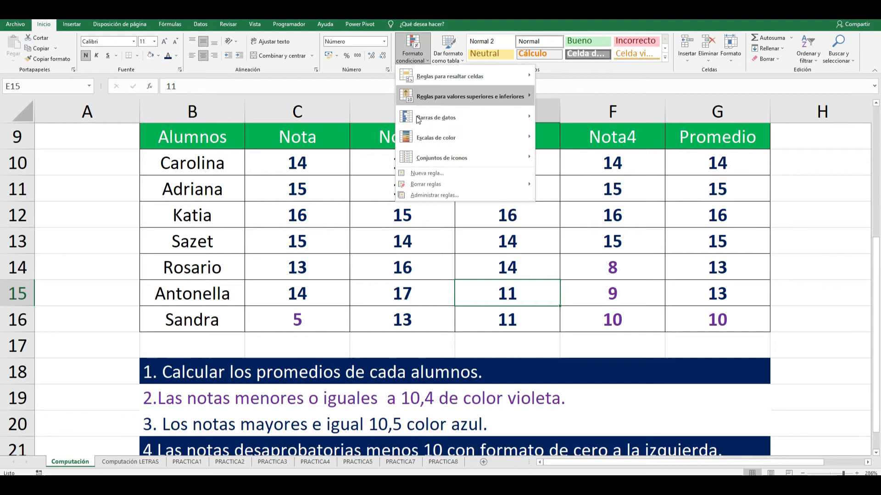
left_click(435, 196)
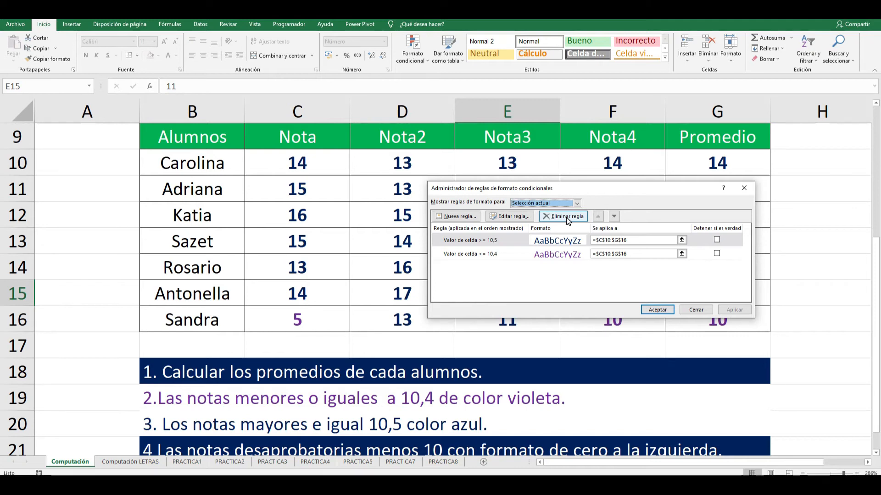
left_click(695, 310)
Switch to the Clase 4 Excel vacio workbook and maximize its window to show the August 2020 payroll table.
left_click(416, 484)
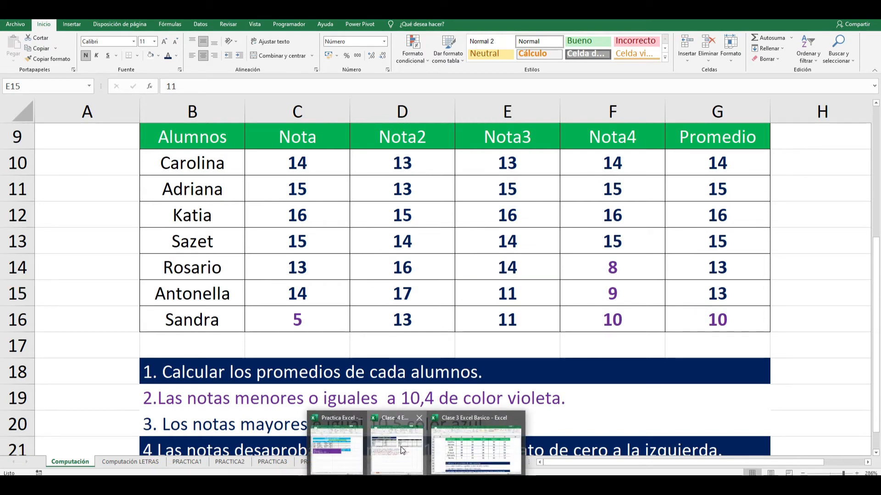
left_click(421, 439)
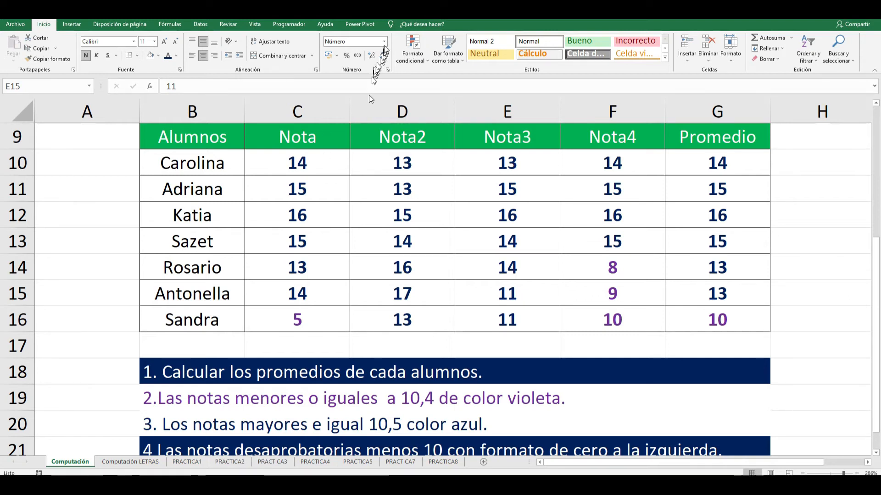
left_click_drag(879, 28, 511, 27)
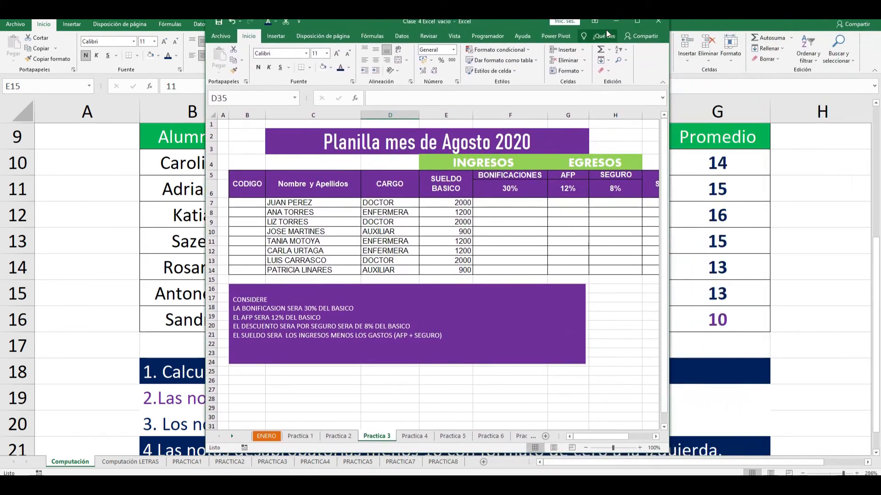
left_click(634, 22)
left_click(341, 282)
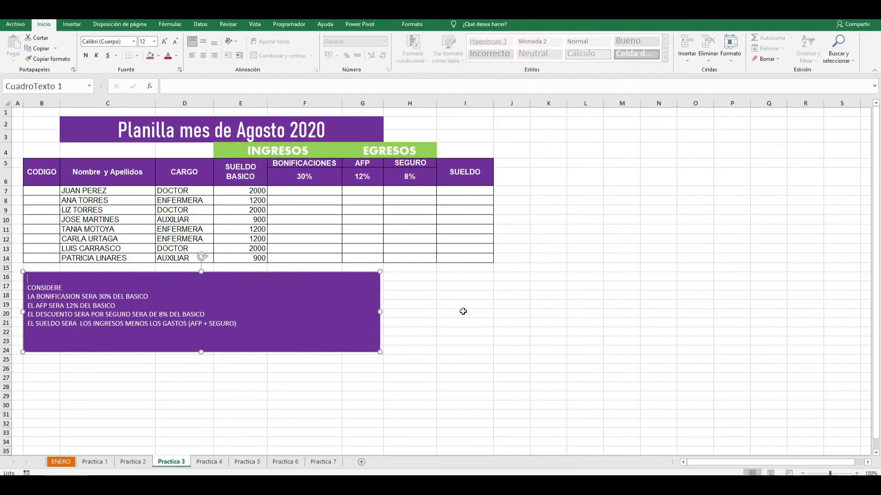
left_click_drag(829, 473, 836, 475)
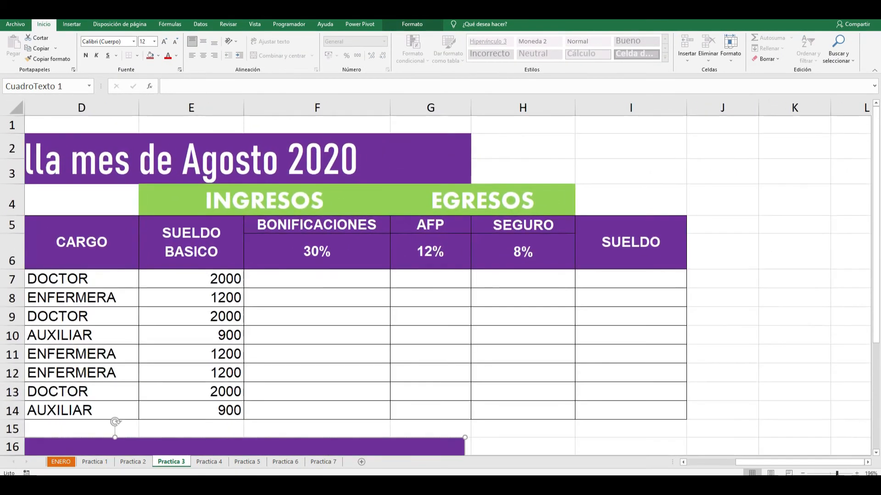
left_click_drag(742, 463, 729, 464)
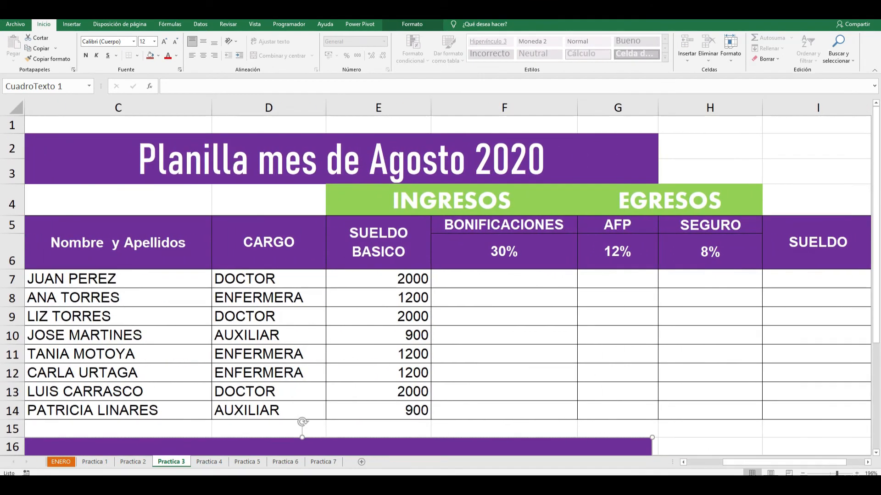
left_click_drag(836, 474, 835, 473)
Define the name B for the 30% bonus rate in cell F6, with workbook scope.
left_click_drag(480, 236, 629, 243)
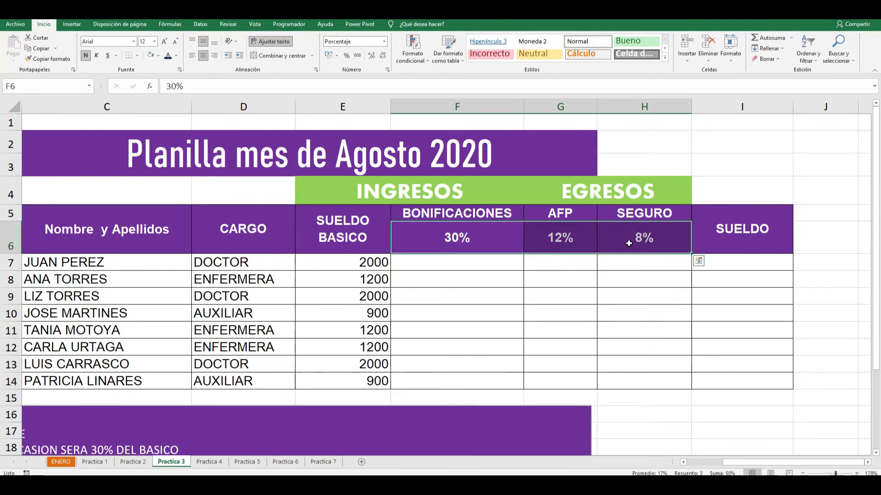
left_click(451, 241)
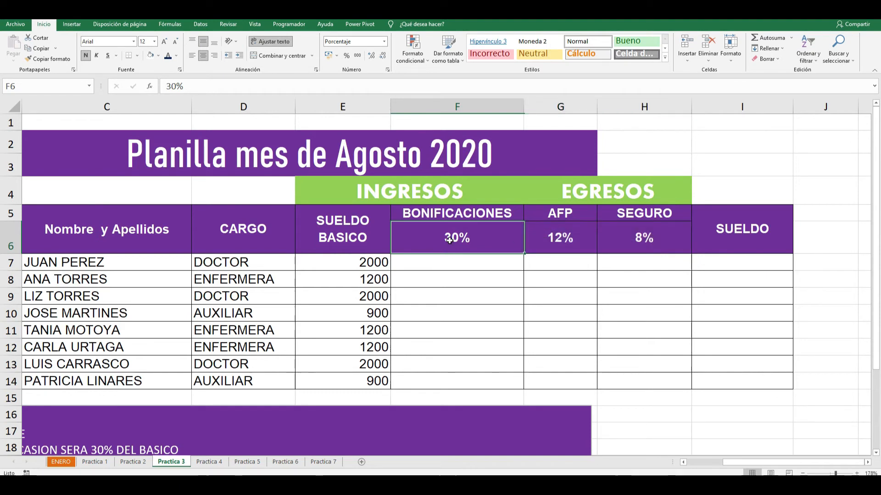
right_click(478, 238)
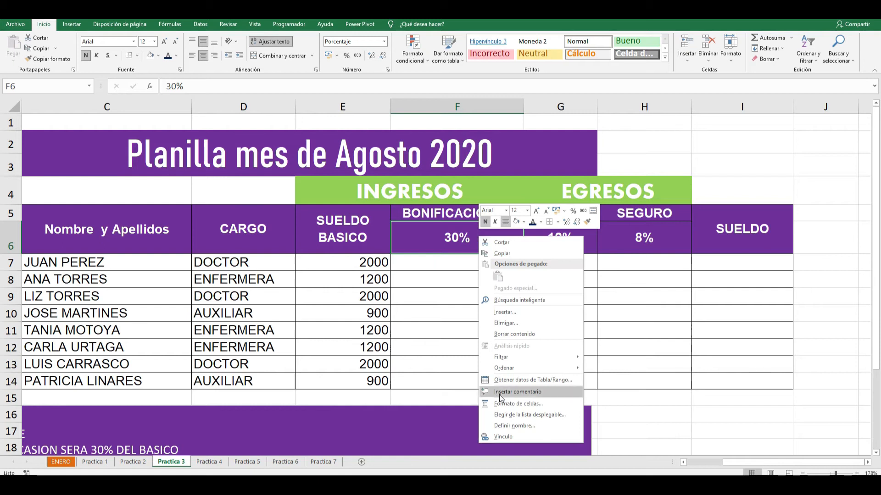
left_click(511, 425)
left_click_drag(523, 377, 544, 268)
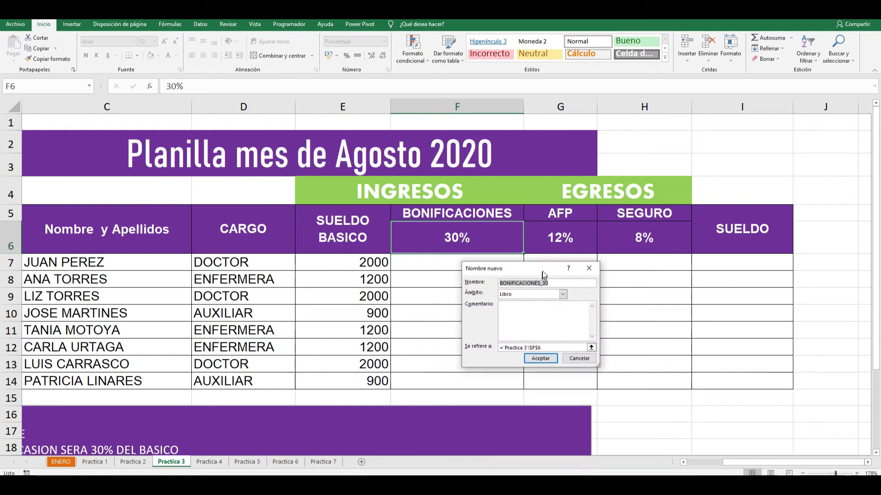
key("BackSpace")
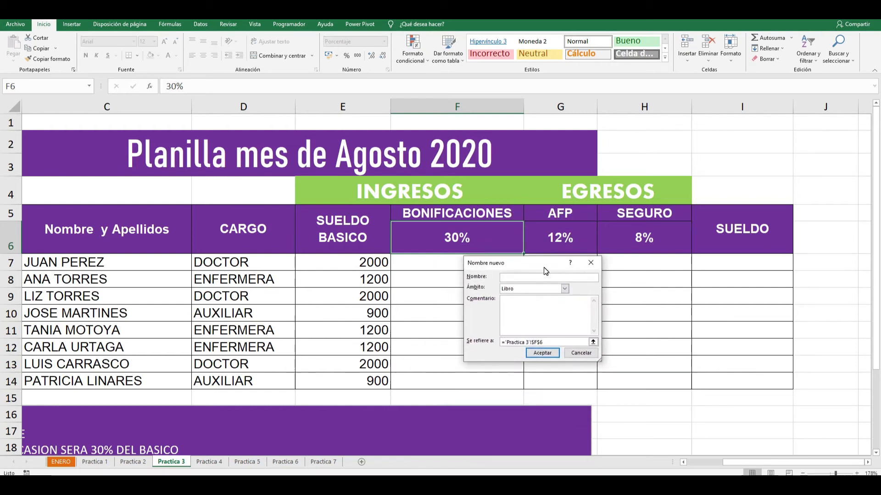
type("B")
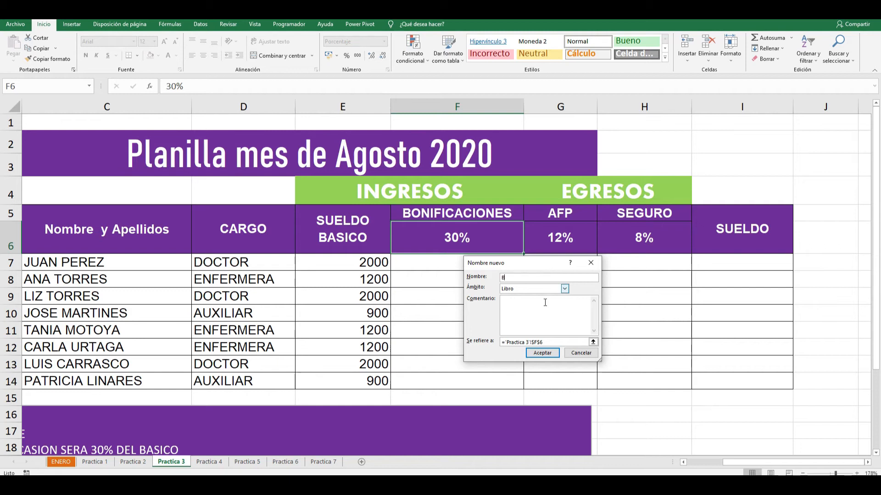
left_click(542, 353)
Define the name A for the 12% AFP rate in cell G6, with workbook scope.
left_click(548, 243)
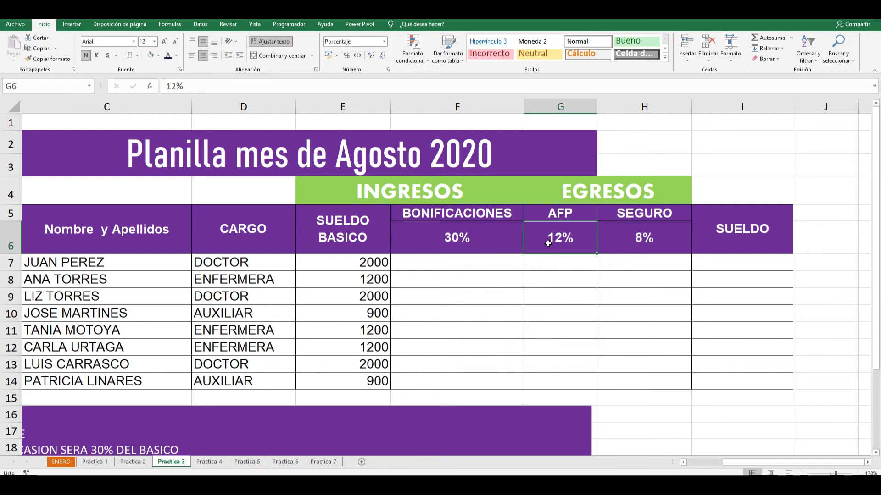
right_click(548, 244)
left_click(586, 431)
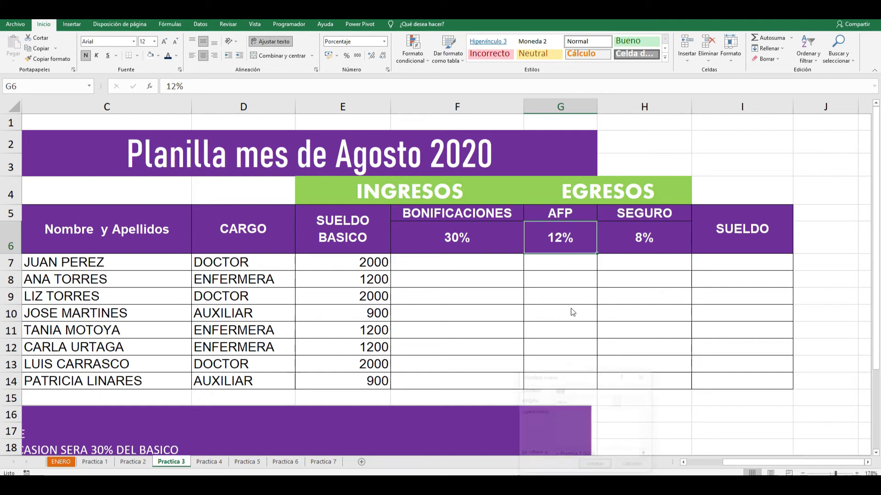
type("A")
left_click_drag(575, 381, 582, 275)
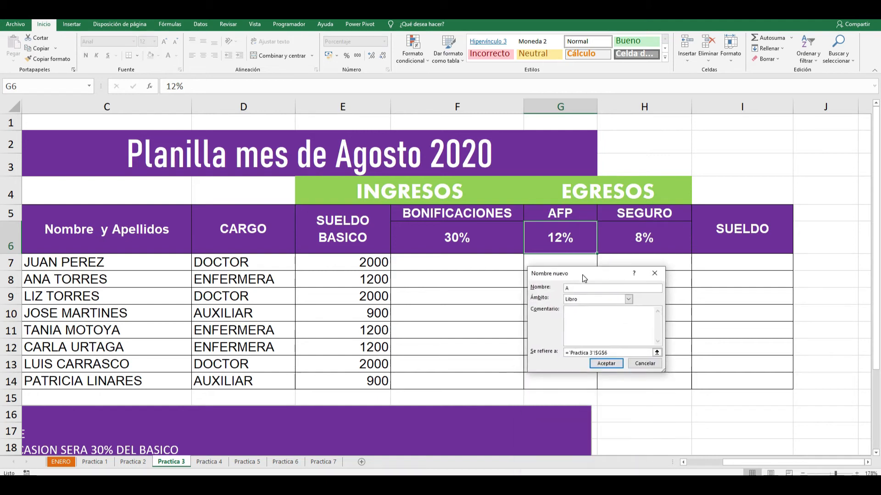
left_click(603, 365)
Define the name S for the 8% insurance rate in cell H6, with workbook scope.
right_click(640, 248)
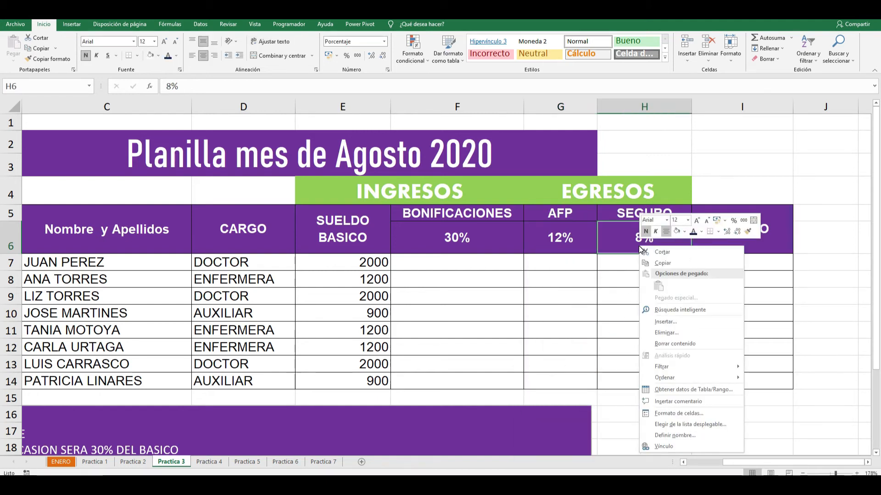
left_click(672, 436)
left_click_drag(641, 376, 631, 277)
type("S")
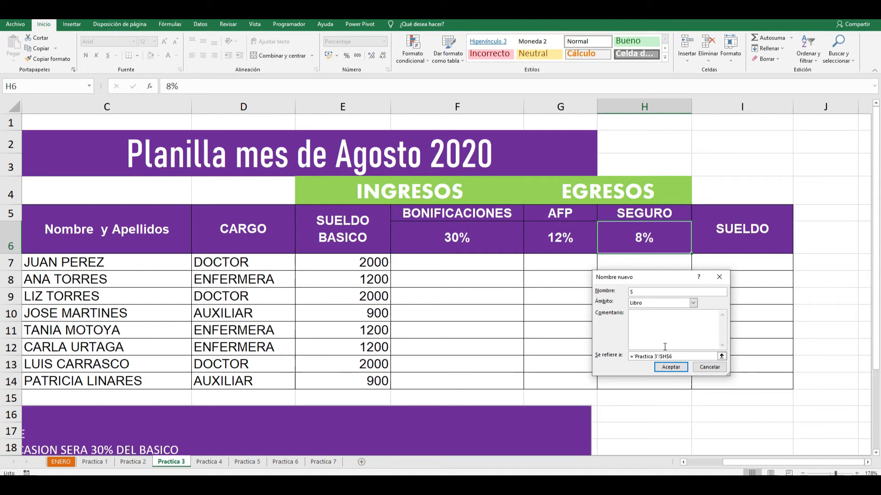
left_click(671, 367)
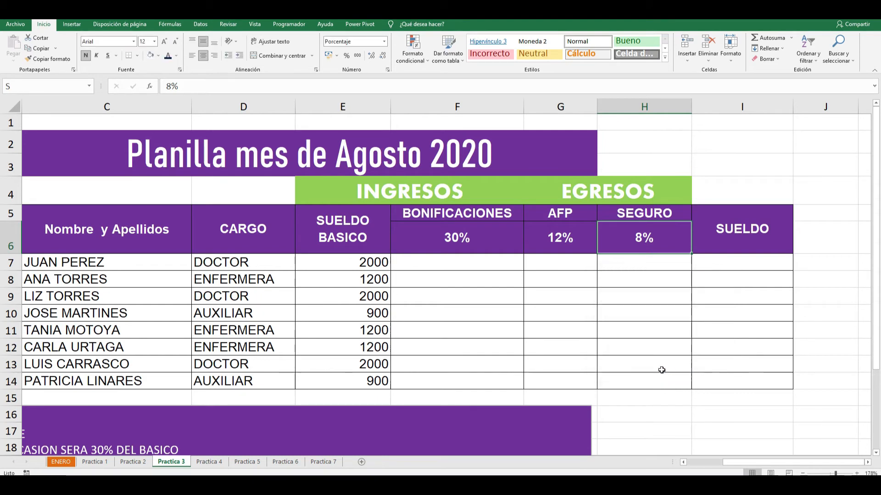
Enter the labels B, A and S in cells F15, G15 and H15 below the payroll table and select them.
left_click(506, 397)
type("BONIFICACIONES 30%")
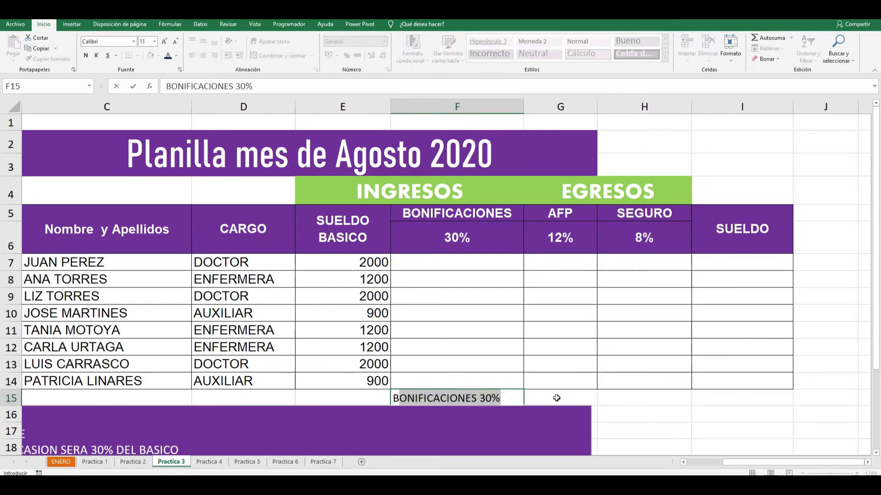
key("Delete")
left_click(576, 397)
type("A")
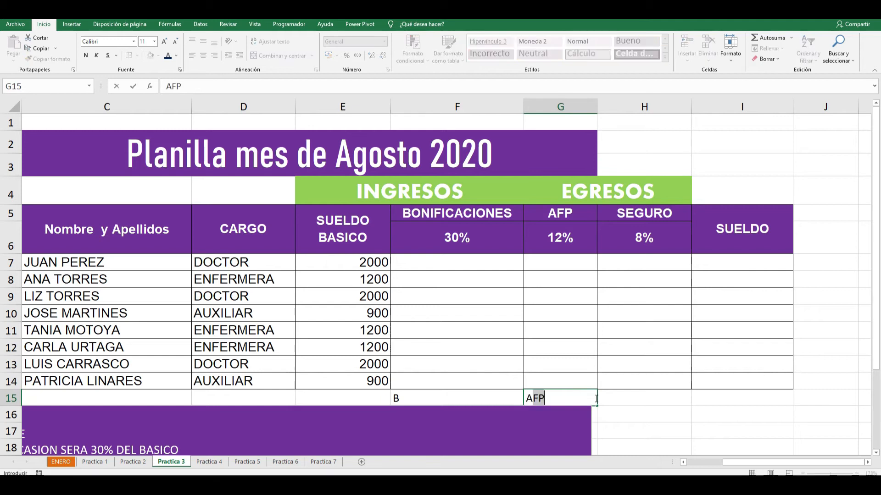
key("Delete")
left_click(629, 400)
type("S")
key("Delete")
key("Return")
left_click_drag(413, 398, 615, 386)
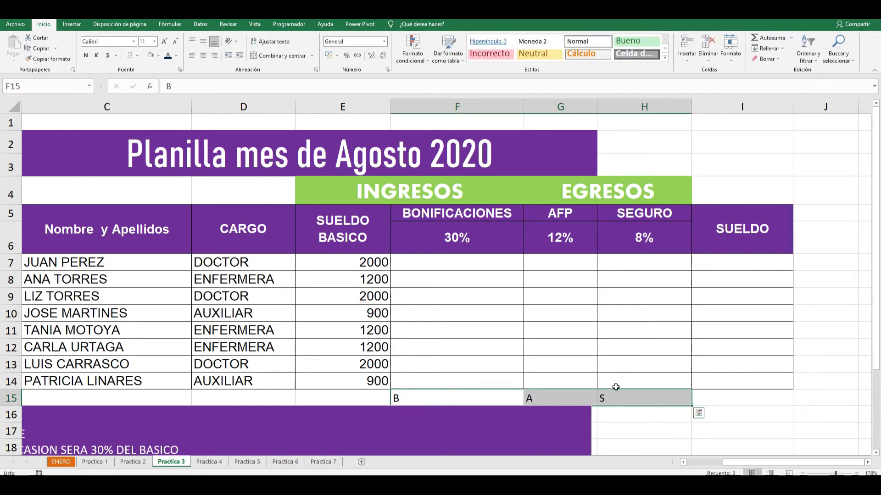
Center the B, A and S labels in row 15 horizontally and vertically, and make them bold at size 16.
left_click(203, 55)
left_click(203, 41)
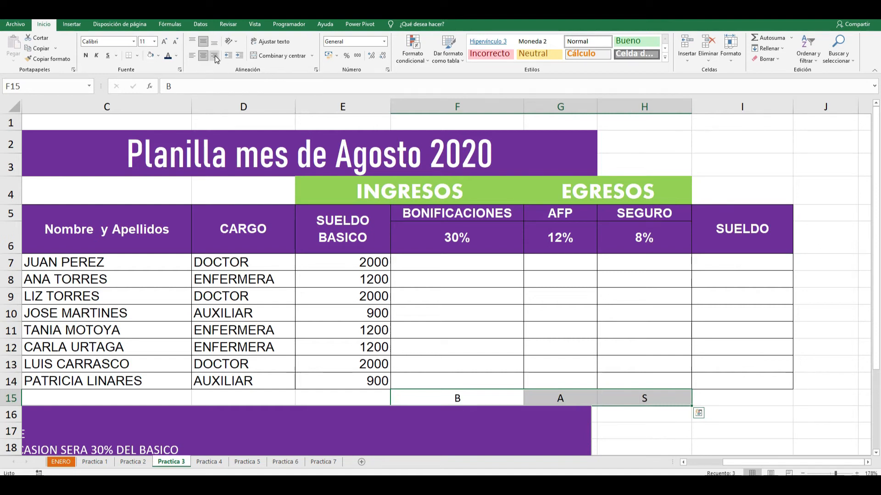
left_click(86, 55)
left_click(155, 41)
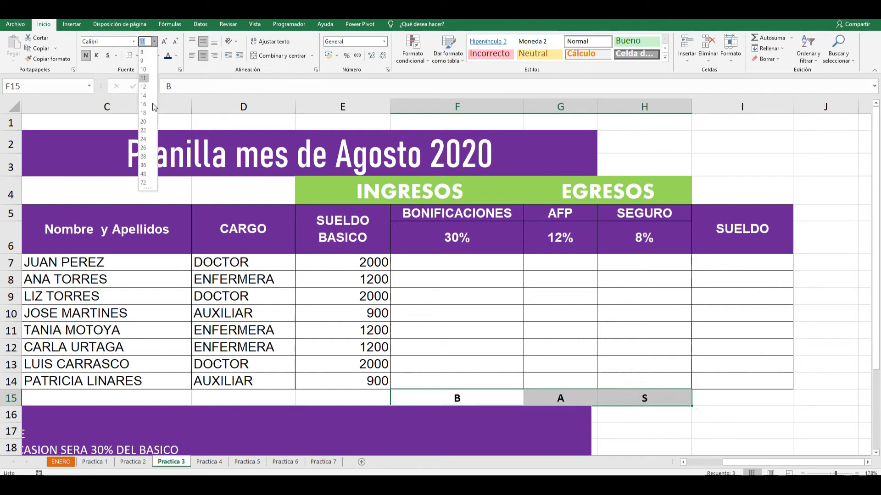
left_click(144, 105)
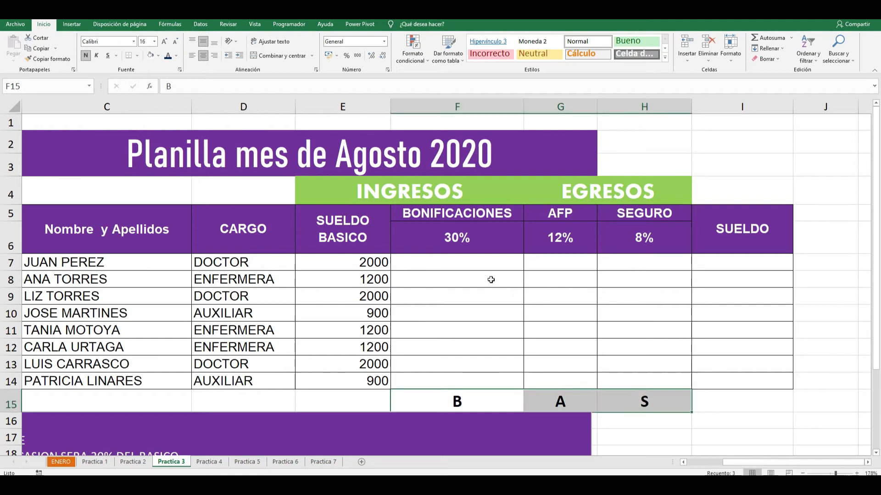
Replace the word DESCUENTO with SEGURO in the 8% insurance line of the note below the payroll table.
left_click(461, 264)
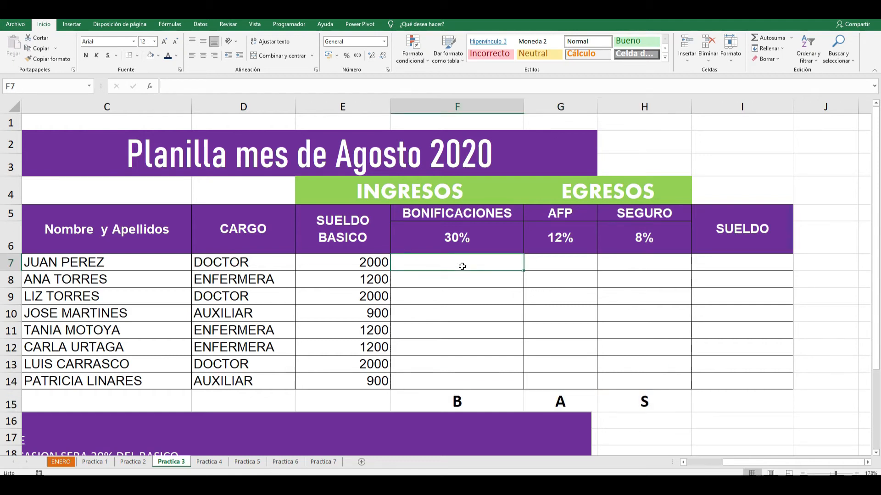
left_click(683, 462)
scroll(422, 387, "down", 1)
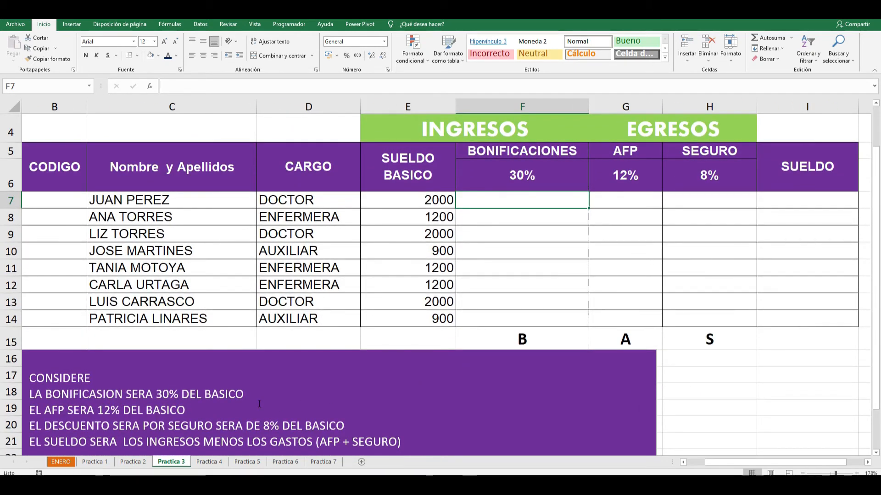
left_click(233, 350)
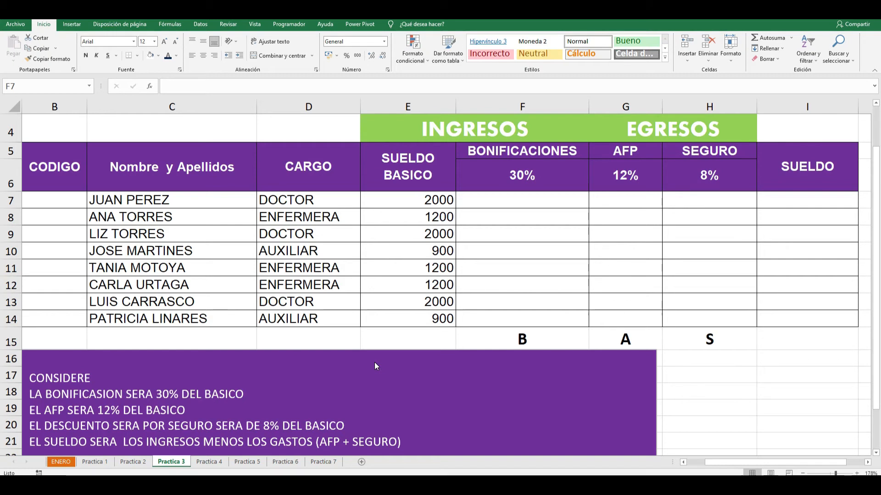
left_click(75, 426)
left_click(76, 426)
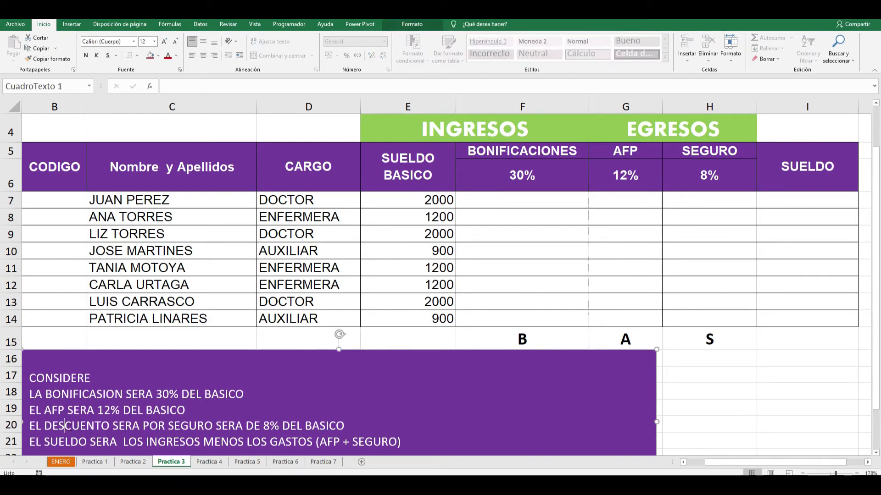
left_click_drag(109, 427, 47, 425)
type("SEGURO")
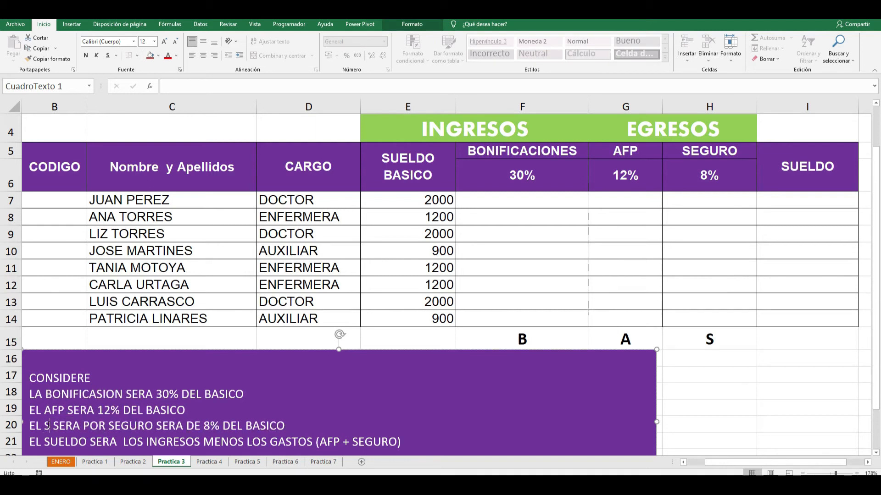
left_click(277, 377)
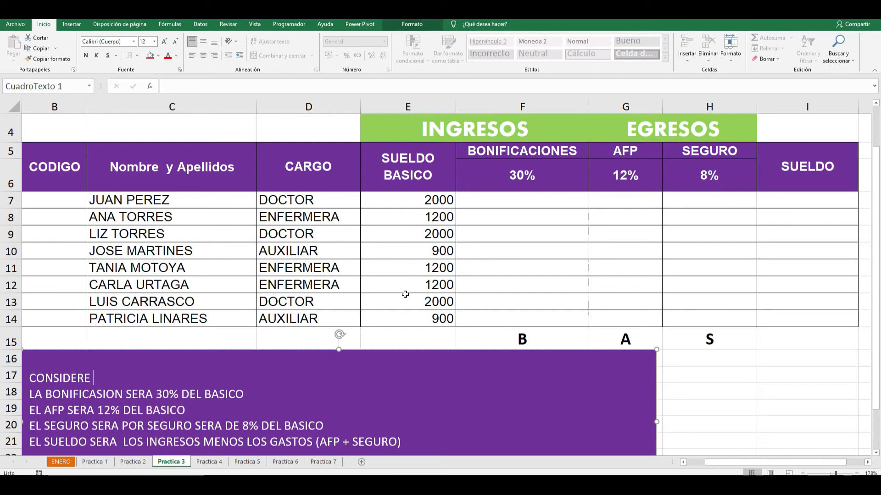
Set the font size of cells F7:I7 in the first employee's row to 20.
left_click(443, 201)
left_click(507, 199)
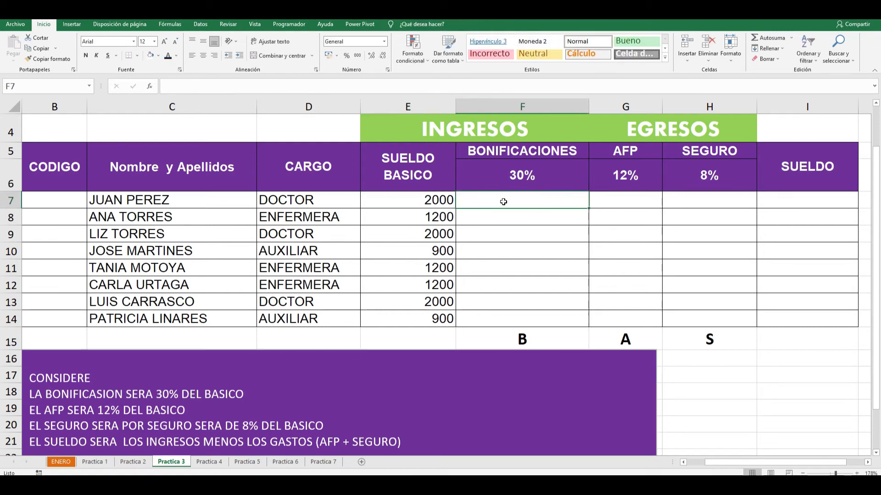
left_click_drag(545, 197, 786, 197)
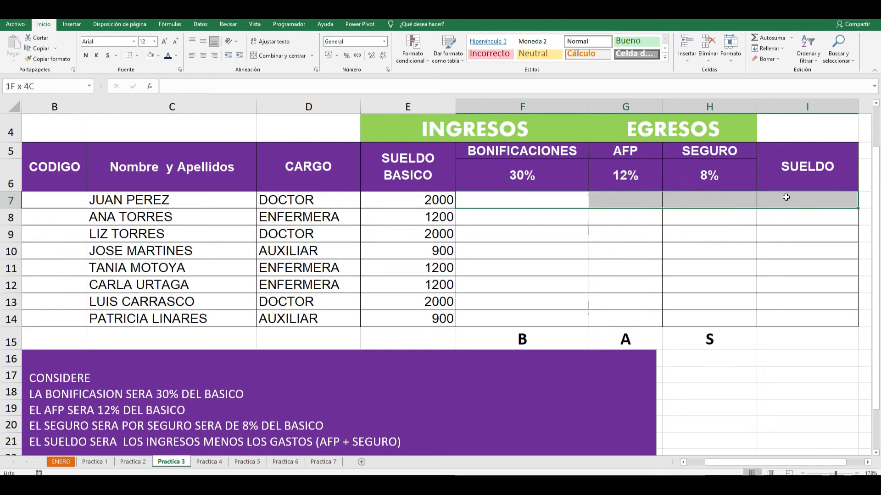
left_click(155, 41)
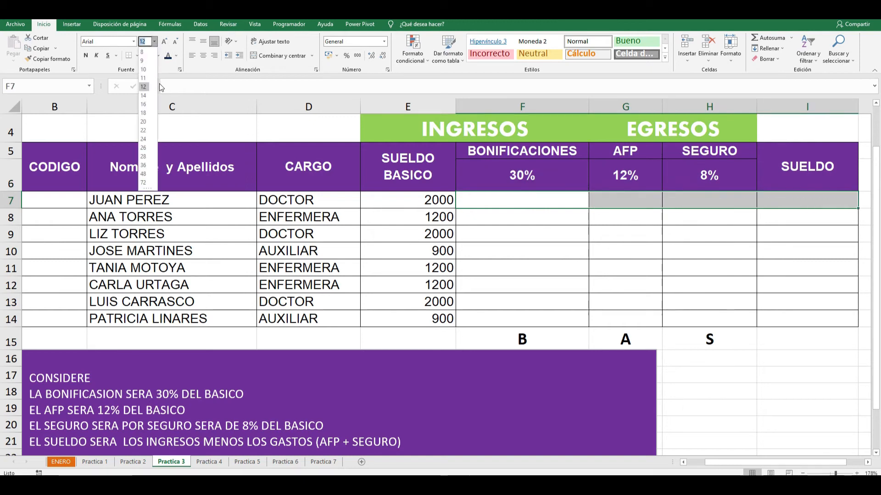
left_click(143, 121)
Calculate the first employee's bonus in cell F7 with the formula =E7*B.
left_click(486, 207)
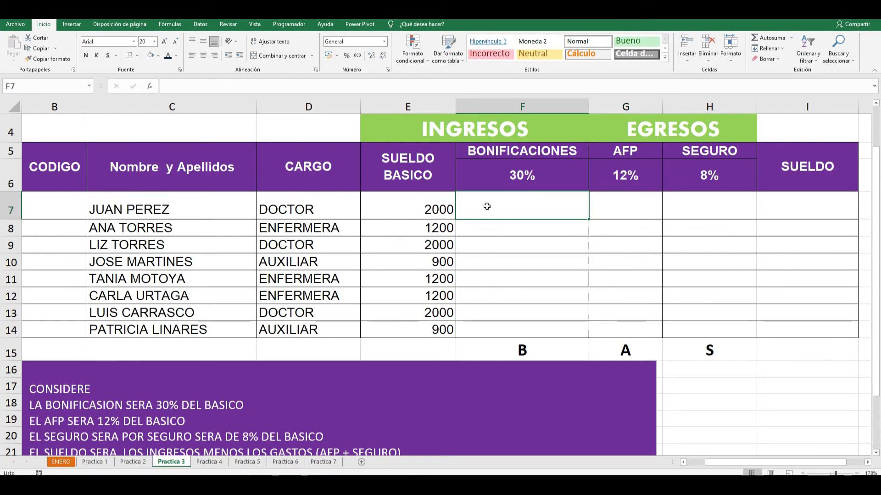
type("=")
left_click(423, 203)
type("*")
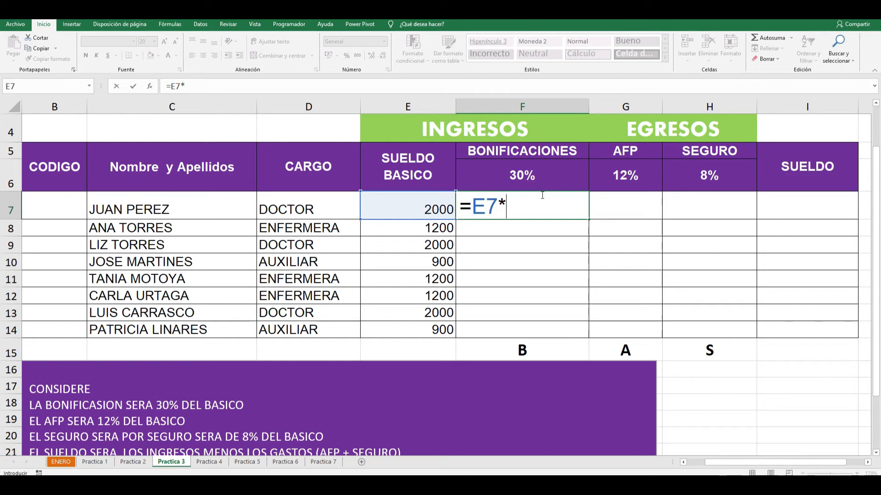
type("B")
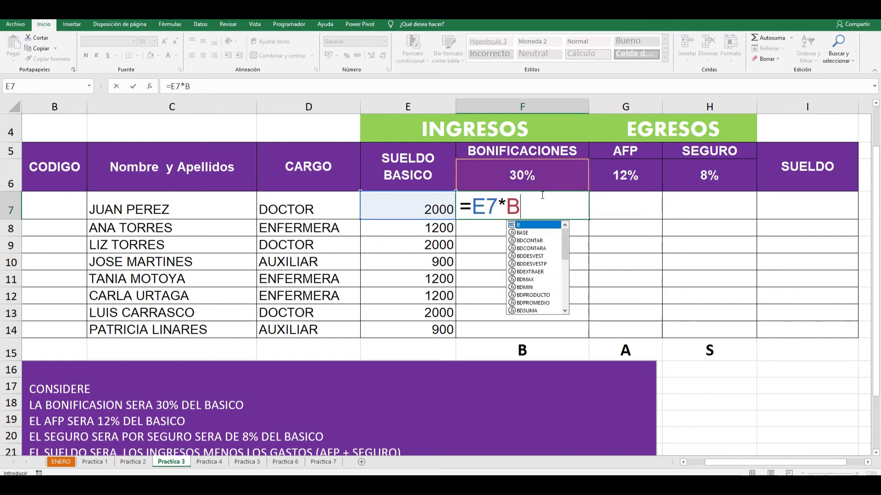
double_click(517, 208)
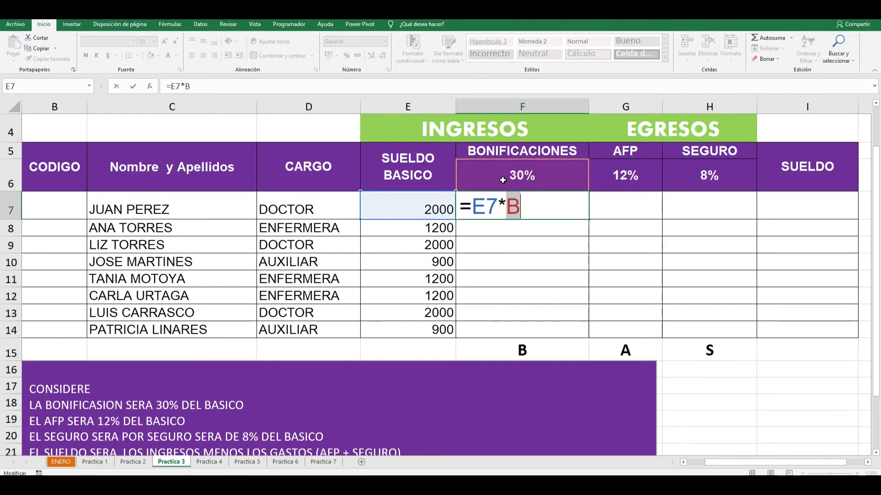
key("Return")
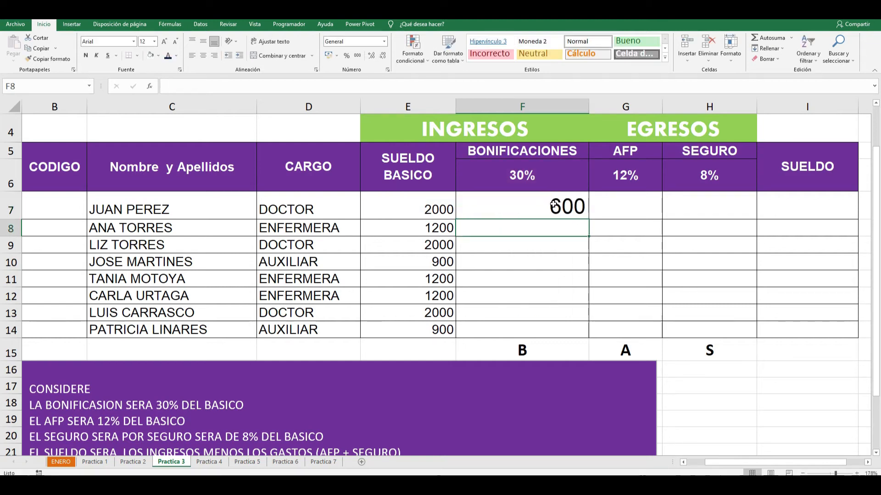
key("Up")
Calculate the first employee's AFP deduction in cell G7 with the formula =E7*A.
left_click(611, 209)
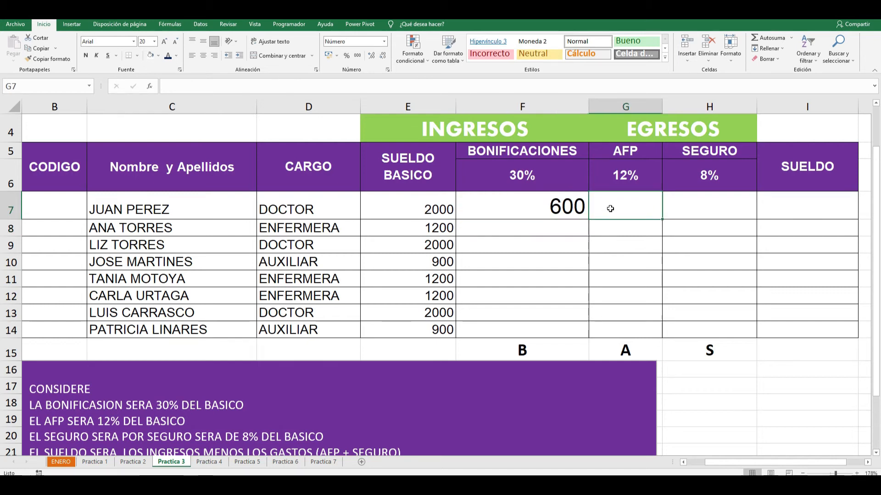
type("=")
left_click(434, 209)
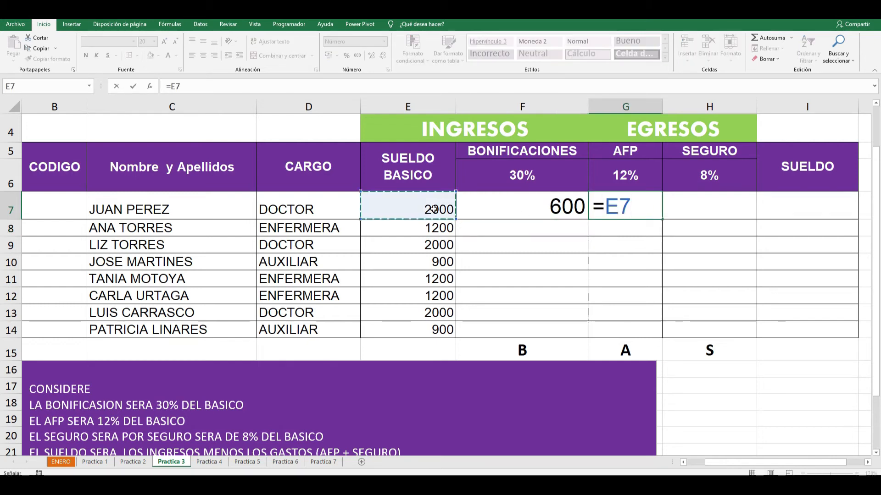
type("*")
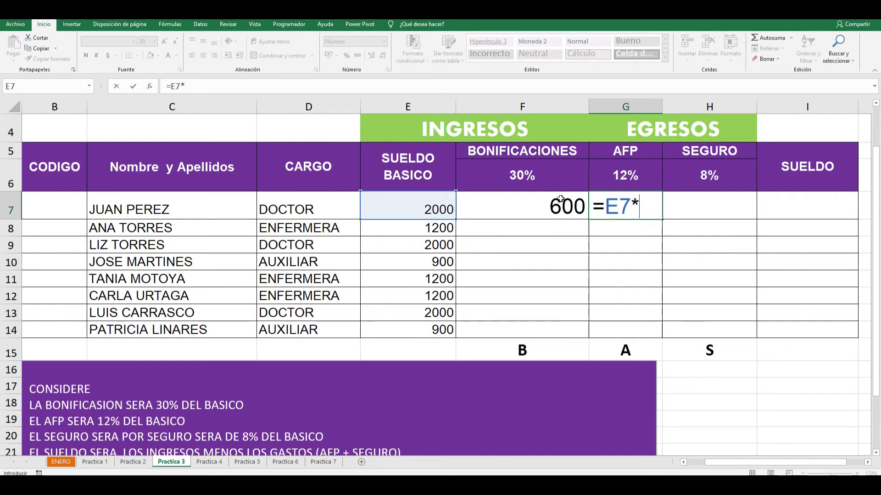
left_click(636, 175)
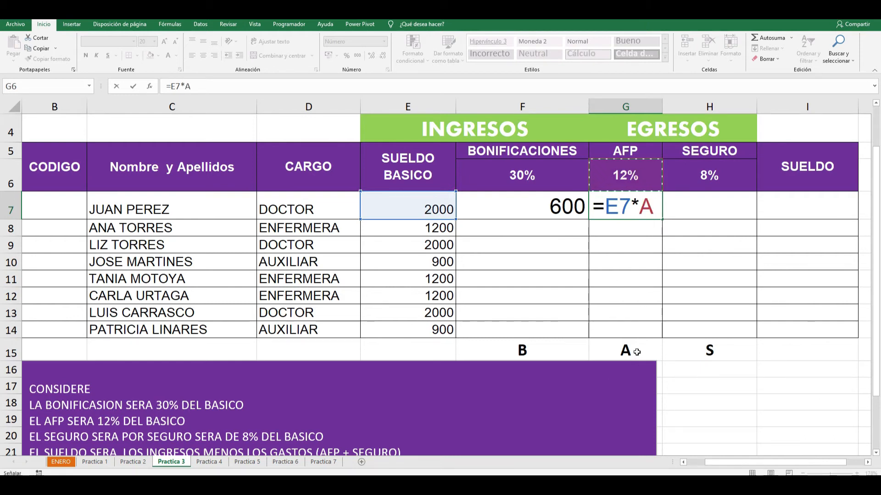
key("Return")
Calculate the first employee's insurance deduction in cell H7 with the formula =E7*S.
left_click(699, 210)
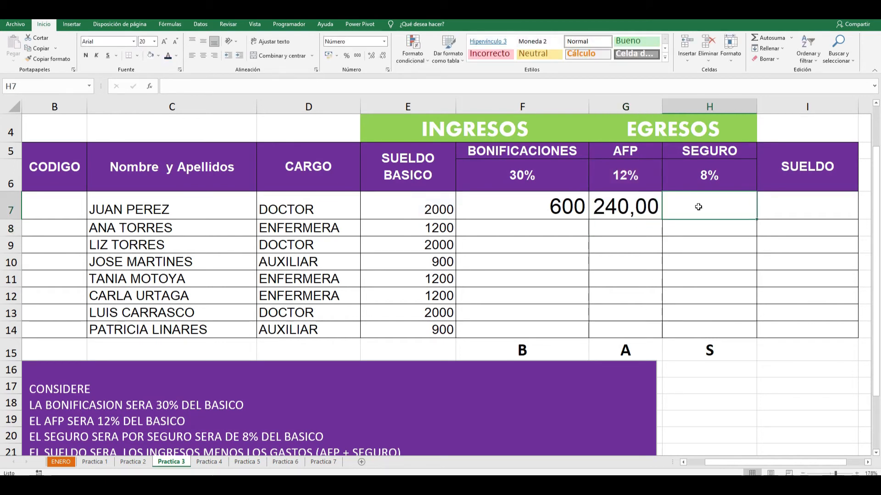
type("=")
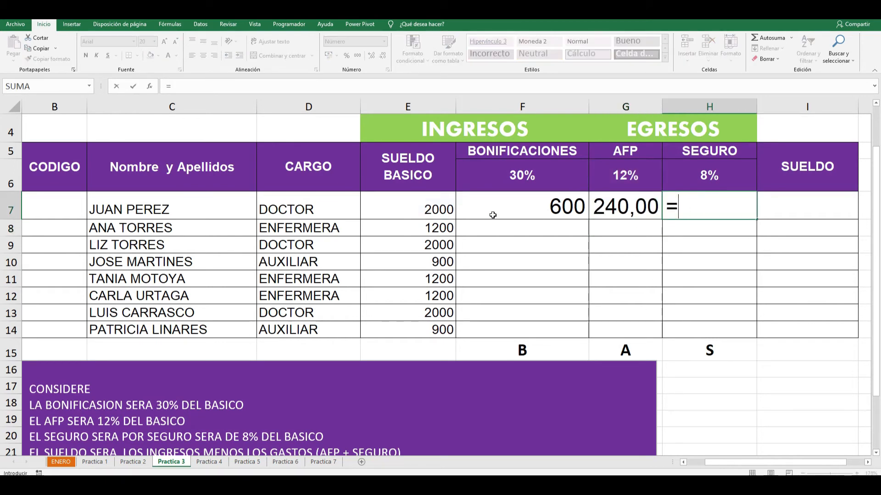
left_click(427, 210)
type(")")
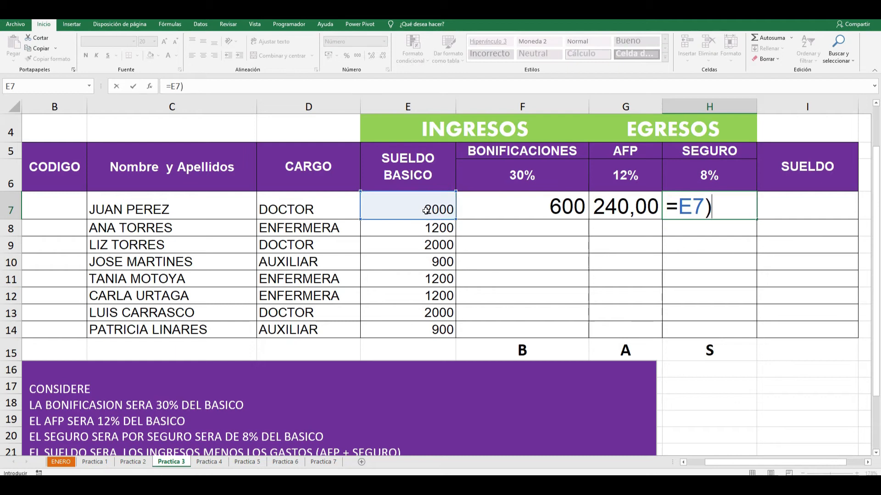
key("BackSpace")
type("_")
key("BackSpace")
type(")")
key("BackSpace")
type("(")
key("BackSpace")
type("*")
left_click(720, 172)
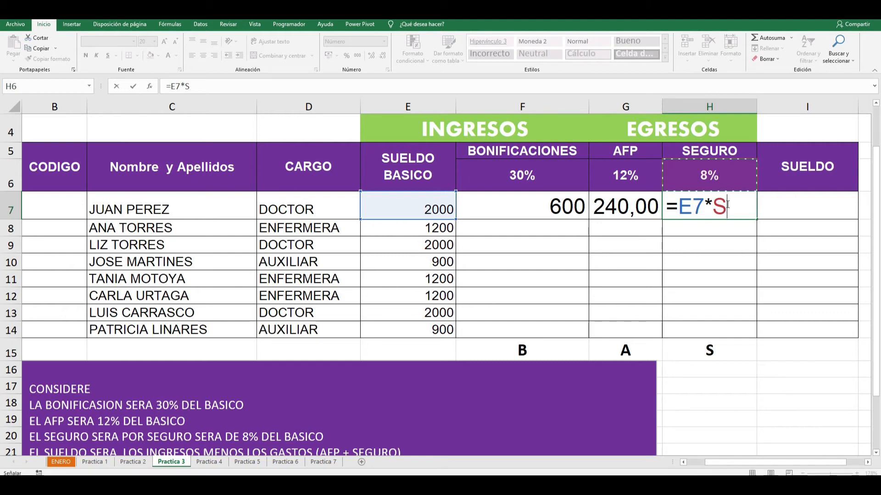
key("Return")
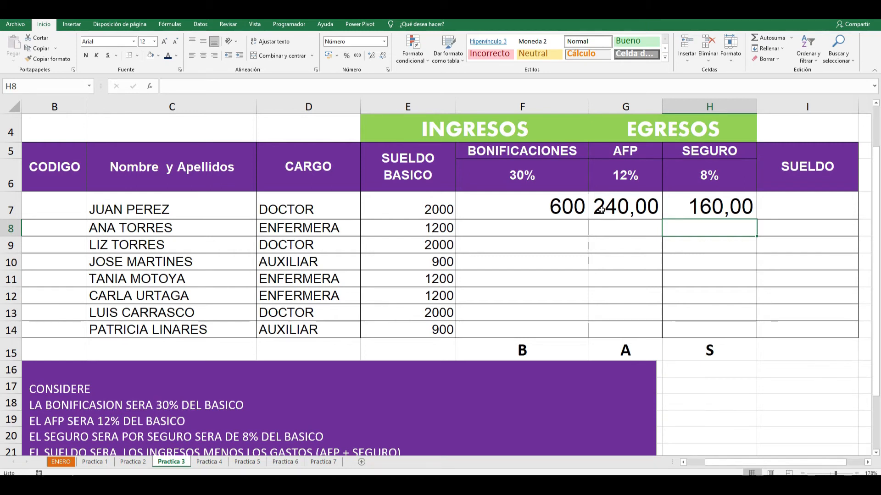
Calculate the first employee's net salary in cell I7 with the formula =E7+F7-G7-H7.
scroll(601, 210, "down", 1)
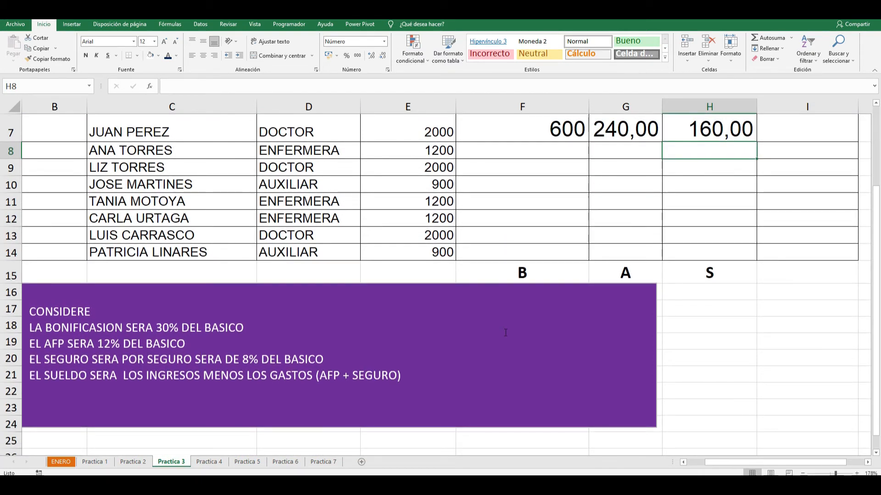
scroll(505, 332, "up", 2)
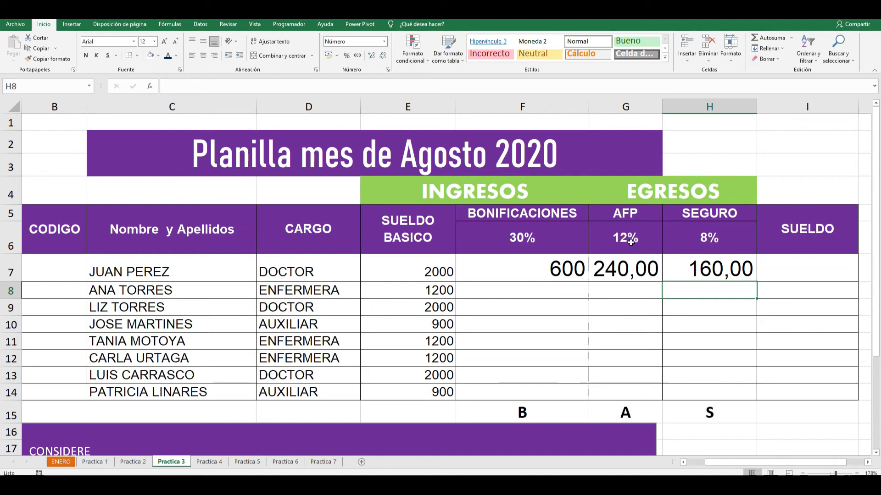
left_click(781, 279)
type("=")
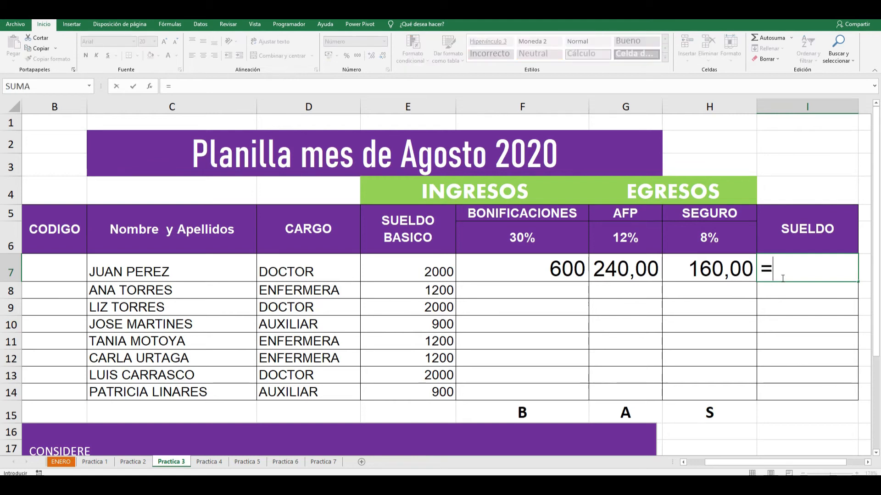
left_click(430, 263)
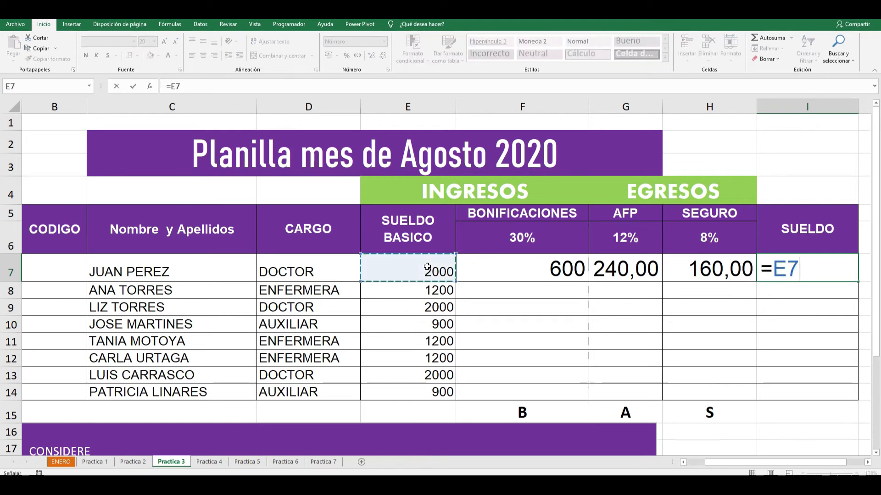
type("+")
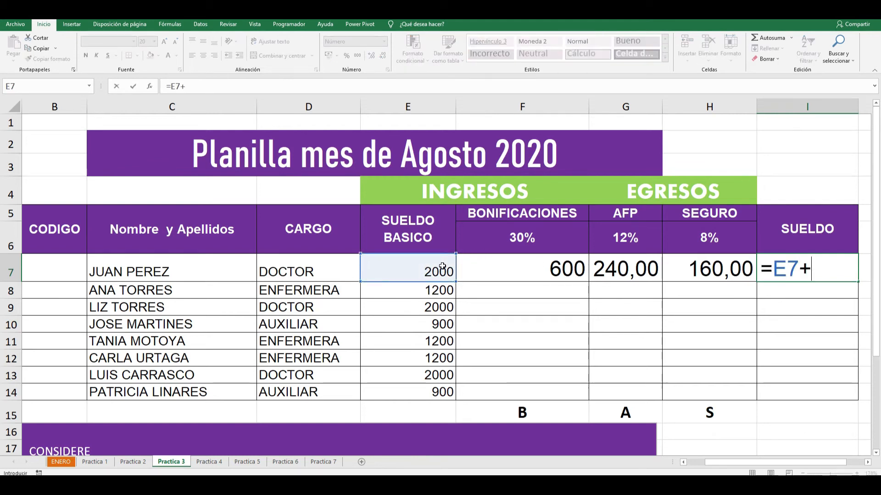
left_click(495, 269)
type("-")
left_click(619, 270)
type("-")
left_click(707, 277)
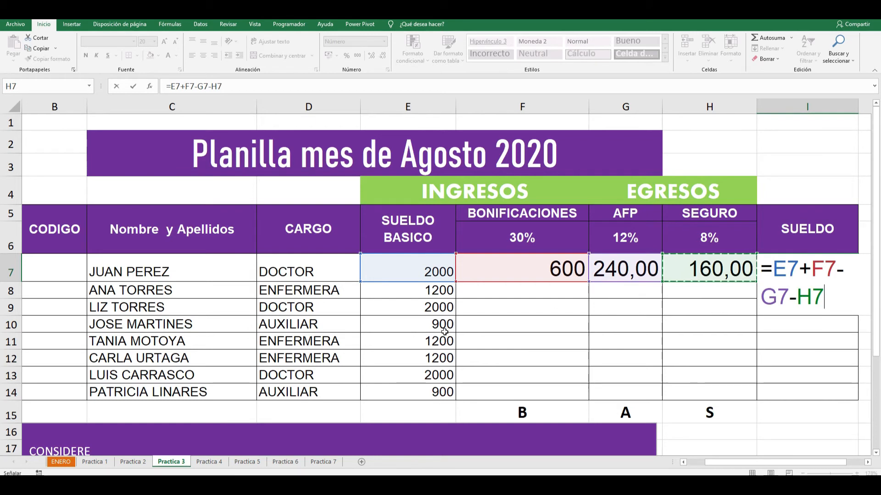
scroll(325, 378, "down", 2)
scroll(285, 372, "up", 2)
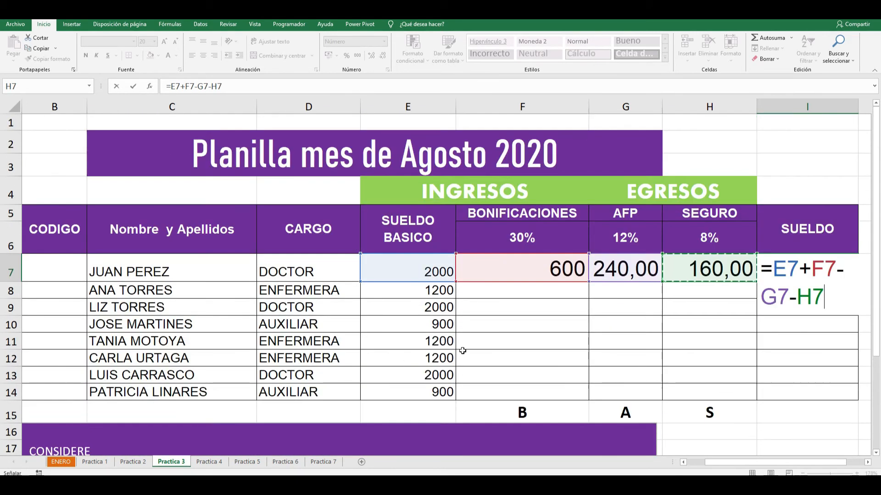
key("Return")
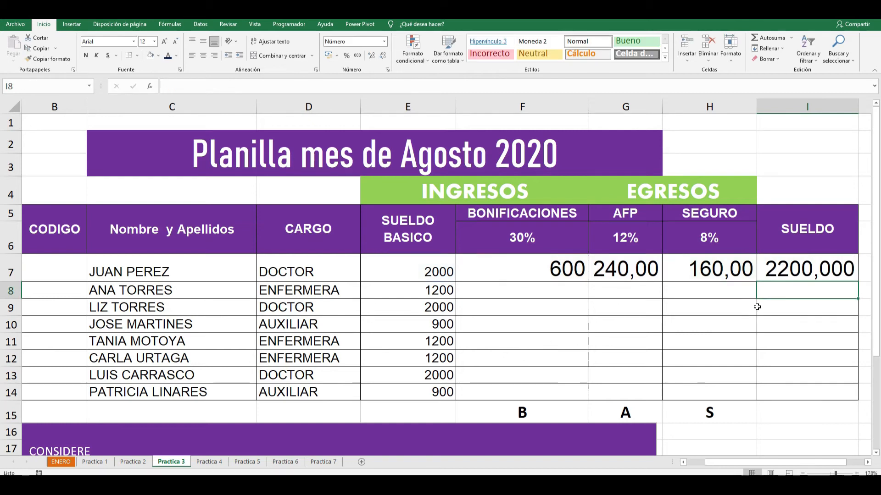
Fill the bonus, AFP, insurance and salary formulas from F7:I7 down through row 14.
left_click_drag(567, 269, 858, 394)
scroll(858, 394, "down", 1)
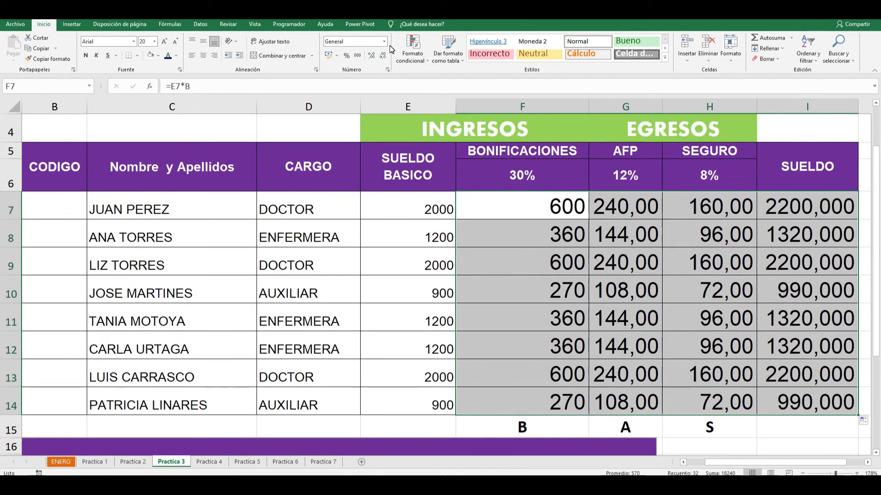
Apply the S/ accounting format to F7:I14 and widen columns G, H and I to fit the amounts.
left_click(329, 56)
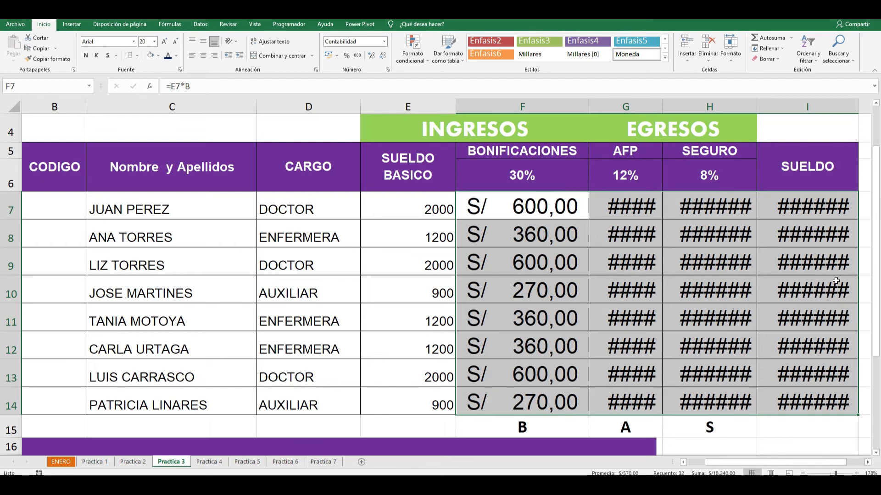
left_click(869, 462)
left_click(869, 462)
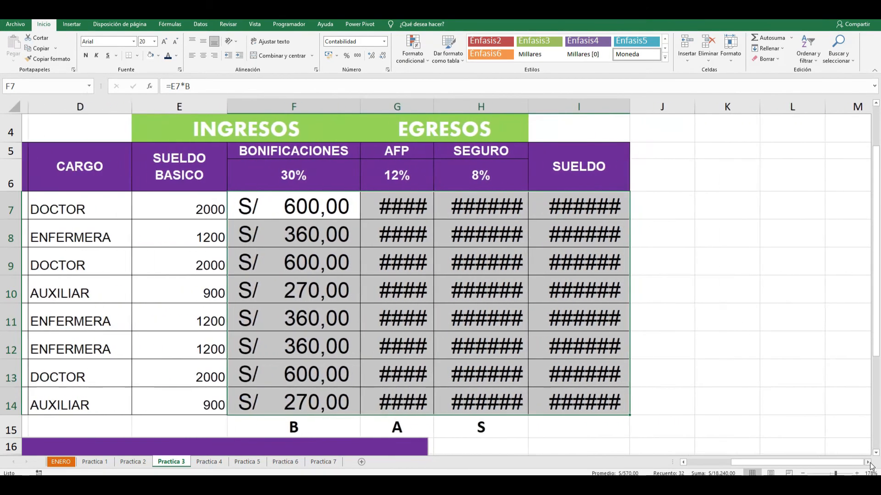
left_click(595, 226)
left_click(591, 212)
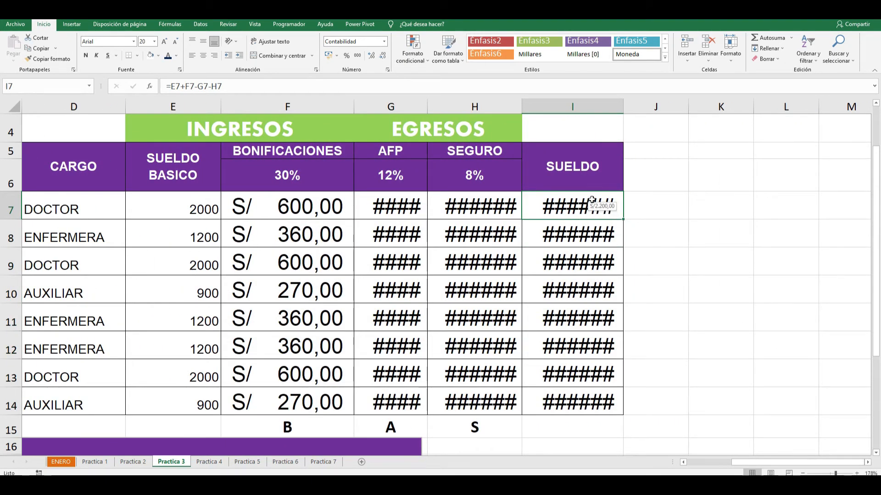
left_click_drag(625, 112, 671, 112)
left_click_drag(522, 111, 568, 108)
left_click_drag(427, 107, 498, 104)
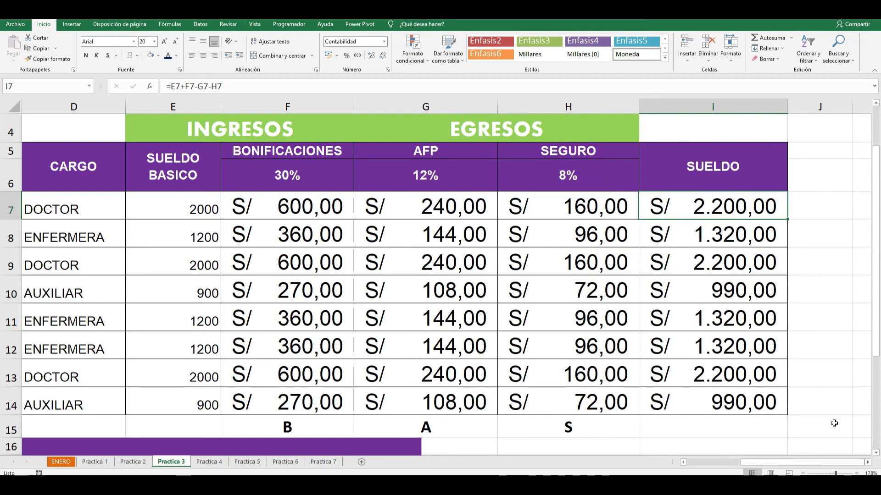
Reduce the amounts in F7:I14 to zero decimal places.
left_click_drag(836, 473, 829, 473)
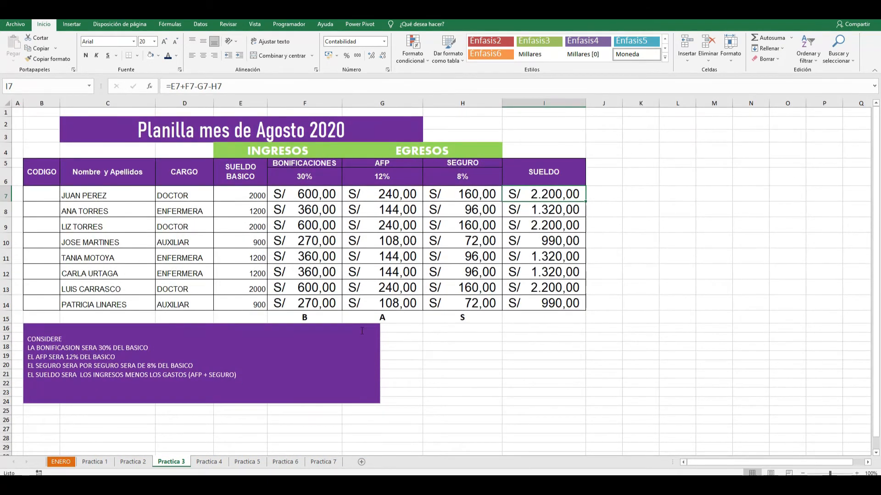
left_click(339, 330)
left_click_drag(834, 474, 831, 473)
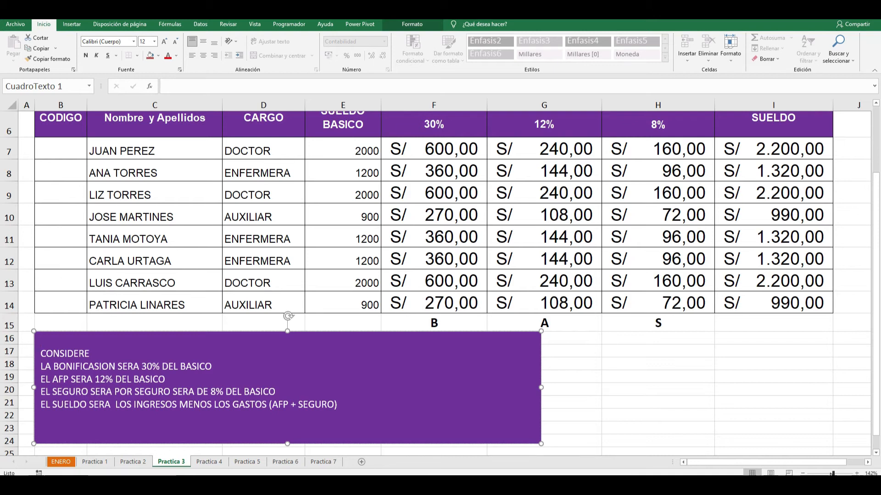
left_click(536, 215)
left_click_drag(440, 150, 771, 303)
scroll(754, 289, "up", 2)
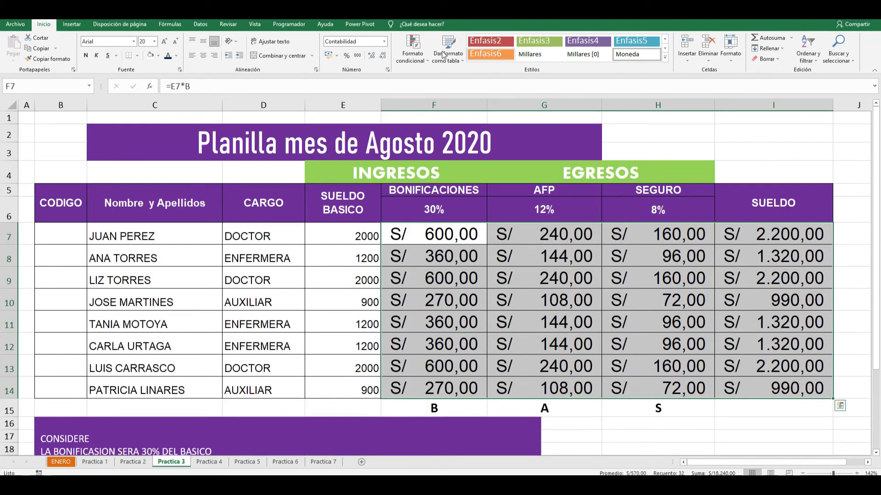
left_click(381, 57)
left_click(381, 56)
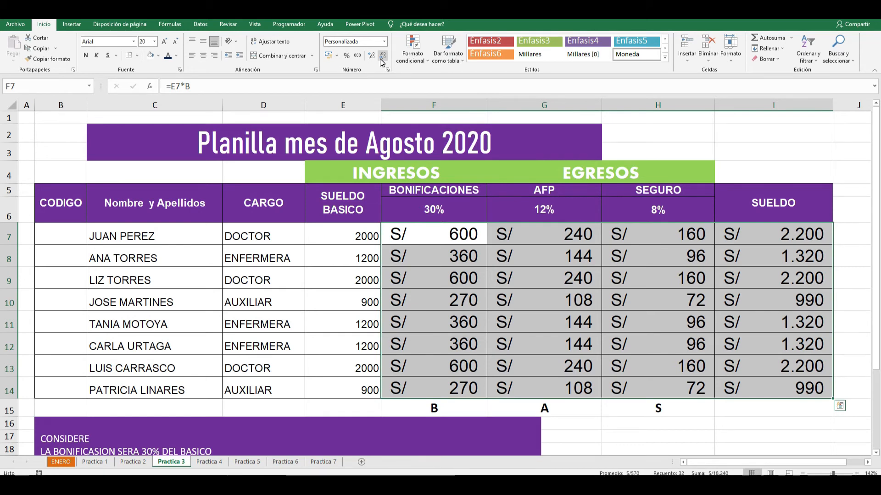
left_click(371, 55)
left_click(371, 55)
left_click(382, 55)
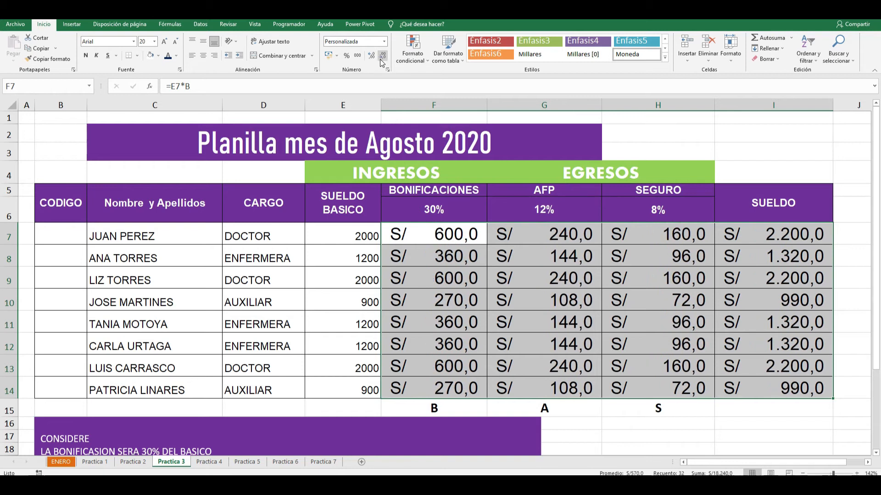
left_click(381, 59)
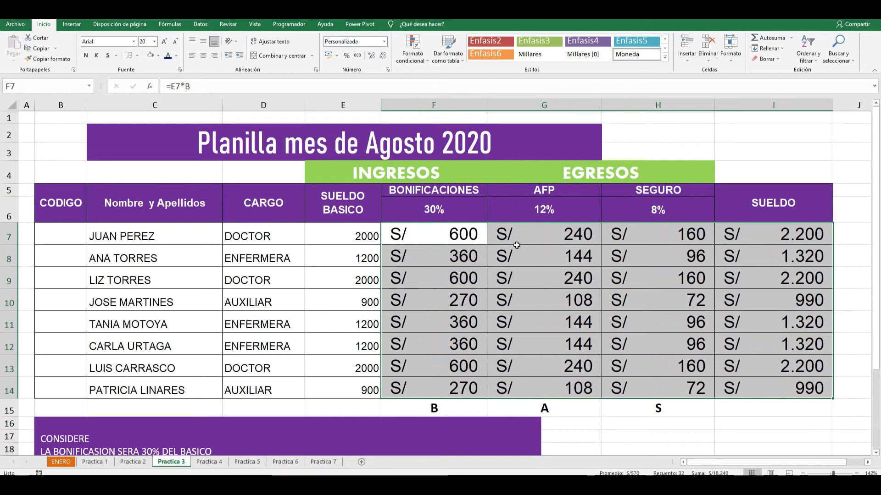
left_click(557, 258)
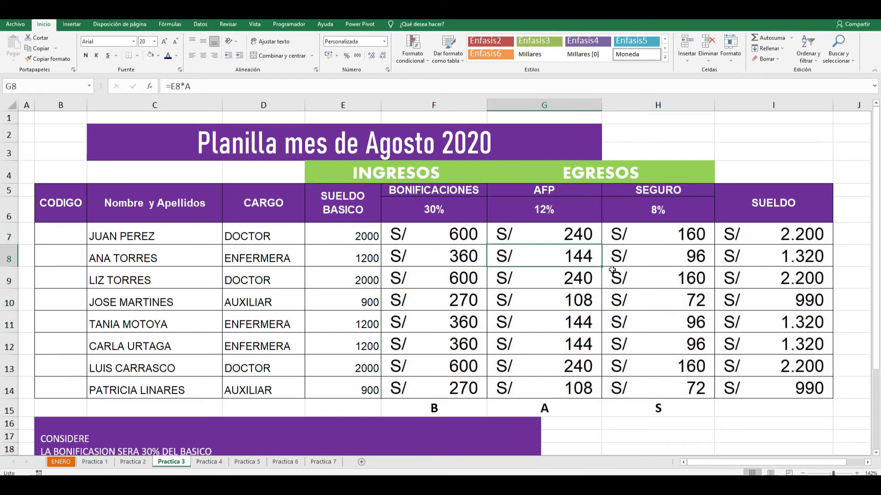
Switch to the browser and log in to the Libertador virtual classroom with the account's username and password.
left_click(132, 17)
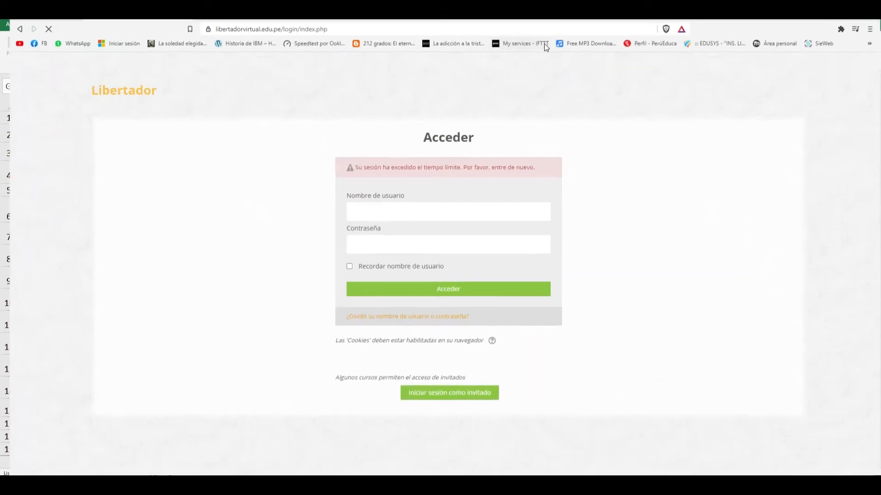
left_click(428, 217)
left_click(425, 238)
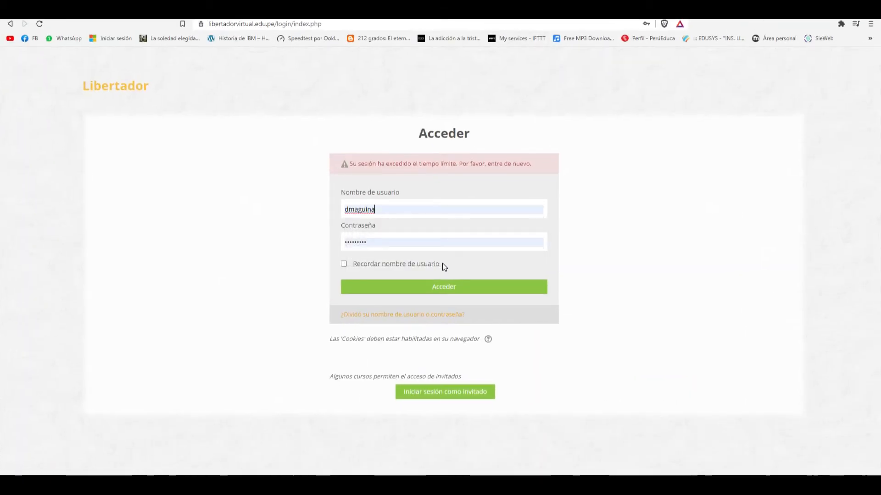
left_click(450, 284)
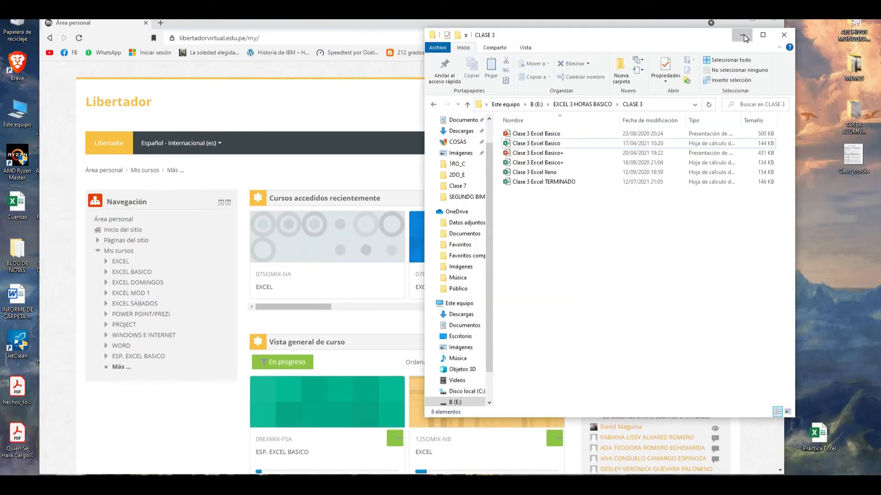
Open the EXCEL course 07SOMIX-NA from the recently accessed courses and turn editing on.
left_click(744, 36)
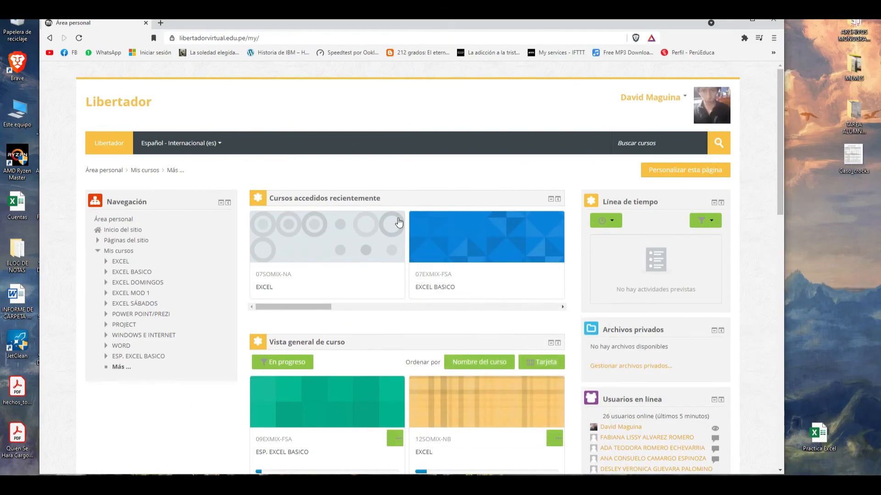
left_click(325, 236)
left_click_drag(784, 199, 702, 199)
scroll(578, 243, "down", 5)
scroll(578, 243, "up", 5)
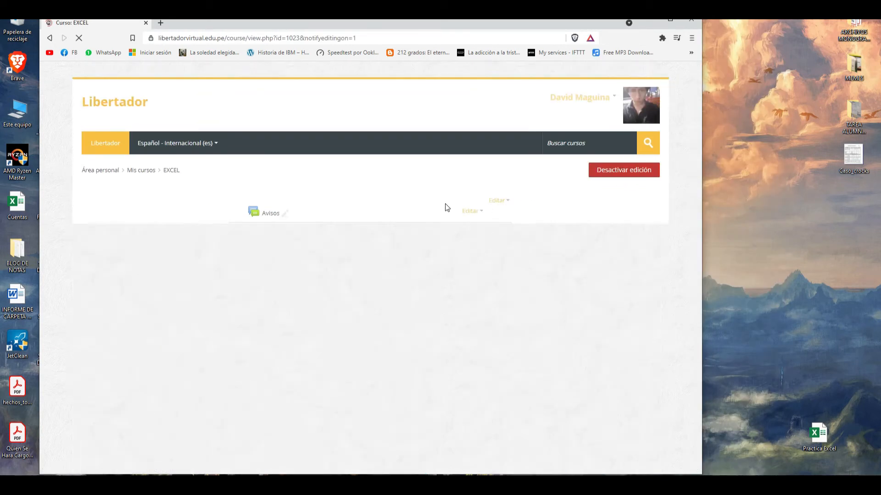
Add one new section at the end of the course, after Valor Absoluto-Nombre celda.
scroll(447, 207, "down", 10)
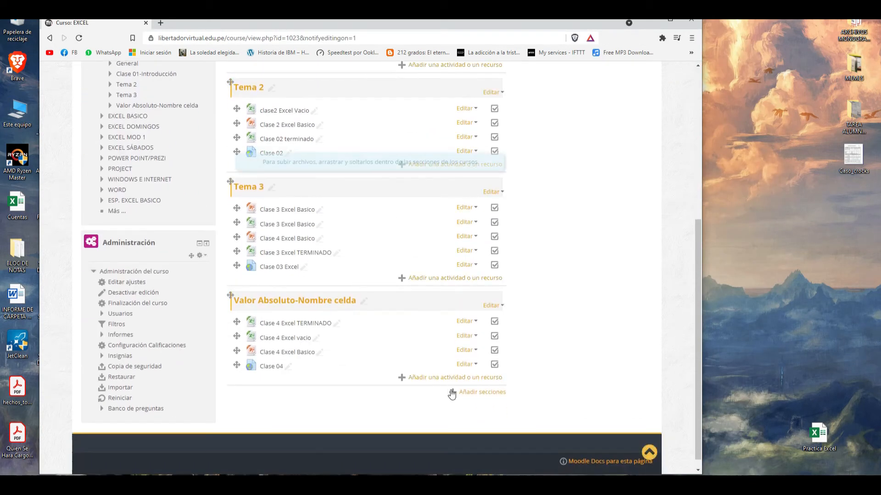
left_click(454, 392)
left_click(353, 155)
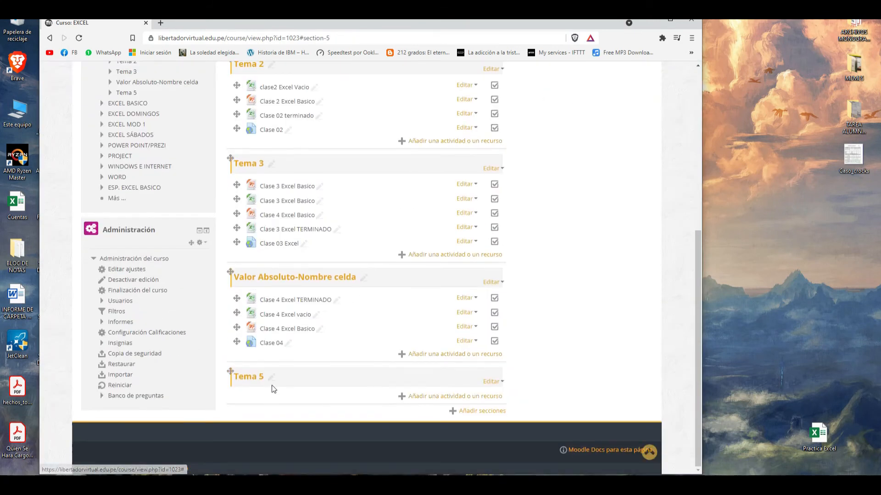
Rename the Tema 5 section as Evaluación, with the accent included.
left_click(270, 377)
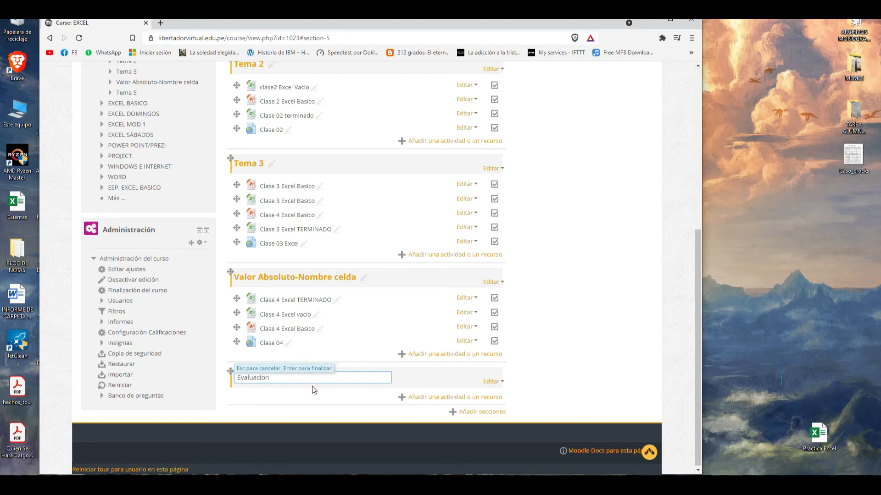
key("Return")
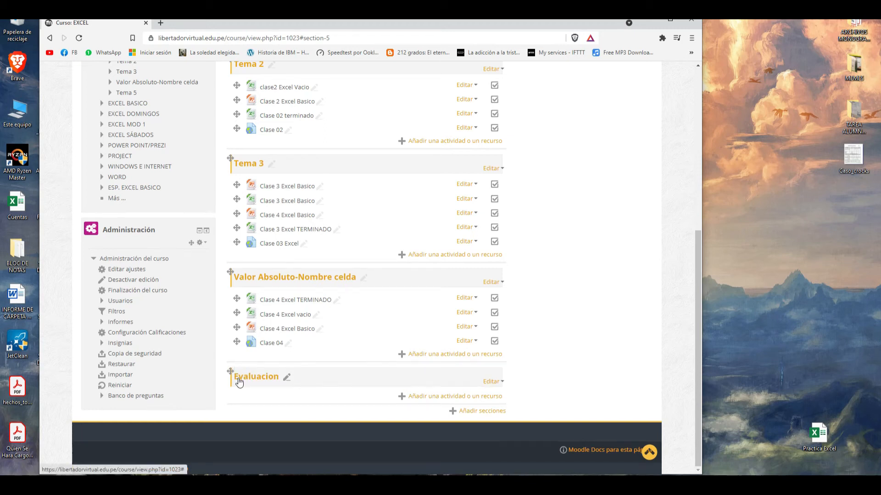
left_click(287, 377)
right_click(265, 378)
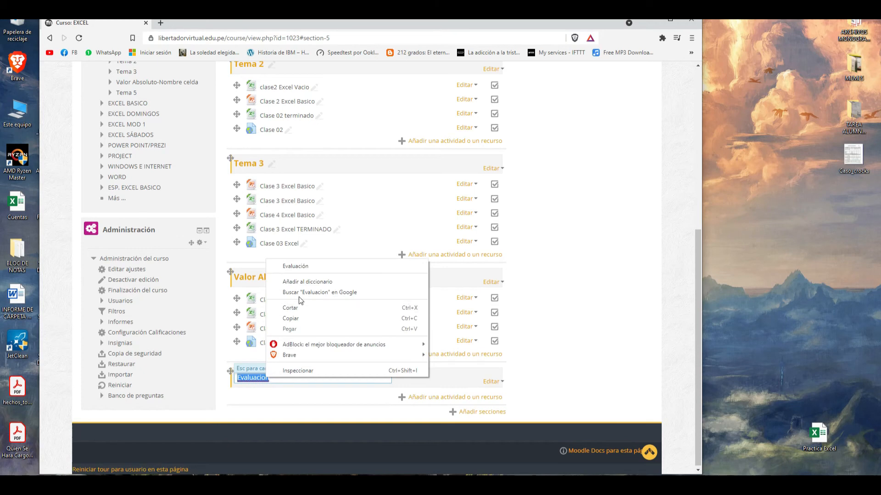
left_click(303, 266)
key("Return")
Upload the Practica Excel file from the desktop to the Evaluación section and turn course editing off.
left_click_drag(814, 438, 340, 404)
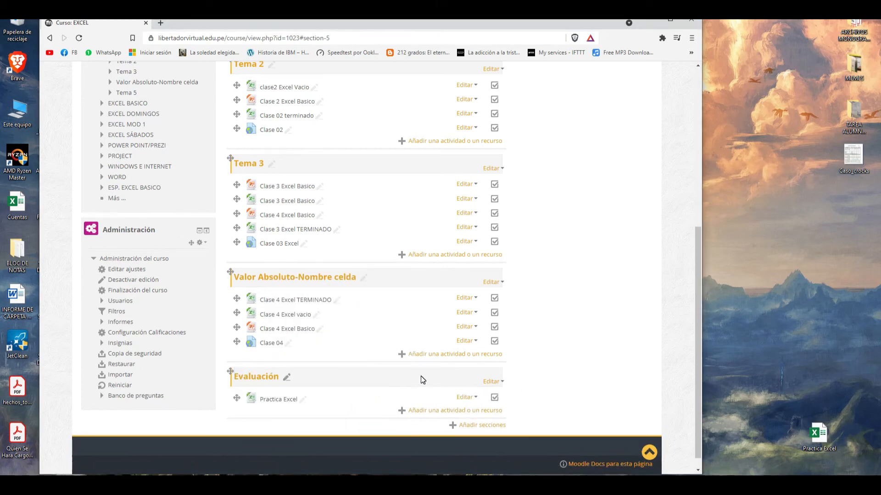
scroll(460, 358, "up", 7)
left_click(621, 172)
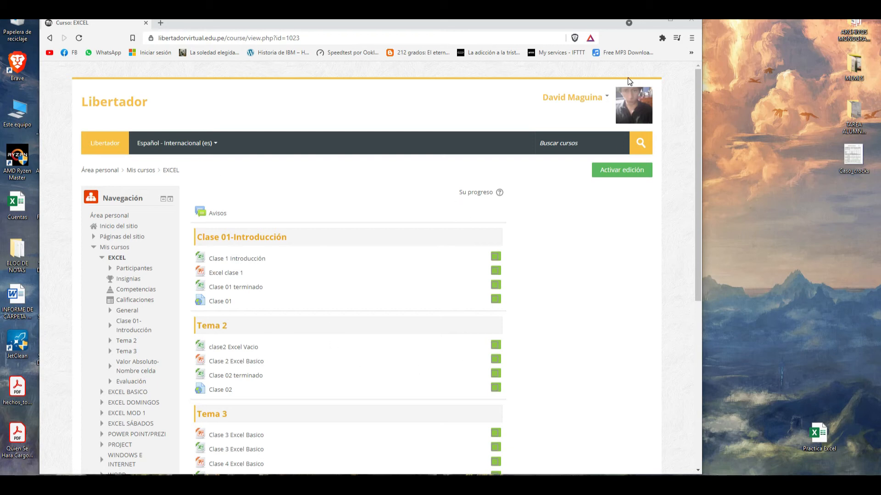
left_click(672, 22)
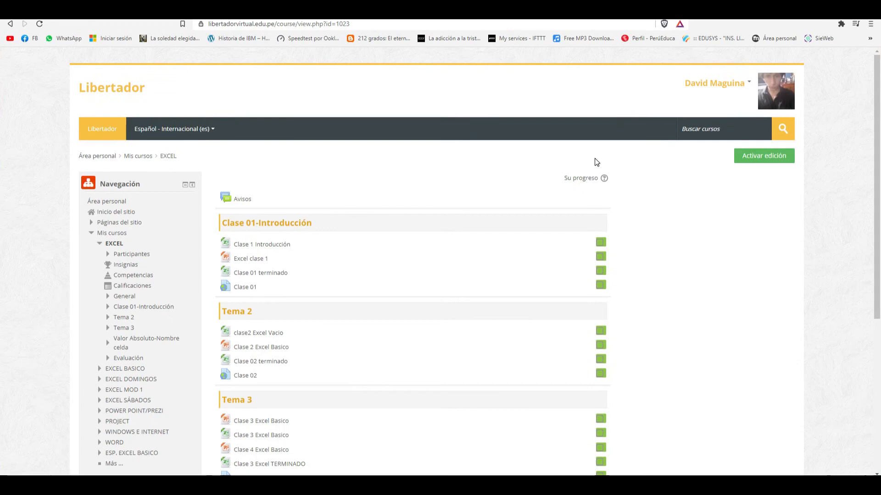
scroll(580, 218, "down", 5)
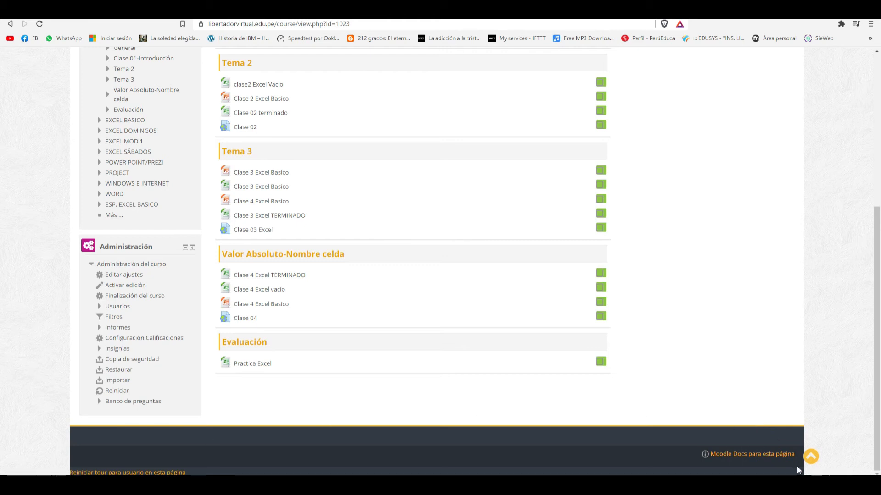
key("super+space")
key("super+space")
left_click(340, 23)
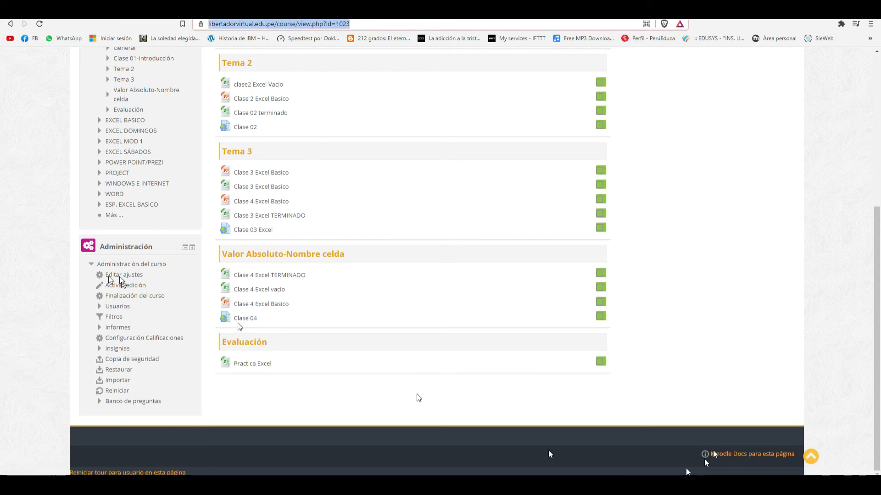
left_click(744, 424)
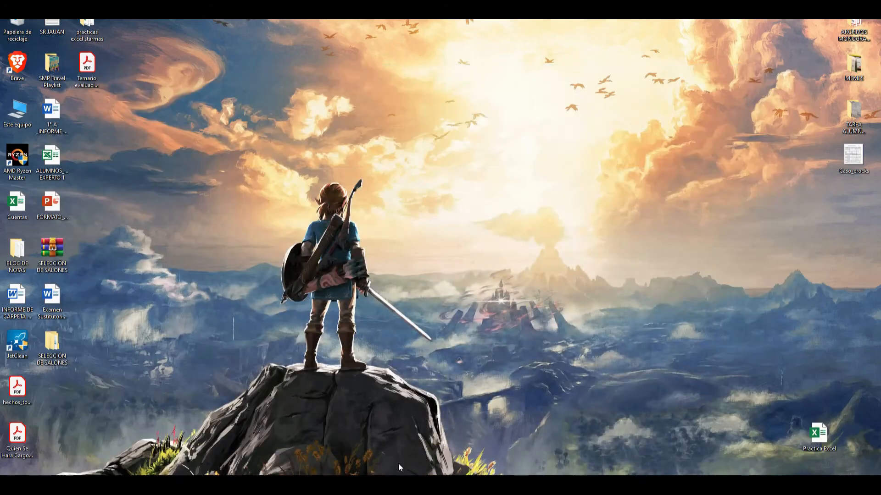
left_click(436, 461)
mouse_move(390, 481)
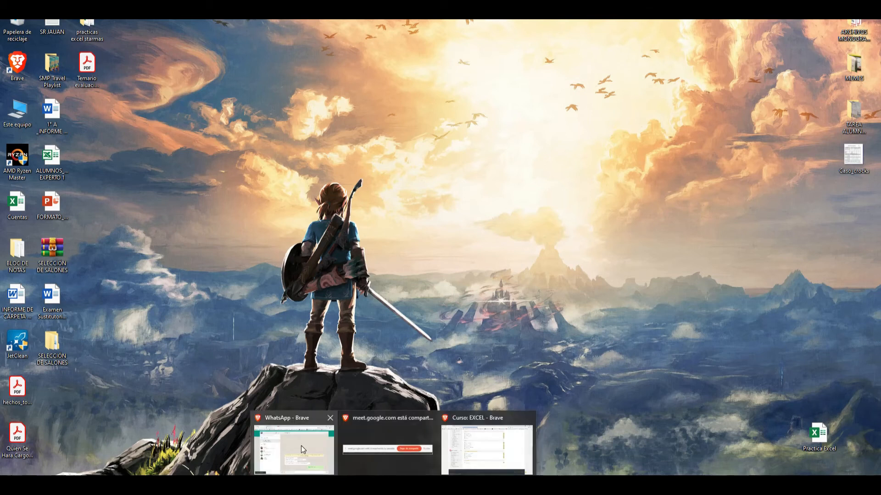
left_click(453, 441)
left_click(496, 451)
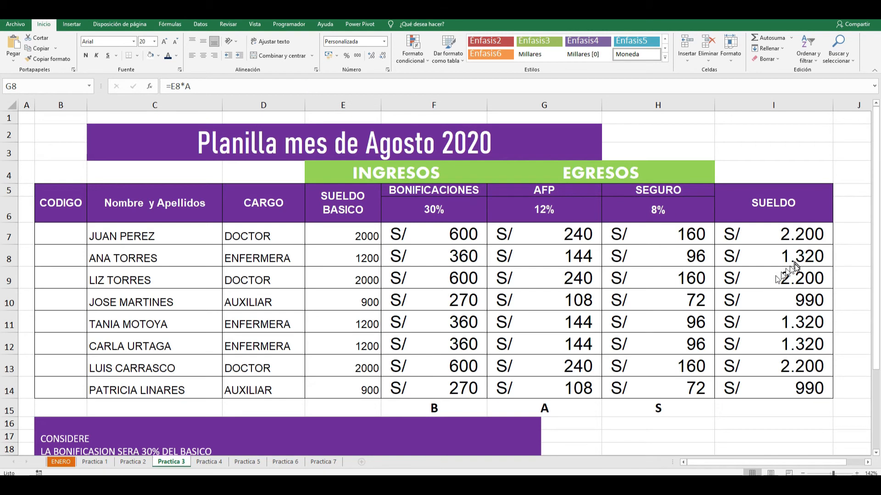
Open the Practica Excel workbook from the desktop and maximize its window.
left_click(849, 10)
left_click(828, 10)
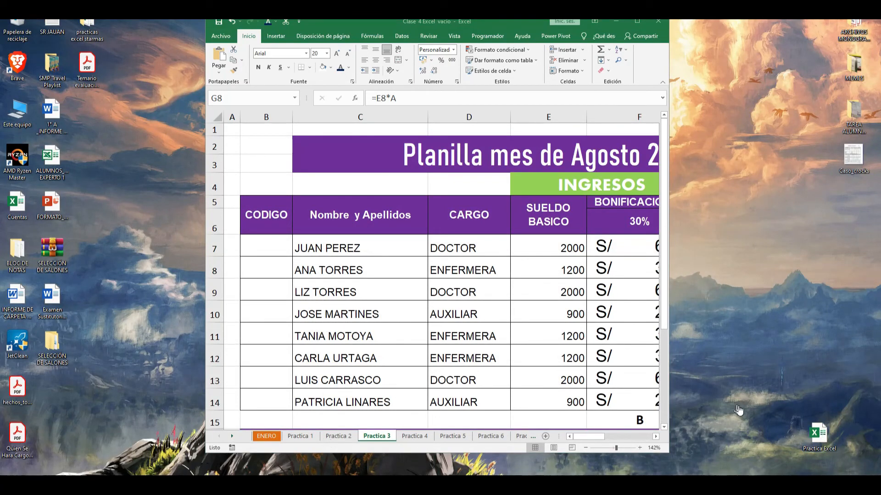
left_click(635, 20)
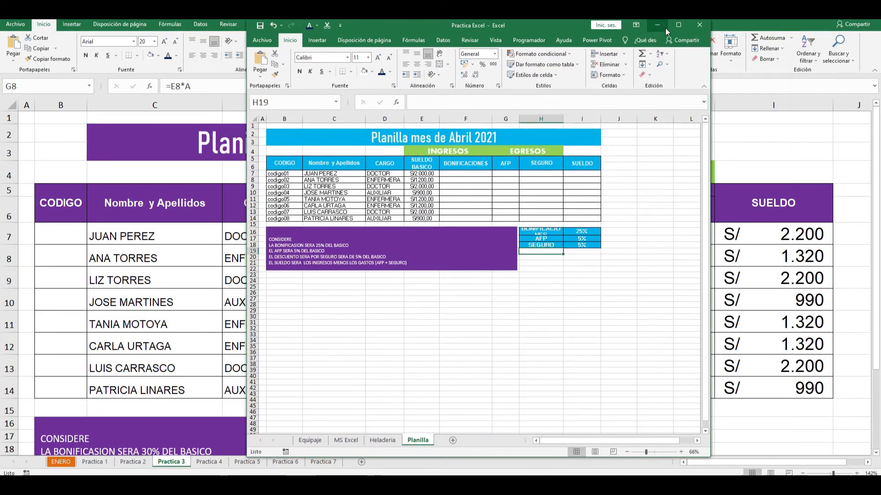
left_click(674, 26)
Examine the exercises and instructions on the Equipaje, MS Excel and Heladeria sheets.
left_click(61, 464)
left_click(223, 252)
left_click_drag(831, 473, 835, 474)
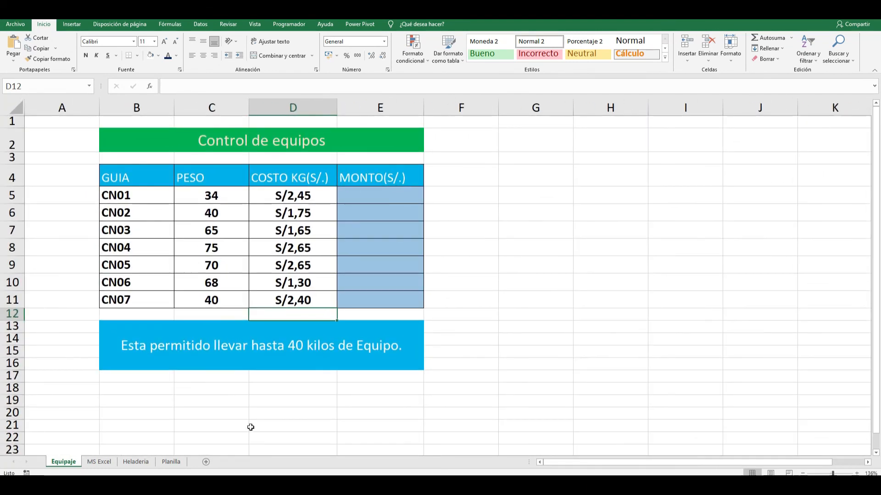
left_click(99, 462)
left_click(417, 323)
left_click(289, 311)
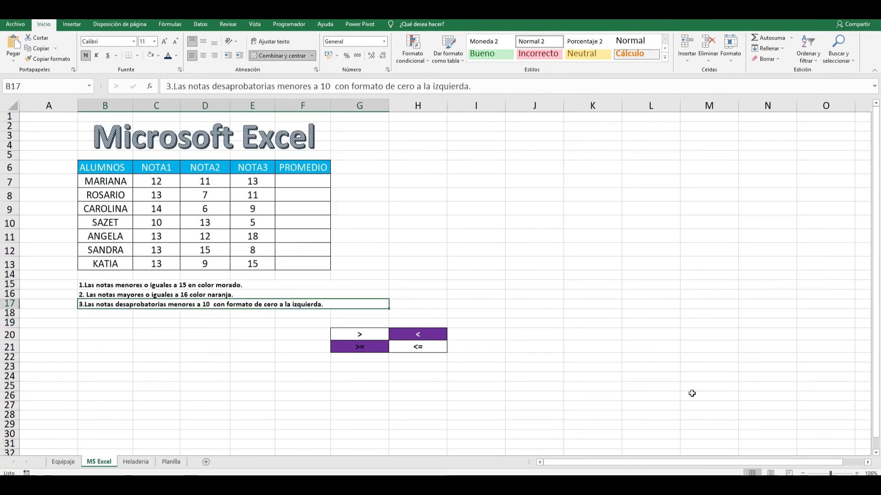
left_click_drag(830, 473, 839, 474)
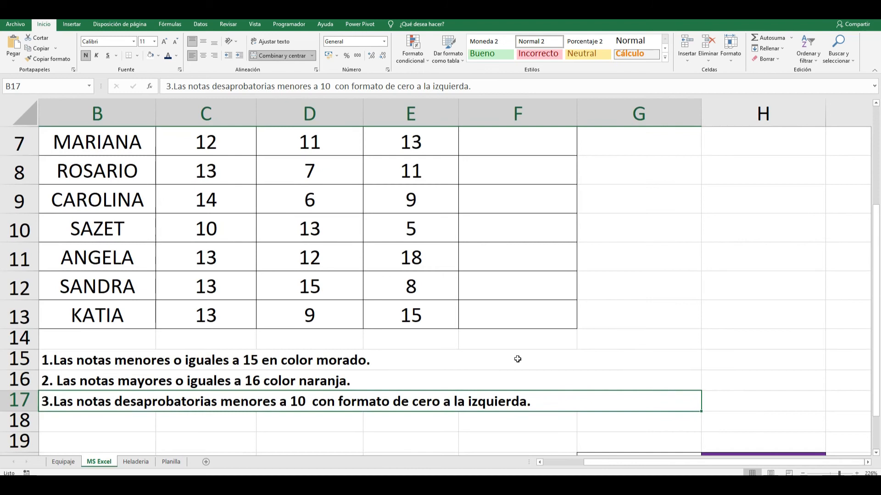
left_click(136, 461)
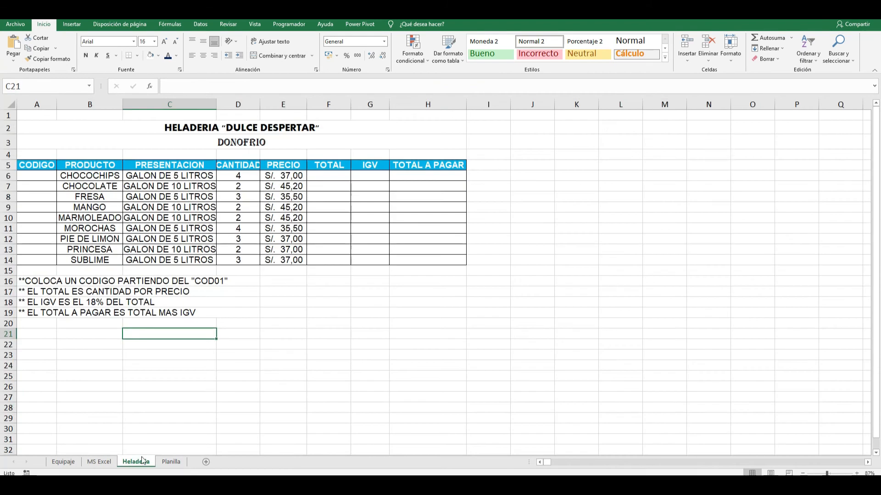
Examine the Heladeria instructions and the Planilla sheet's April 2021 payroll table, considerations and percentage table.
left_click_drag(827, 473, 833, 473)
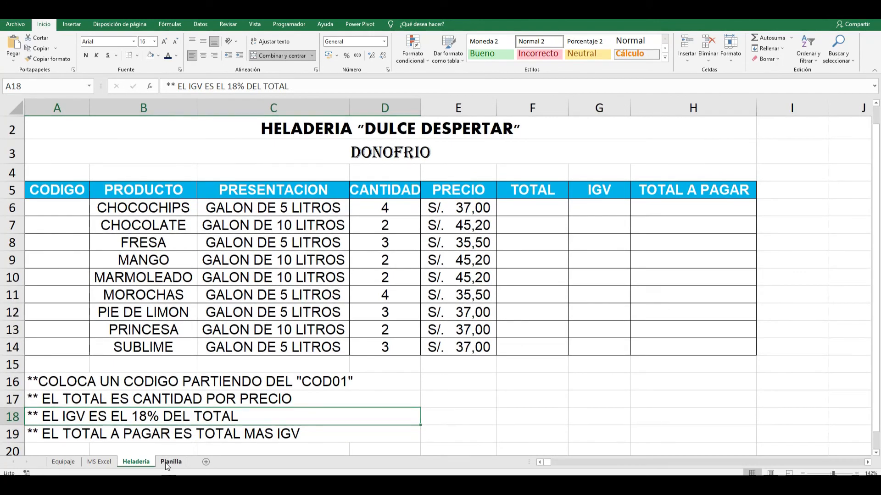
left_click(171, 462)
scroll(527, 340, "up", 5, "ctrl")
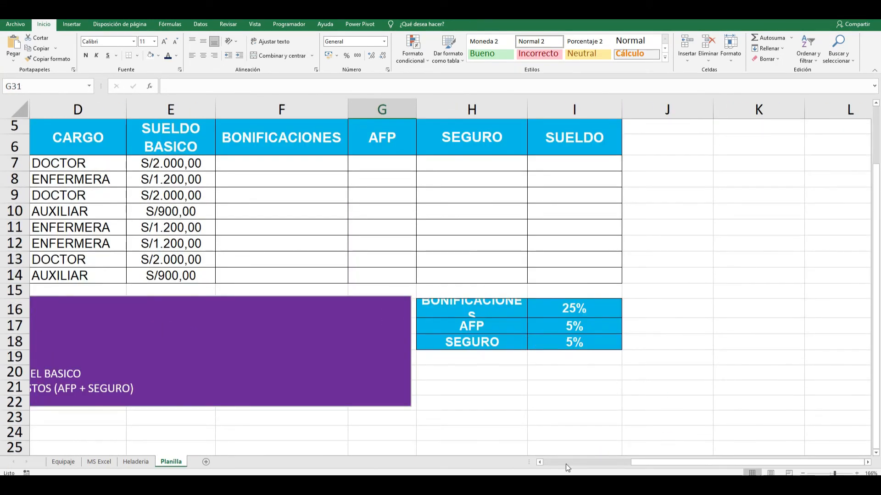
left_click(540, 462)
left_click(539, 463)
left_click_drag(834, 473, 831, 474)
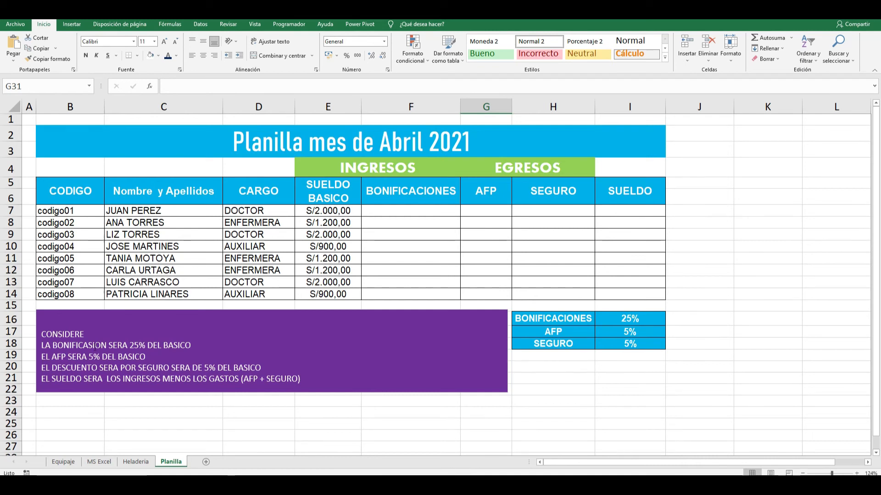
Examine the Control de equipos table on the Equipaje sheet and its note on the permitted weight, glancing back at Planilla.
left_click(63, 462)
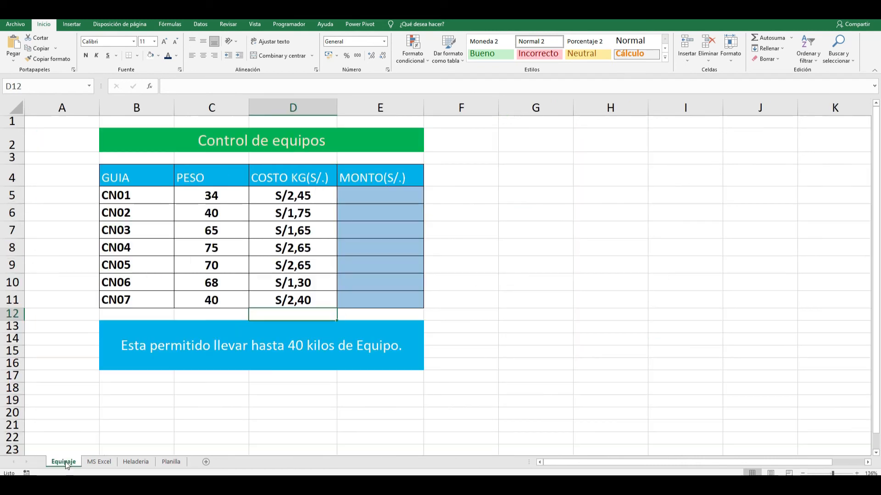
left_click(183, 331)
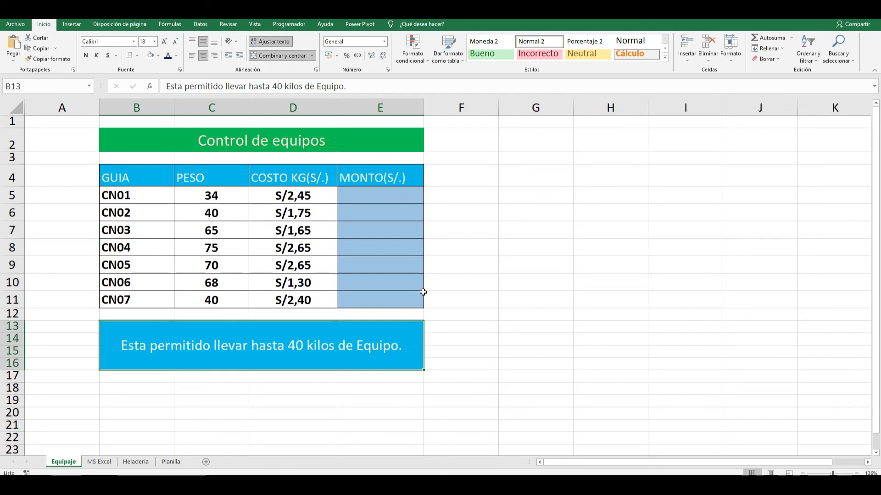
left_click(170, 461)
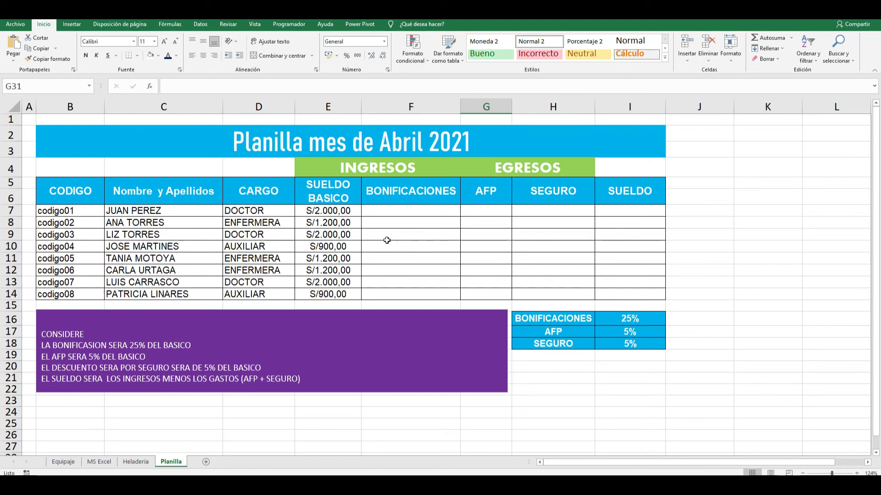
left_click(63, 462)
left_click(186, 223)
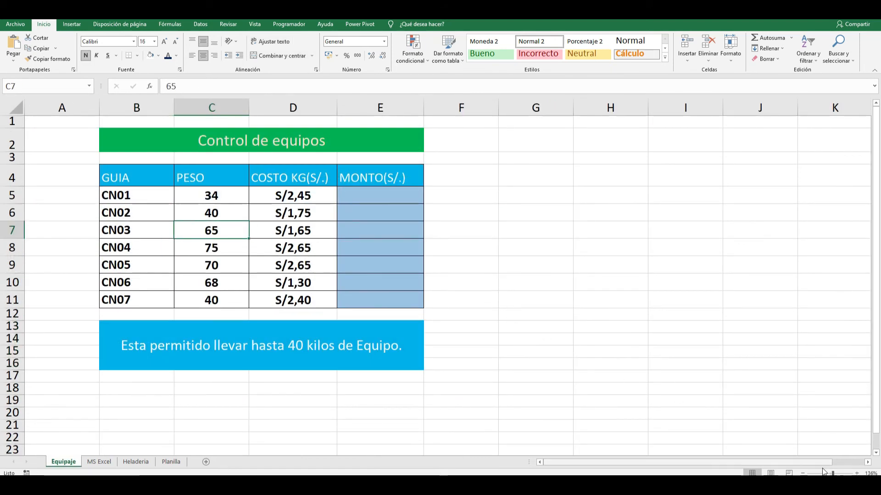
scroll(652, 390, "up", 1)
scroll(660, 366, "up", 2)
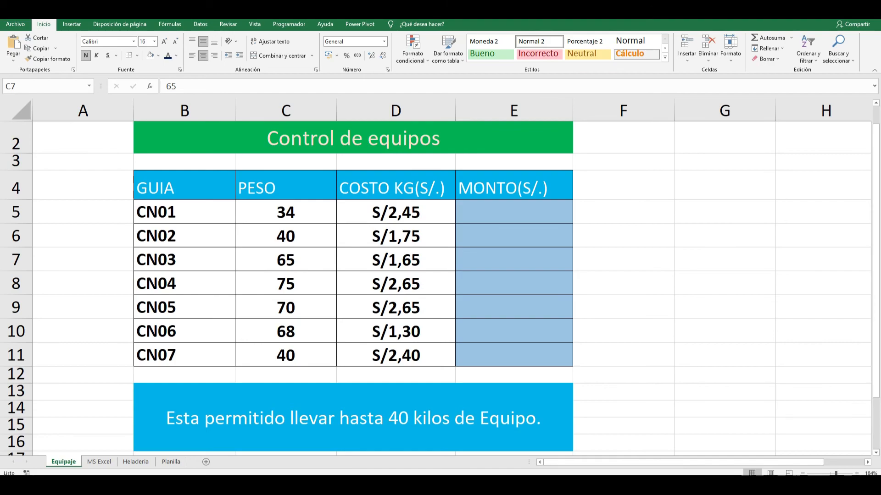
left_click(849, 10)
left_click(828, 10)
left_click(828, 441)
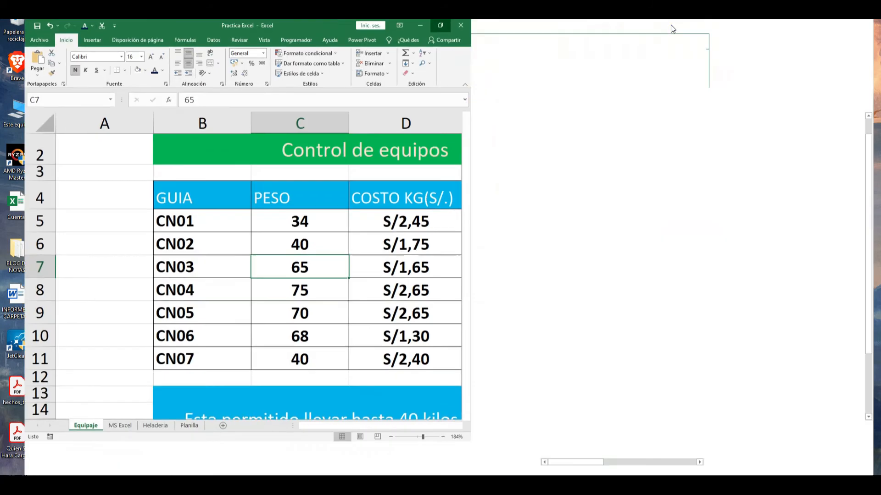
left_click(679, 25)
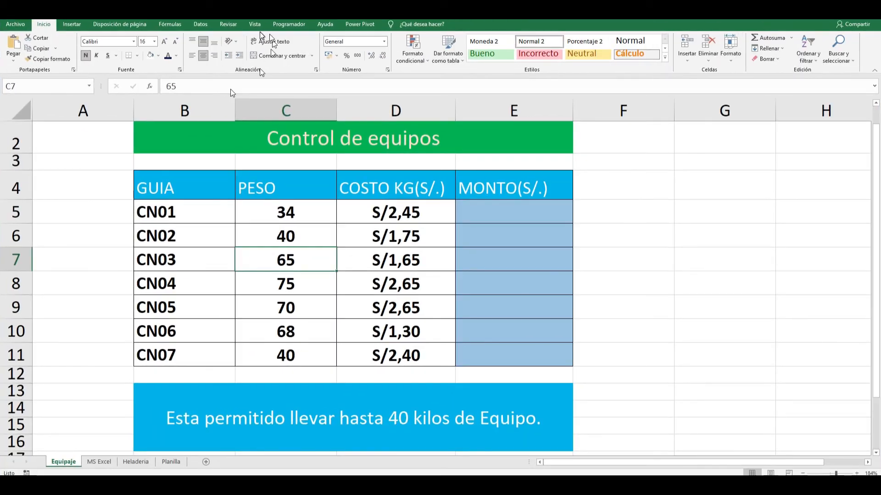
key("alt+Tab")
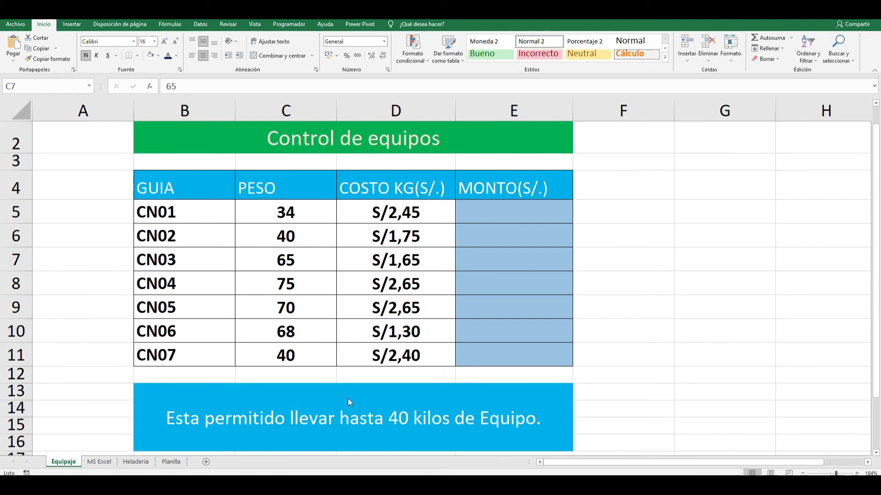
Review the Planilla payroll exercise and the COSTO KG and empty MONTO columns on the Equipaje sheet.
left_click(170, 462)
left_click(414, 145)
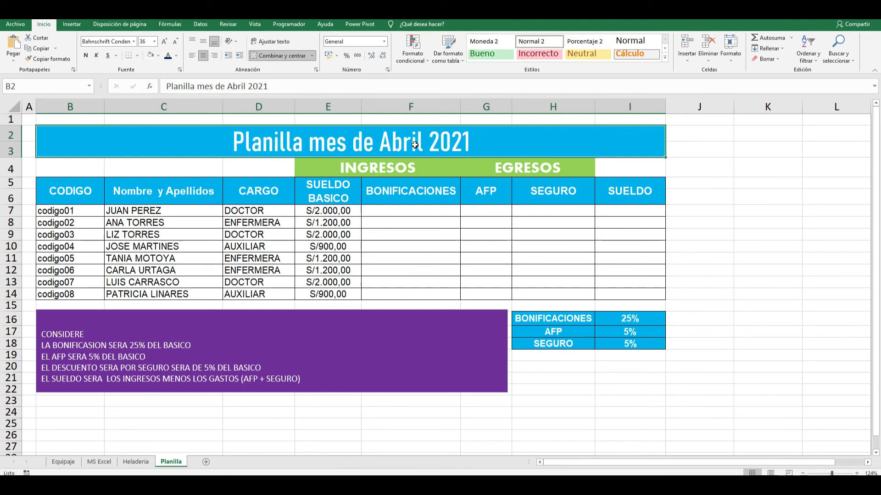
left_click(45, 24)
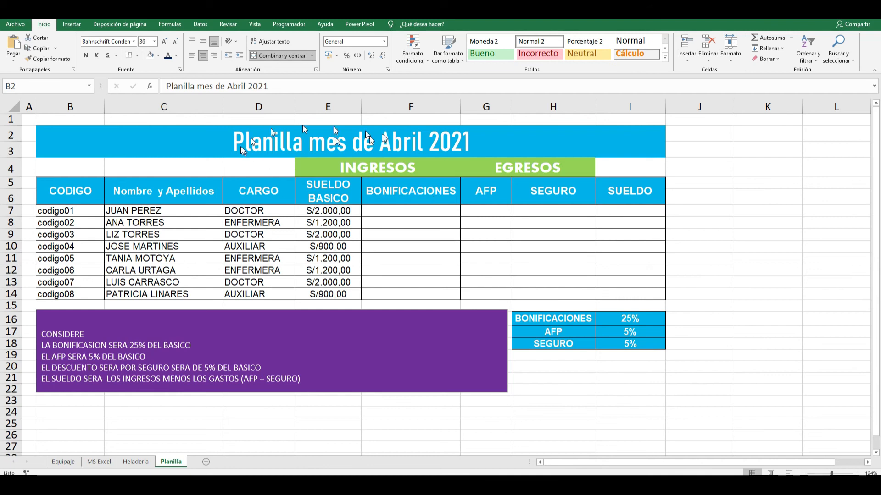
left_click(441, 135)
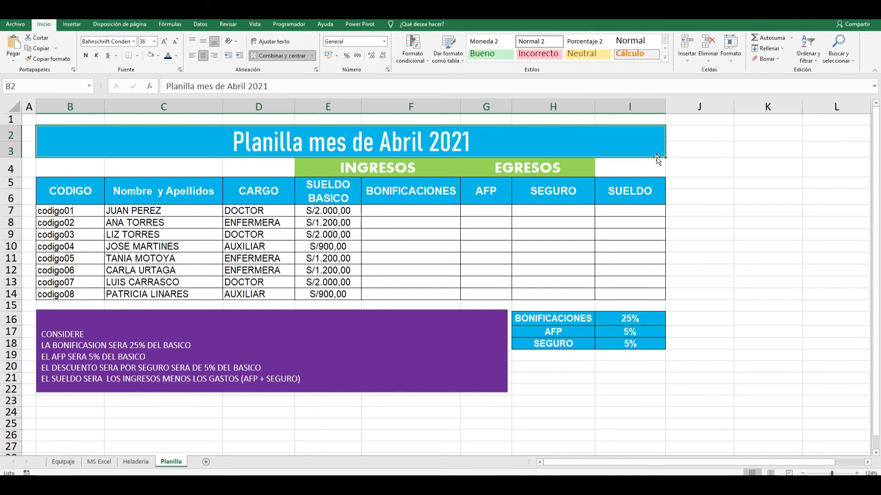
left_click(839, 460)
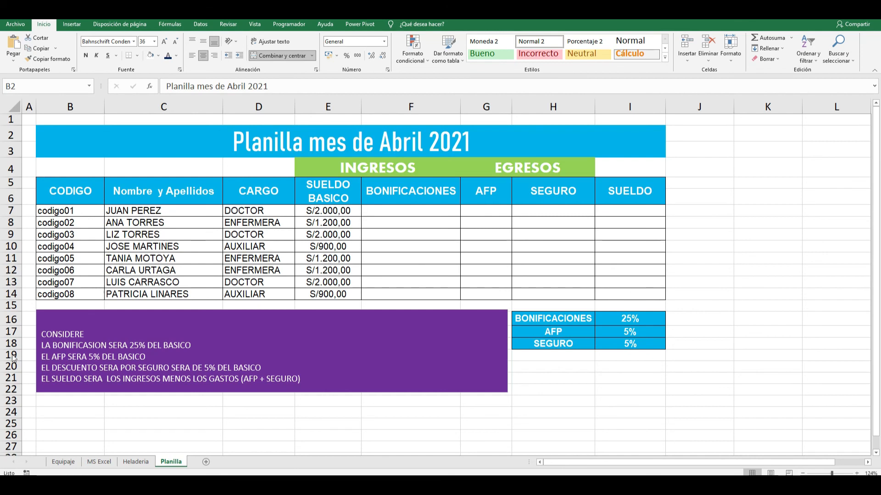
left_click(64, 463)
left_click(403, 266)
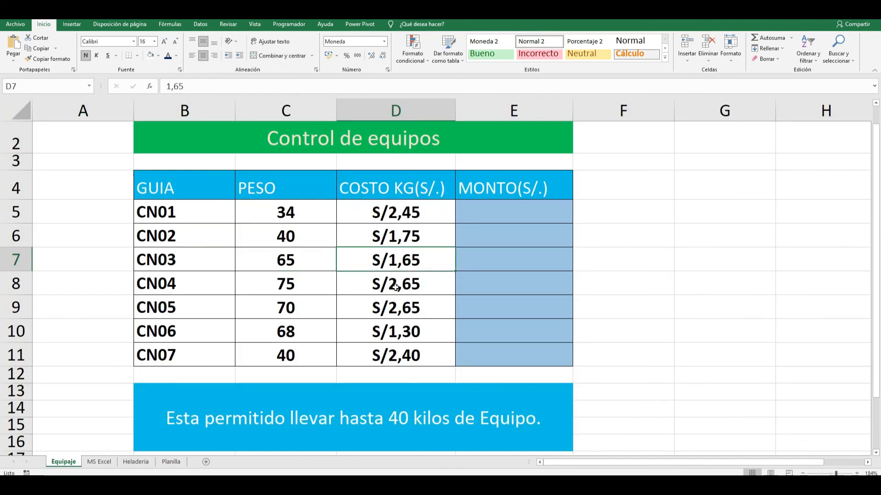
left_click(491, 240)
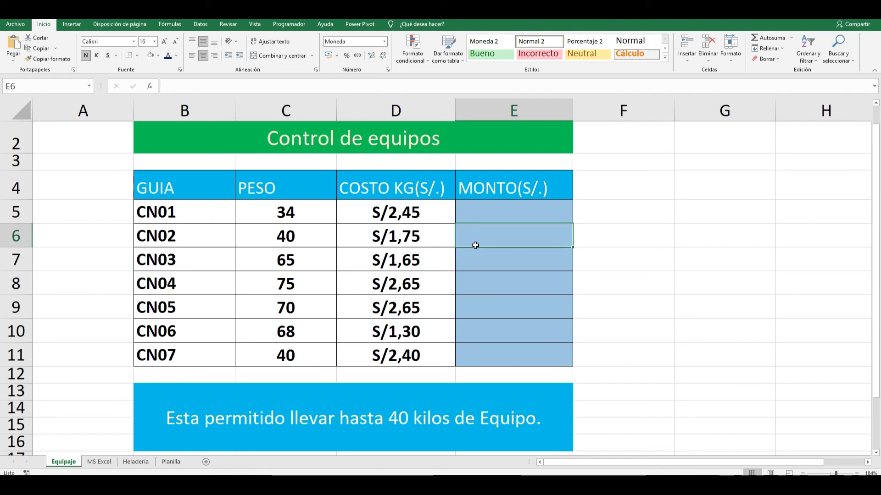
left_click_drag(499, 205, 503, 356)
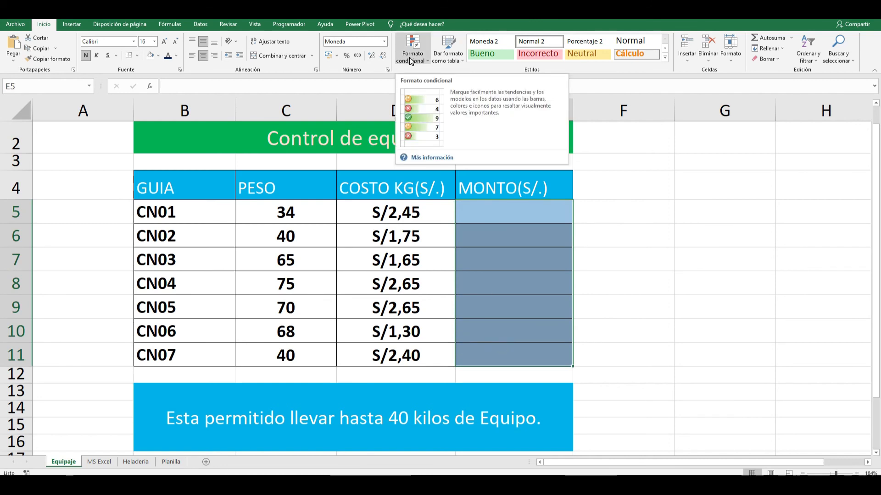
left_click(691, 211)
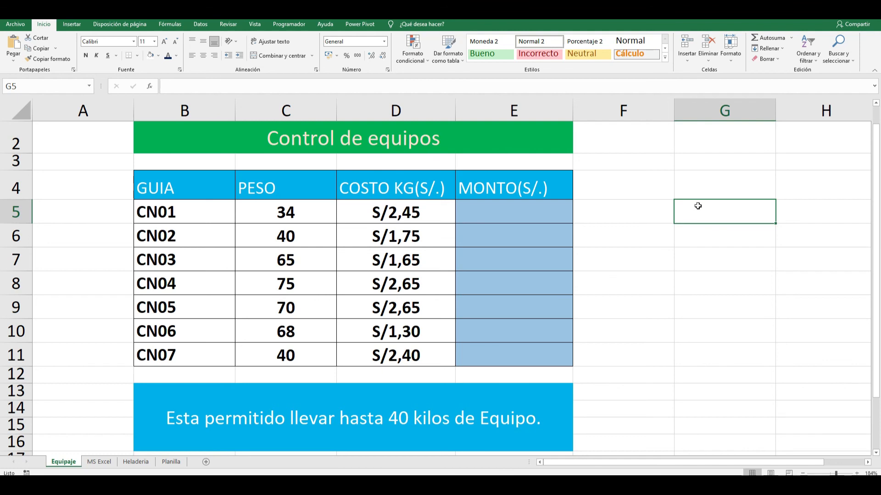
left_click(849, 10)
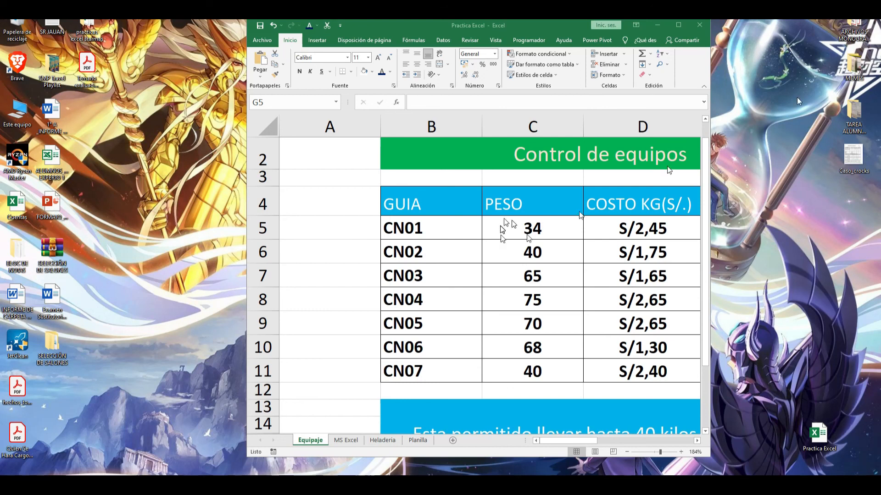
left_click(679, 25)
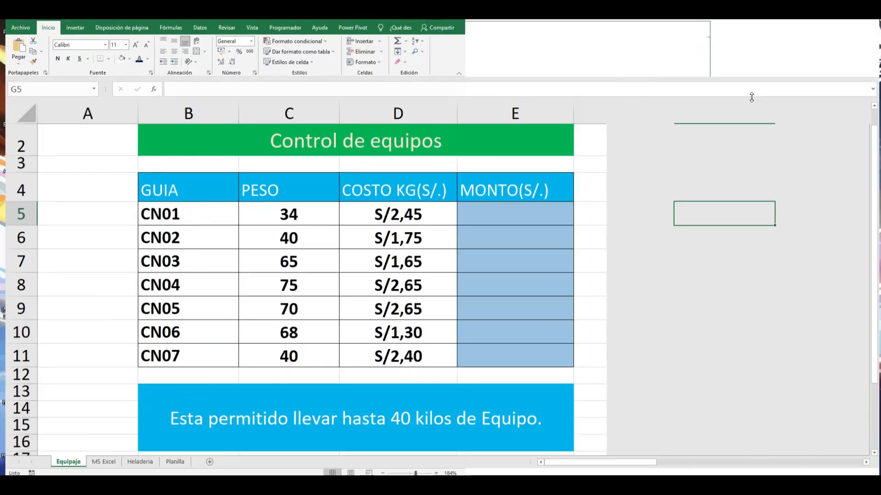